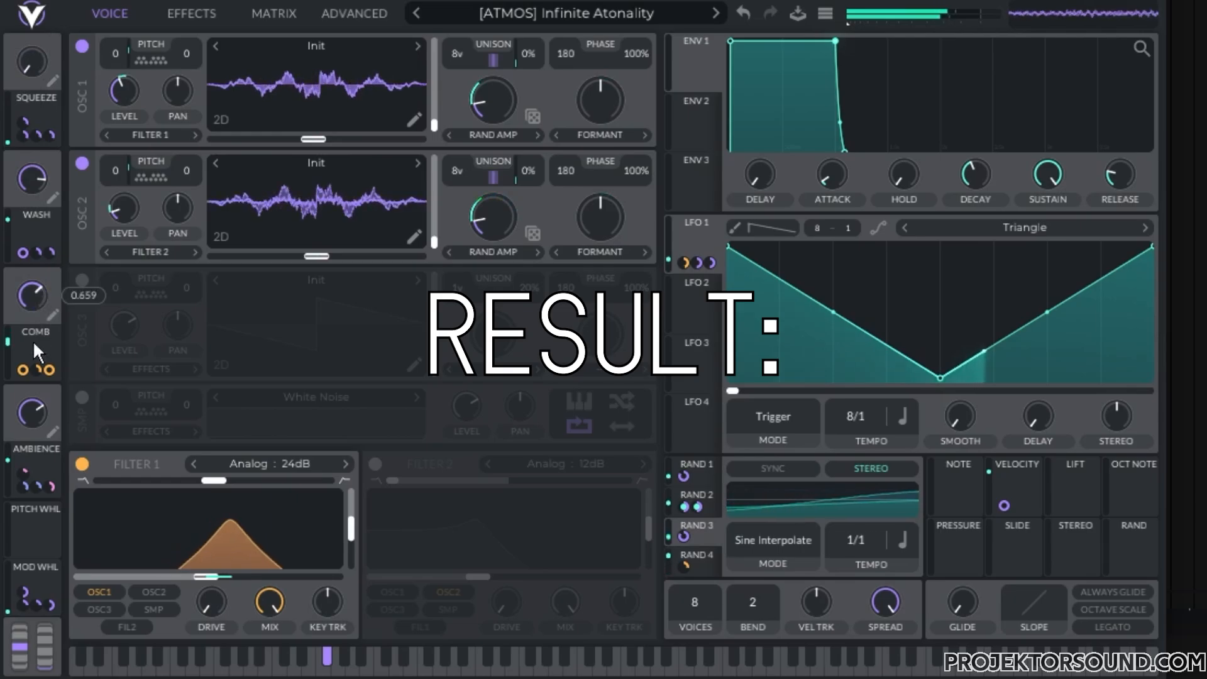
Step: Audition the finished Infinite Atonality preset by moving its macros and the mod wheel
left_click_drag(44, 181, 49, 192)
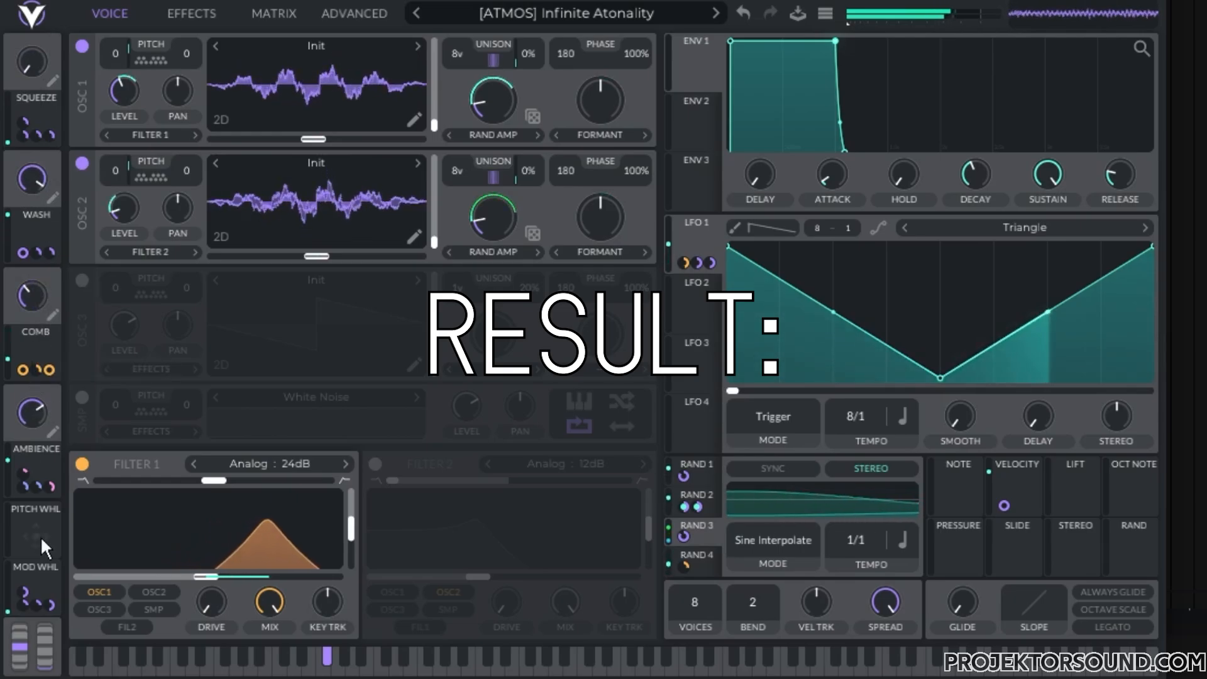
left_click_drag(42, 644, 52, 596)
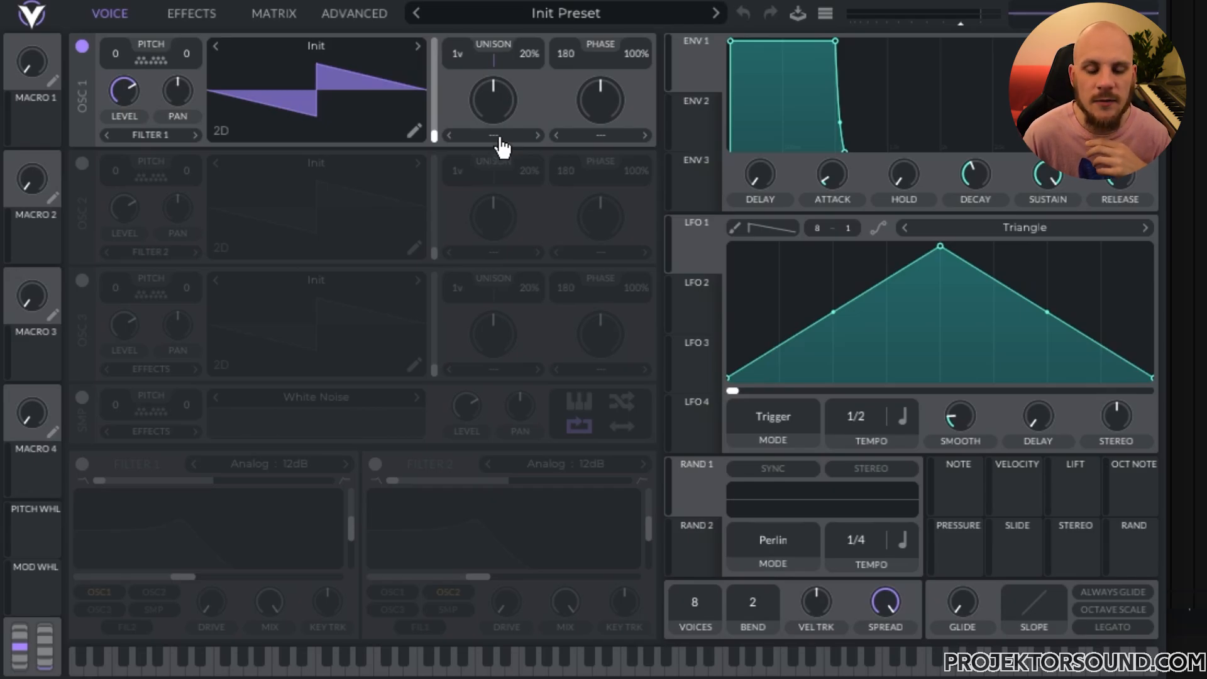
Step: Set oscillator 1's spectral morph to Random Amplitudes and bring its amount to a low value while listening
left_click(495, 135)
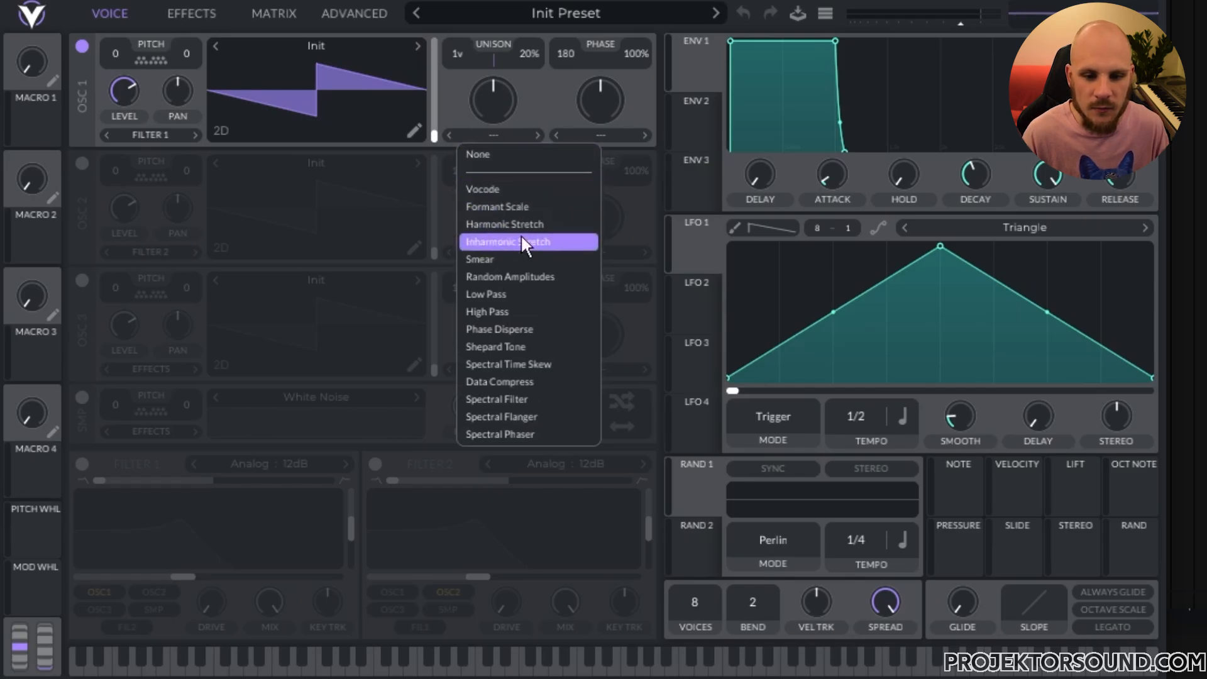
left_click(530, 274)
left_click_drag(495, 111, 493, 131)
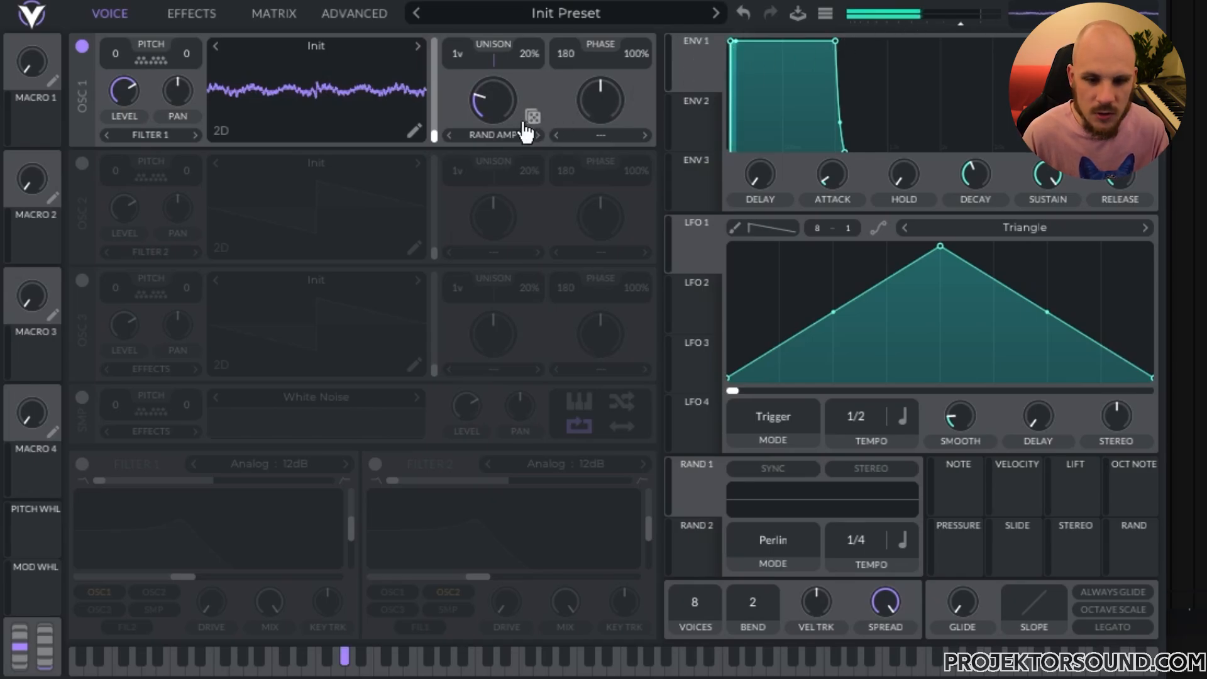
left_click_drag(498, 104, 508, 152)
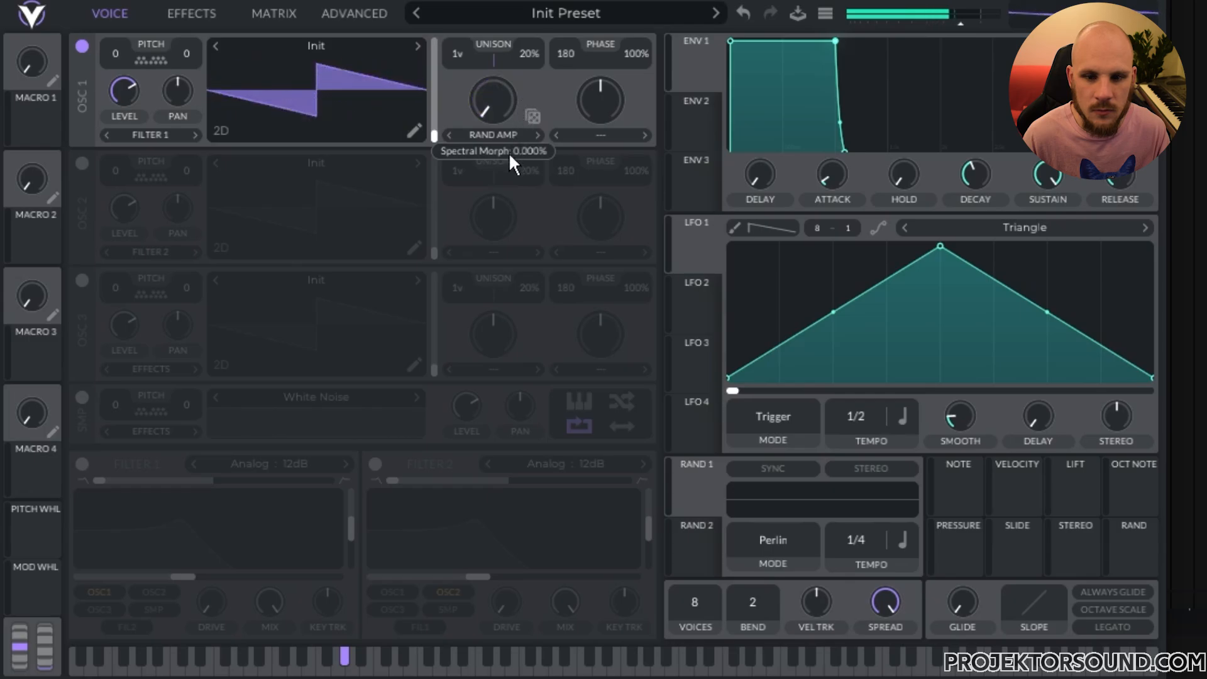
left_click_drag(495, 99, 506, 89)
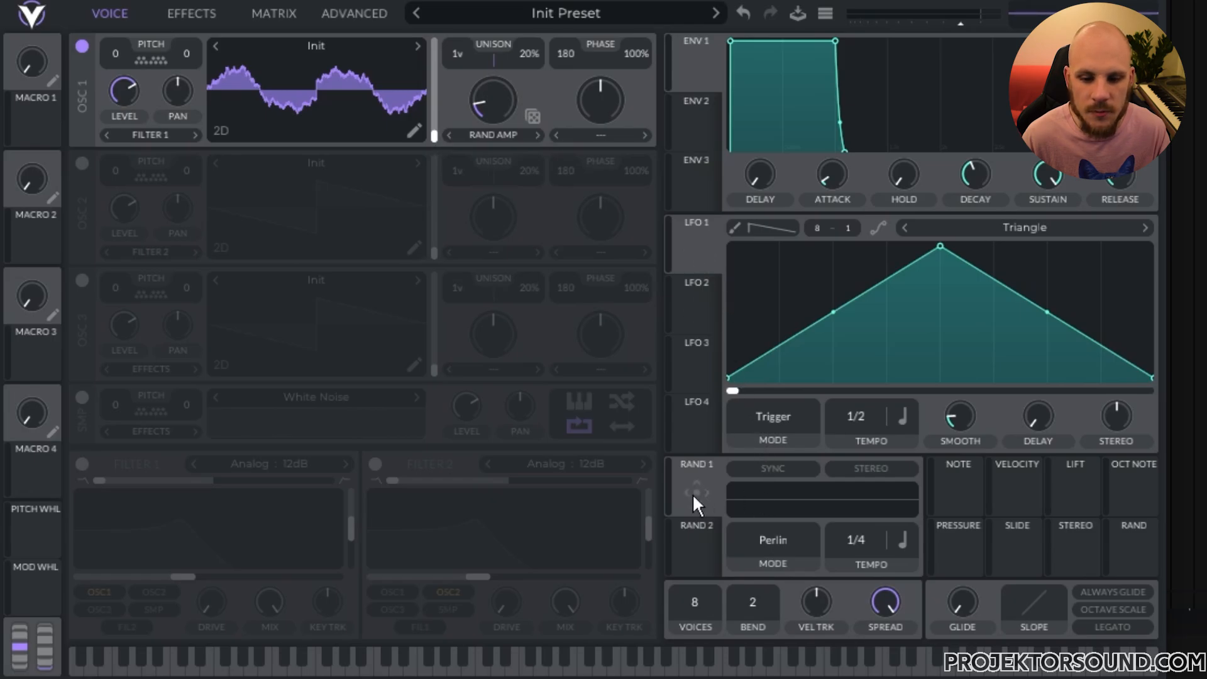
Step: Modulate oscillator 1's Random Amplitudes amount with Rand 1, set to Sine Interpolate mode at 1/1 tempo
left_click_drag(692, 492, 494, 100)
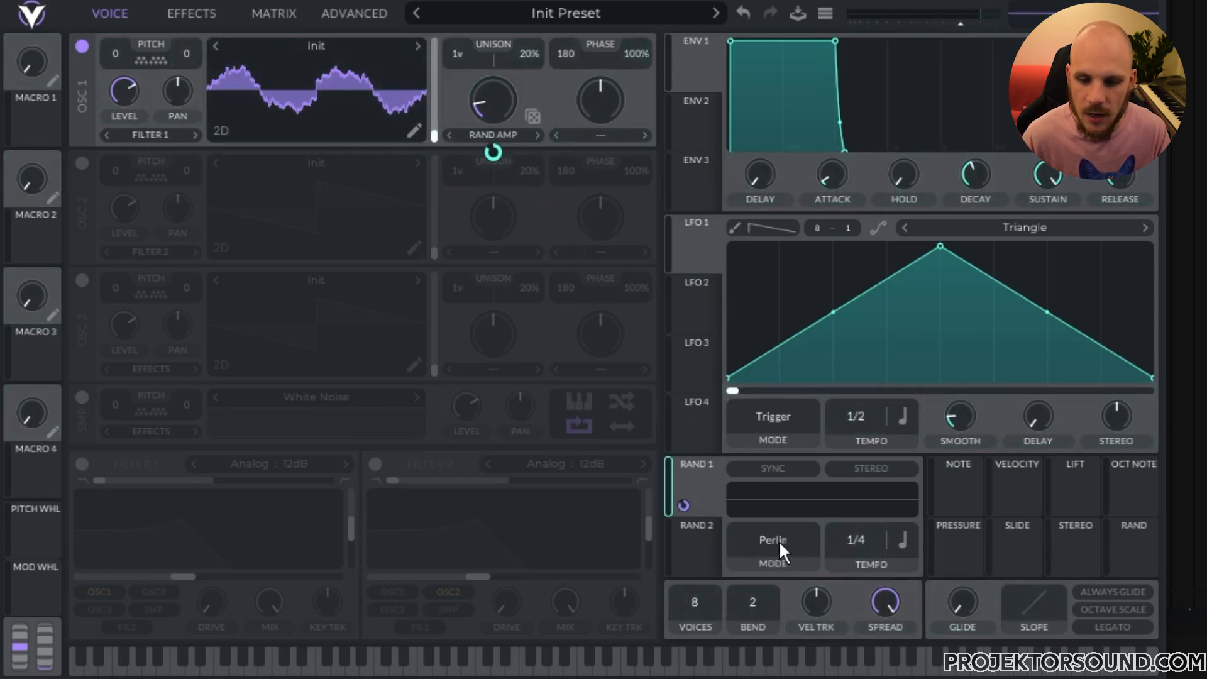
left_click(779, 541)
left_click(783, 602)
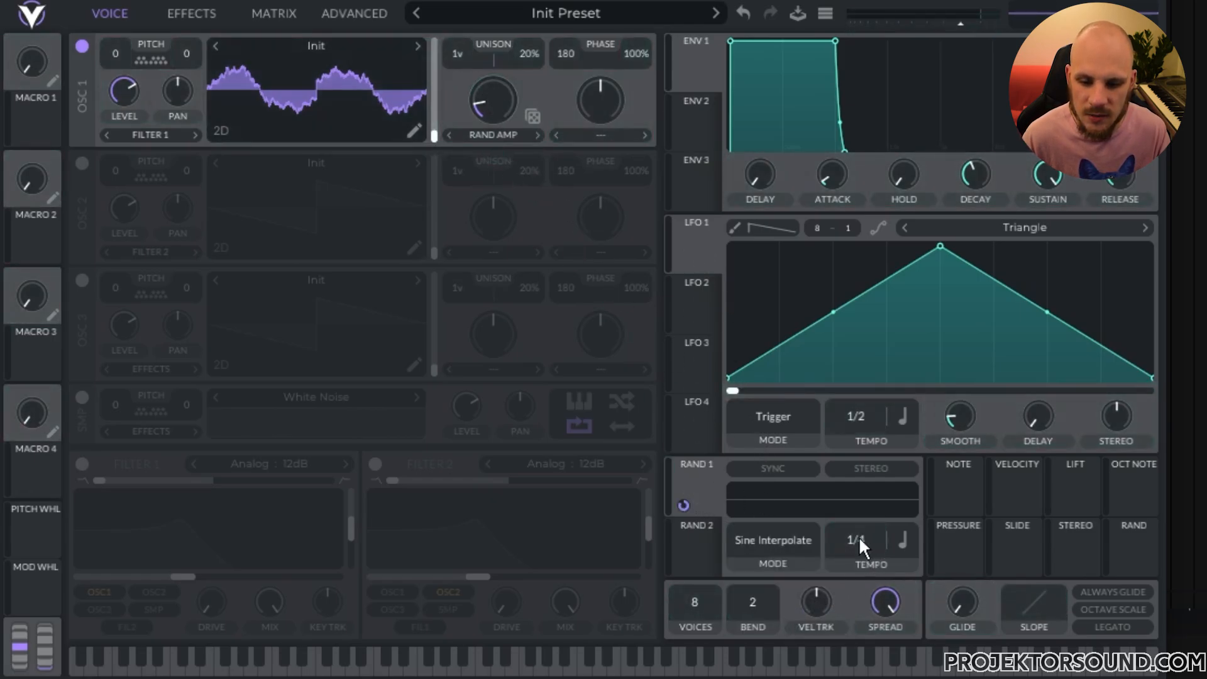
left_click_drag(857, 560, 856, 572)
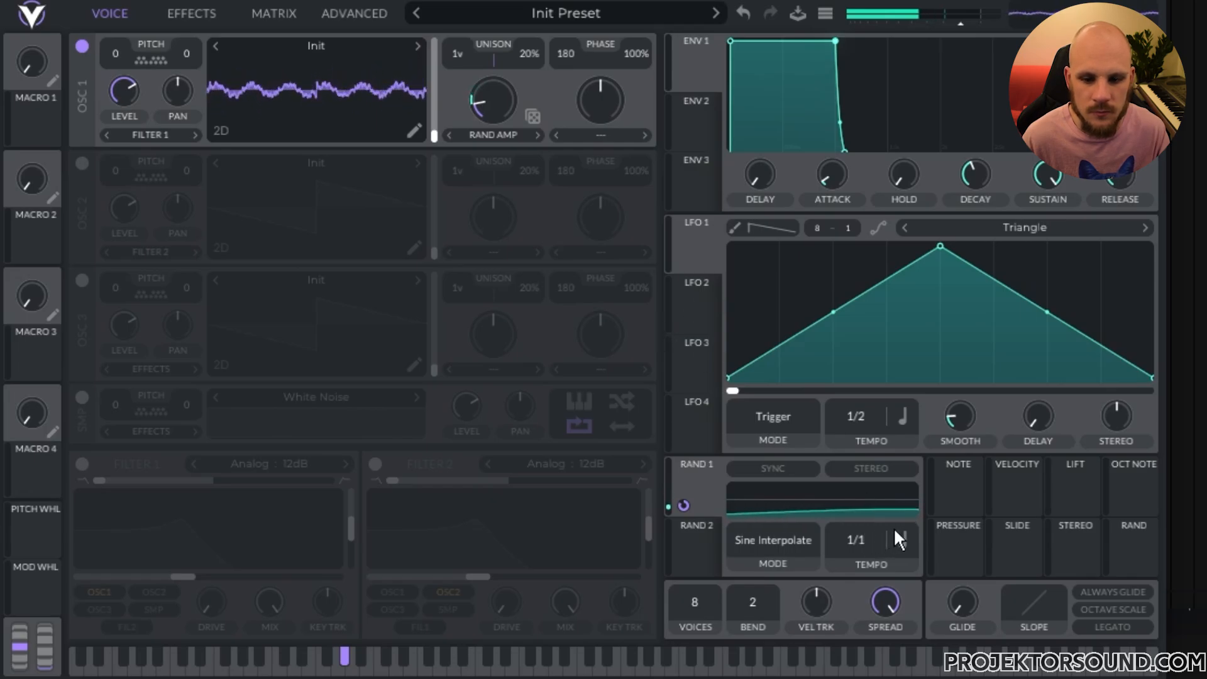
Step: Modulate oscillator 1's pitch transpose with Rand 2, and turn on Filter 1 as Analog 24dB with its blend centred
left_click(694, 554)
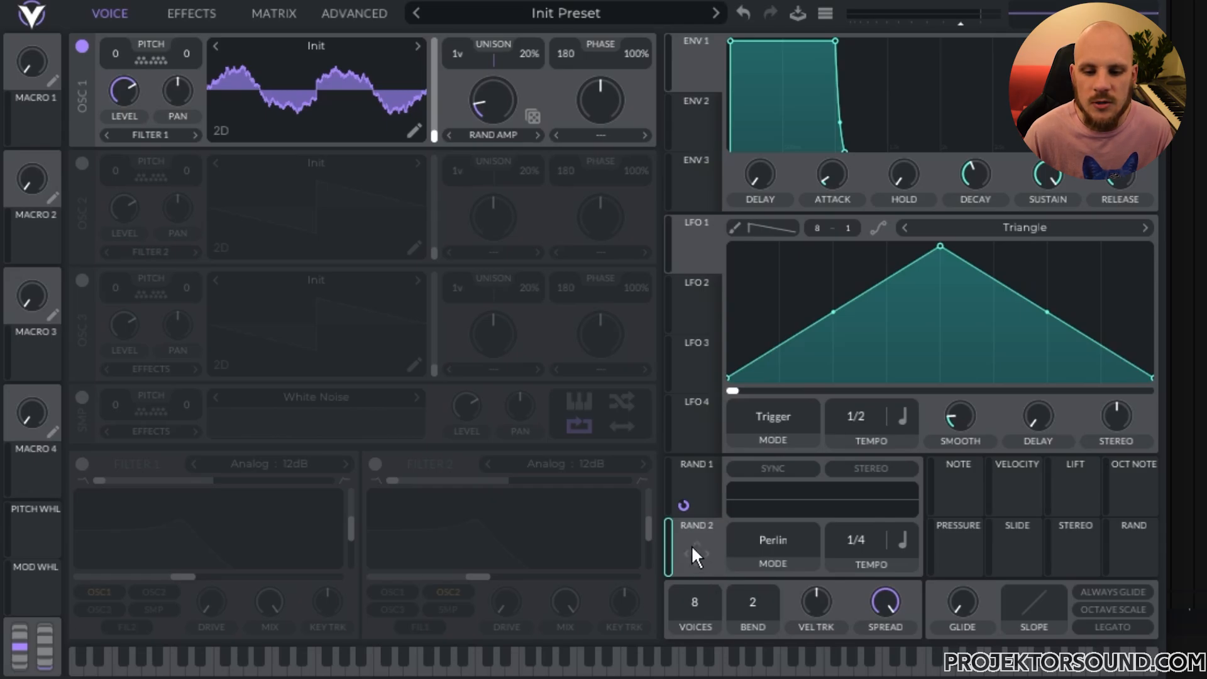
left_click_drag(692, 552, 114, 52)
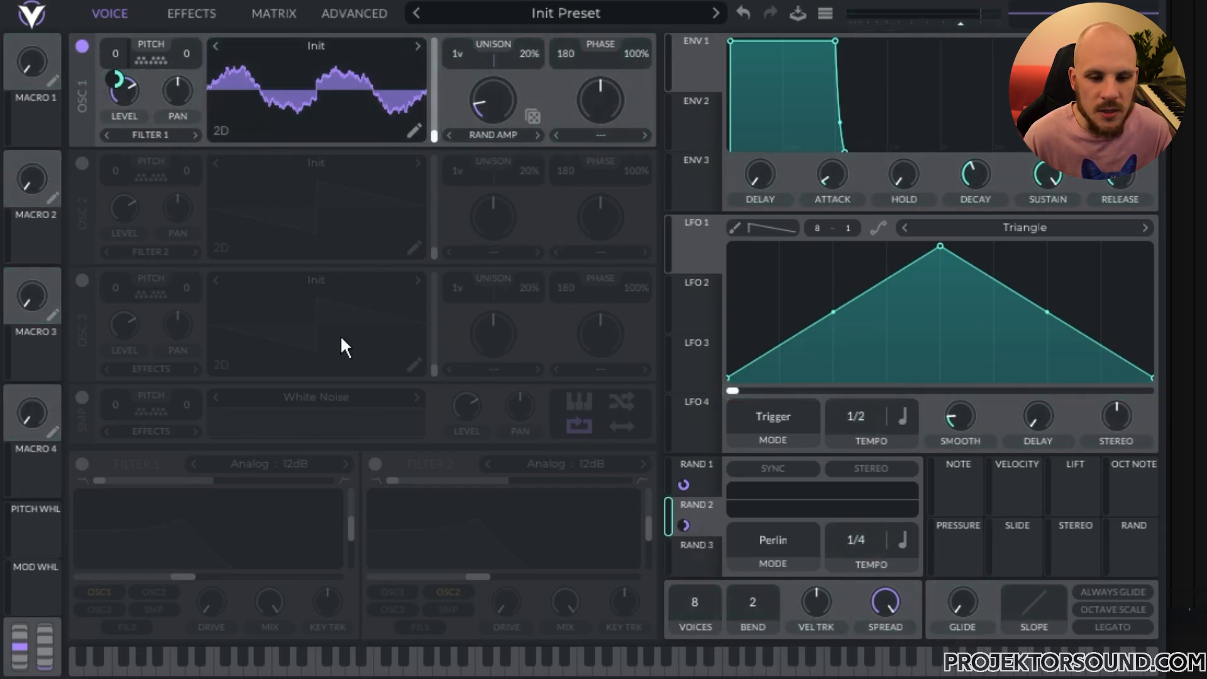
left_click(80, 465)
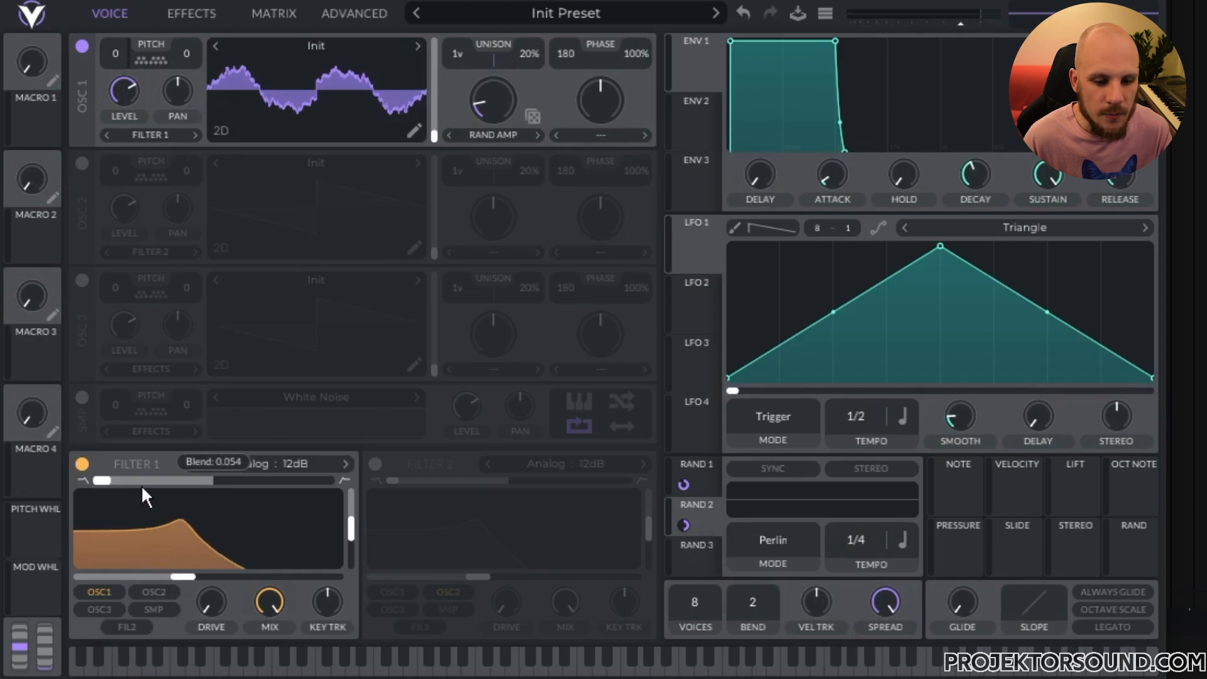
left_click_drag(142, 488, 229, 488)
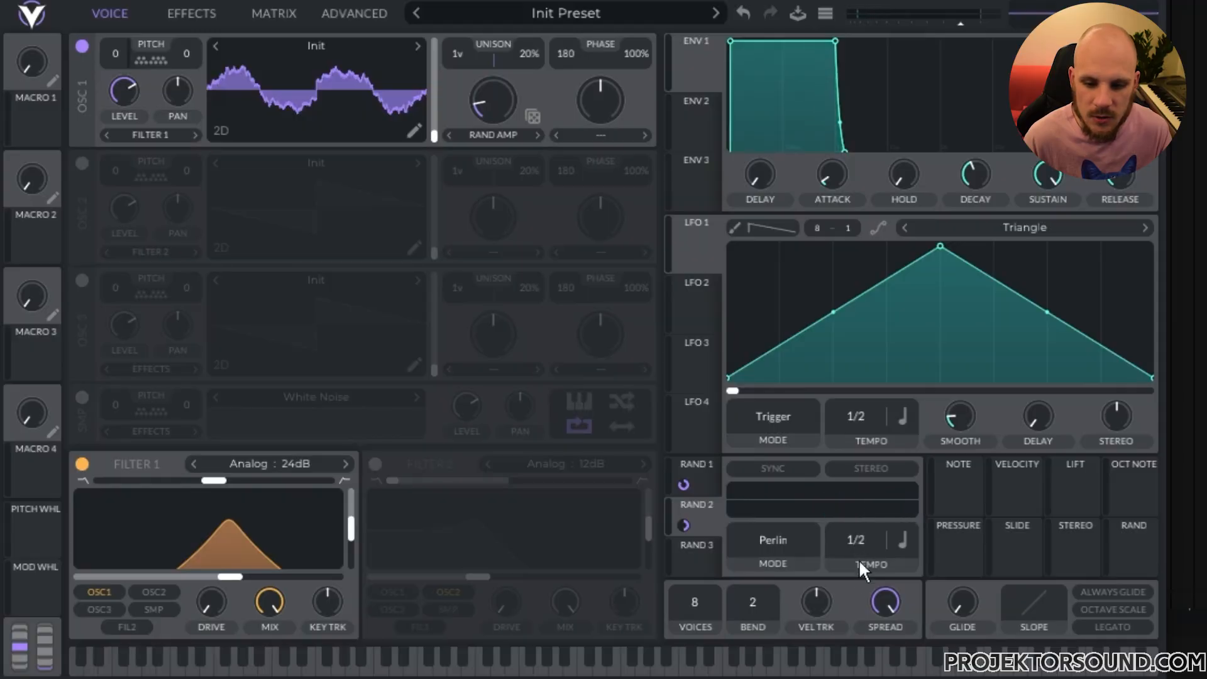
Step: Set Rand 2 to Sine Interpolate mode at 1/1 tempo
left_click_drag(859, 560, 859, 576)
left_click(786, 555)
left_click(776, 602)
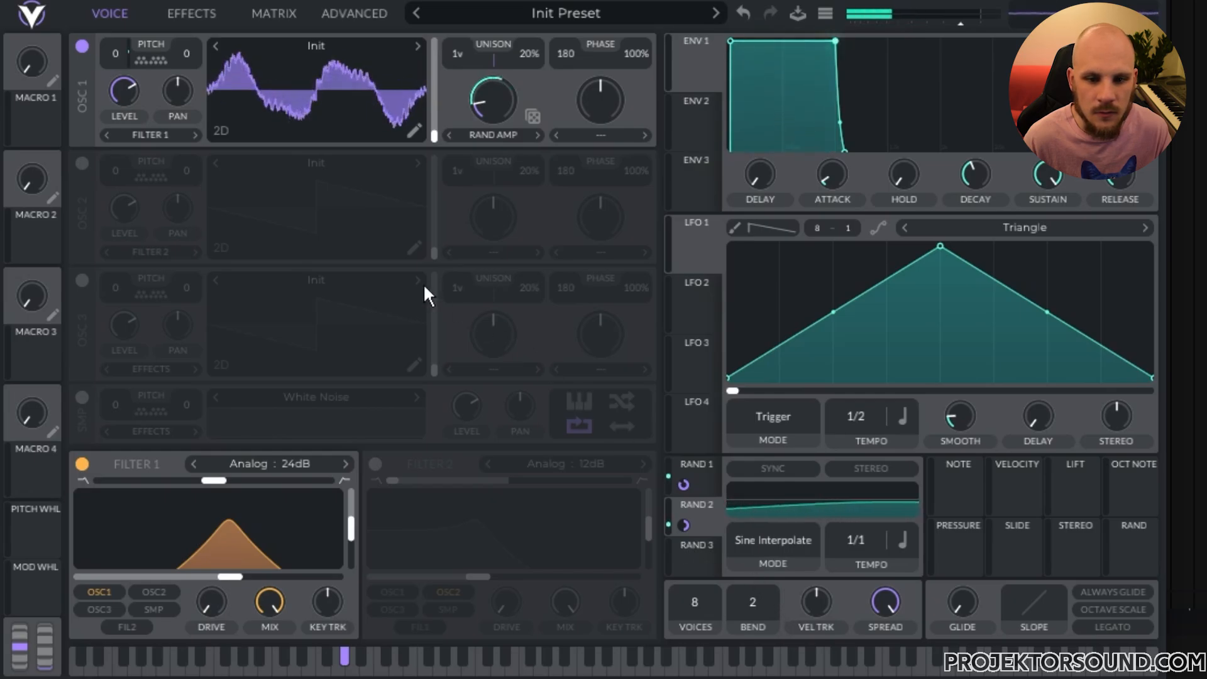
Step: Raise Filter 1's cutoff slightly and try modulating it with Rand 3
left_click_drag(236, 577, 280, 576)
left_click_drag(695, 567, 281, 583)
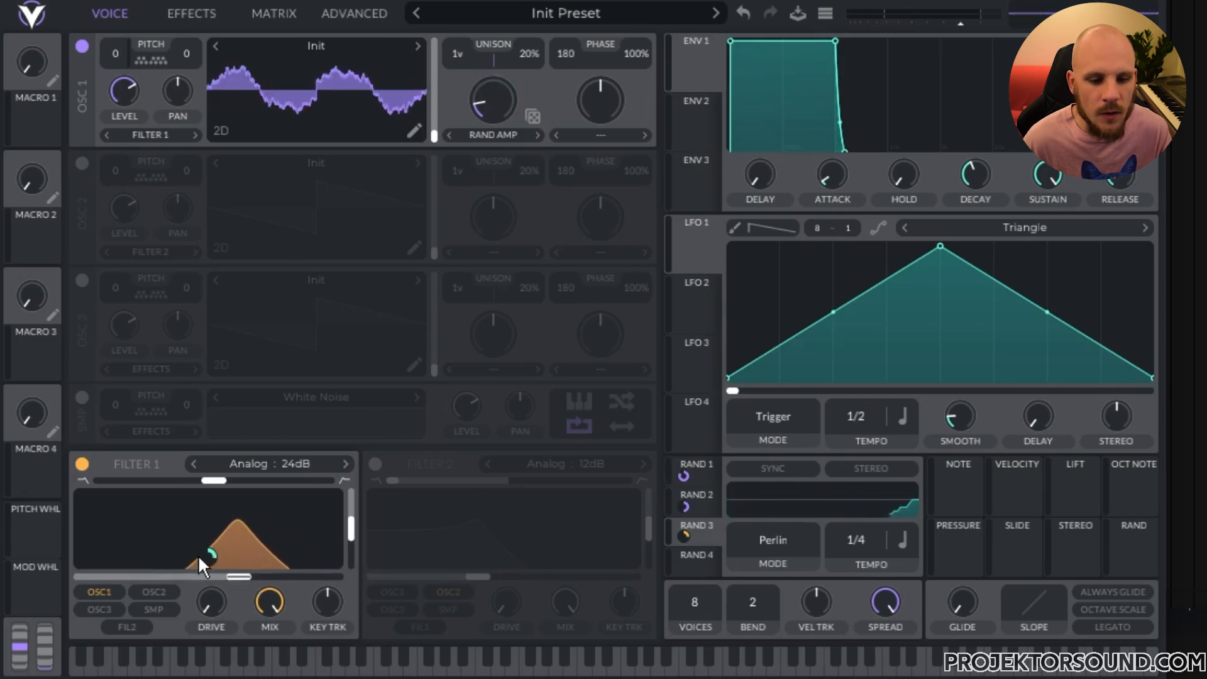
double_click(208, 560)
Step: Reshape LFO 1 into an inverted triangle at 8/1 tempo with minimum smoothing, and assign it to Filter 1's cutoff
left_click_drag(933, 260, 913, 471)
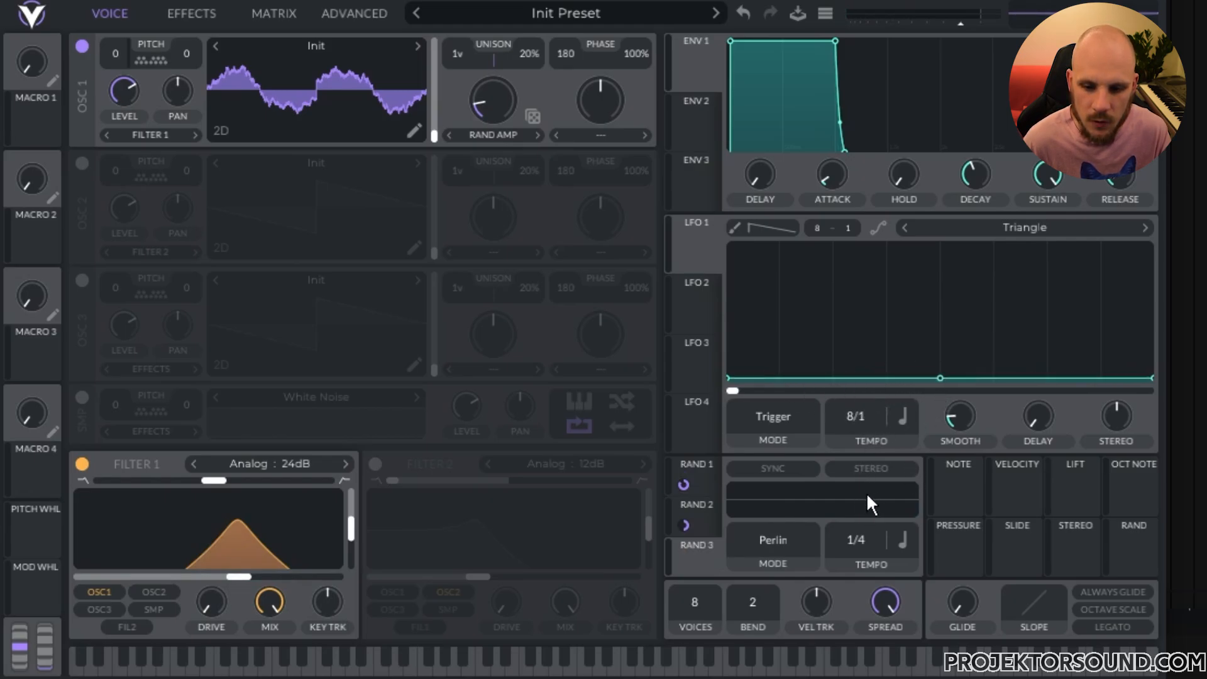
left_click_drag(958, 417, 946, 465)
left_click_drag(755, 379, 761, 244)
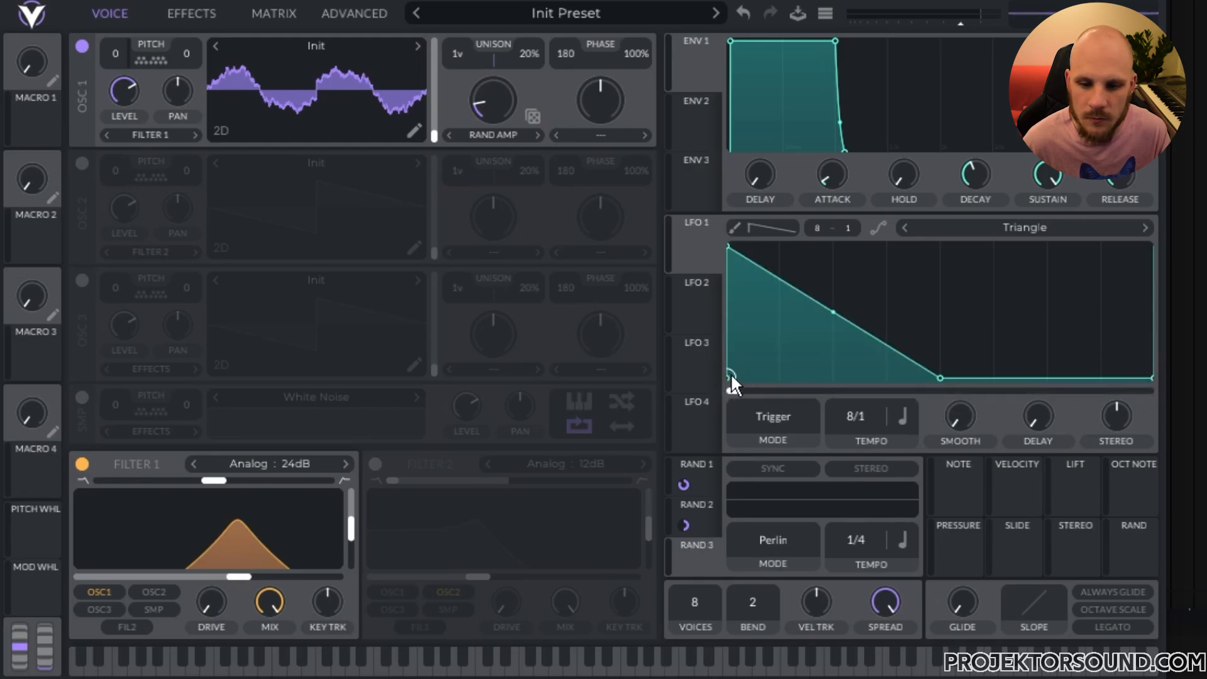
double_click(730, 254)
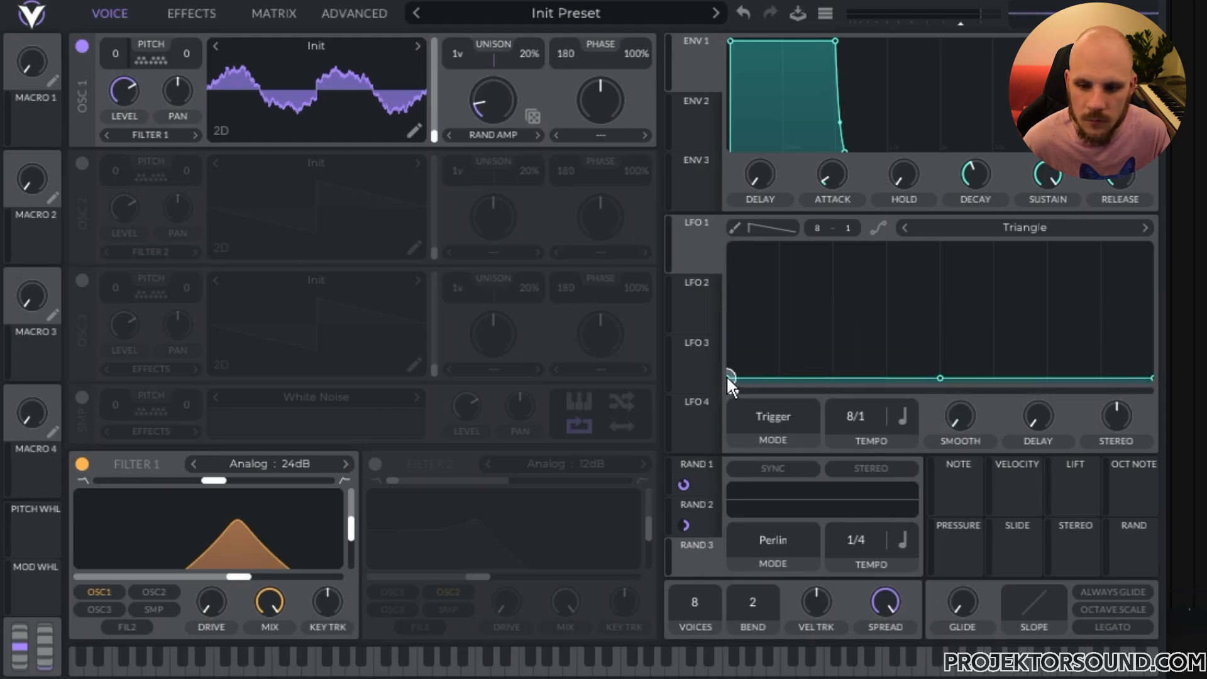
left_click_drag(728, 378, 731, 190)
left_click_drag(682, 242, 212, 584)
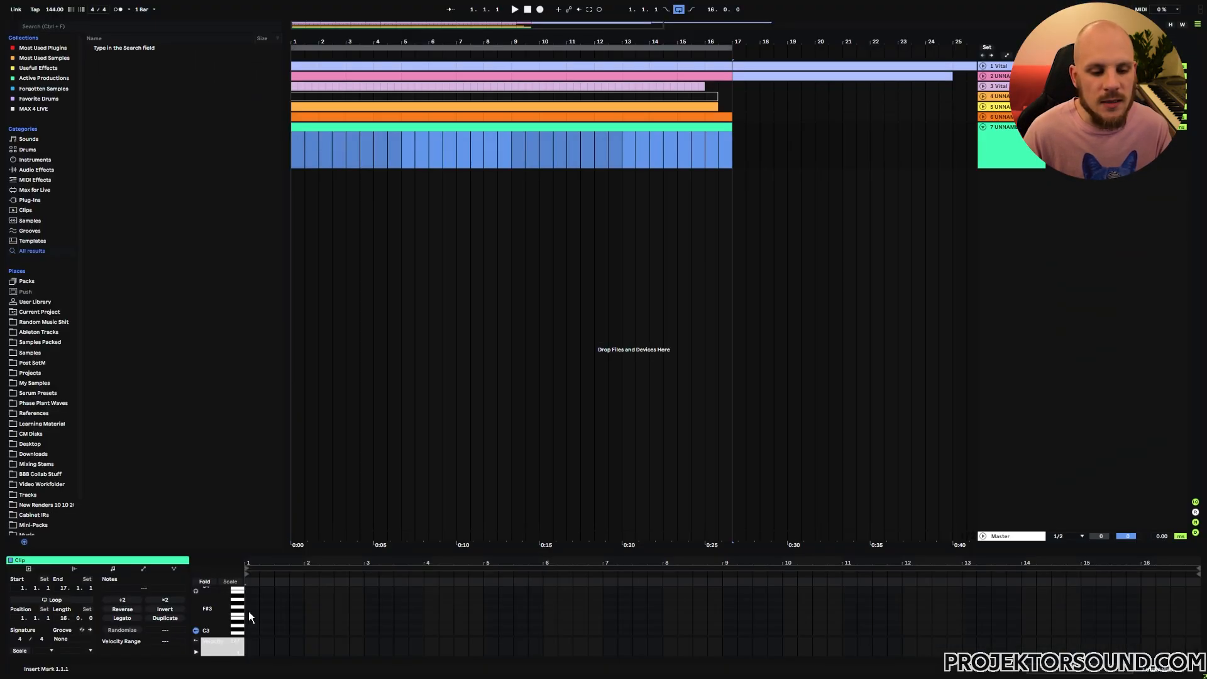
Step: In Ableton Live, draw a 16-bar F#3 note in the clip and transpose it three octaves down to F#0 during playback
double_click(251, 611)
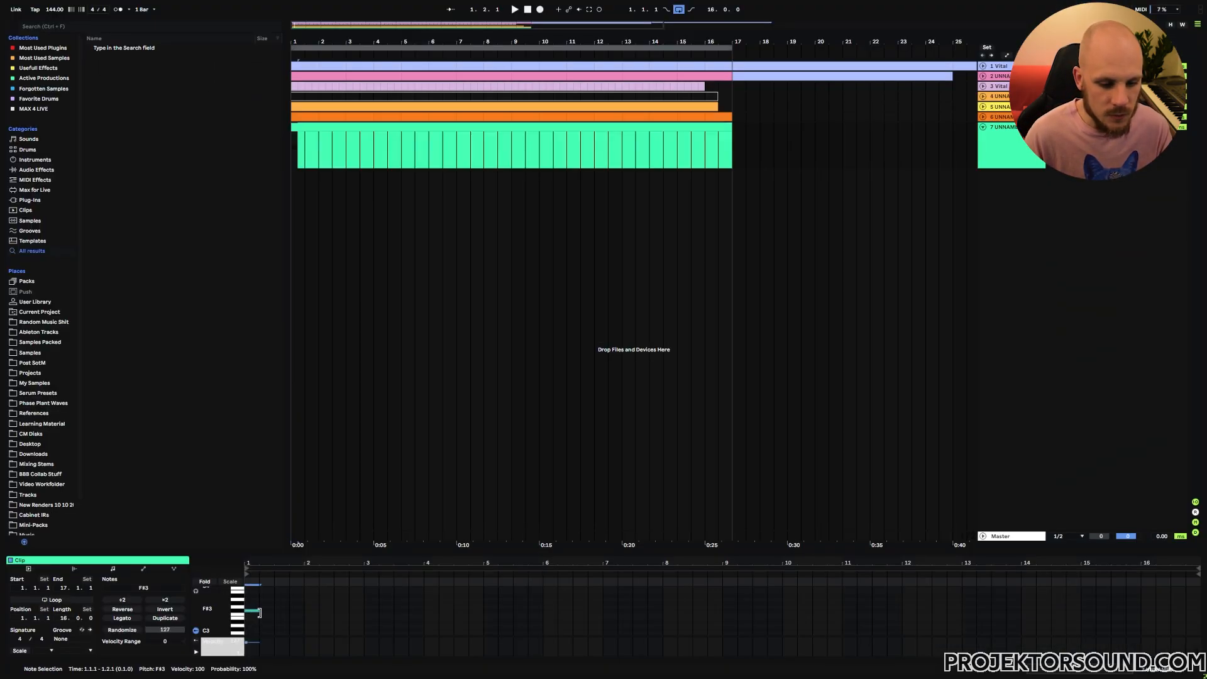
left_click_drag(259, 614, 1195, 646)
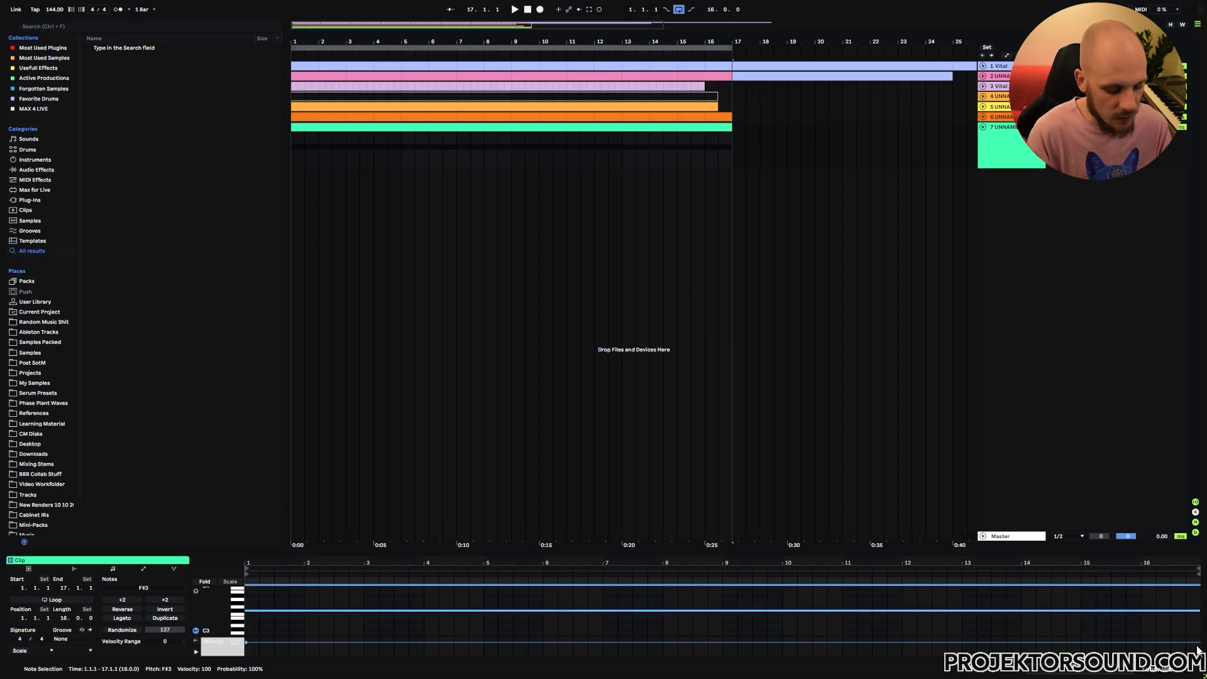
key("space")
key("shift+Down")
key("shift+Down")
key("shift+Down")
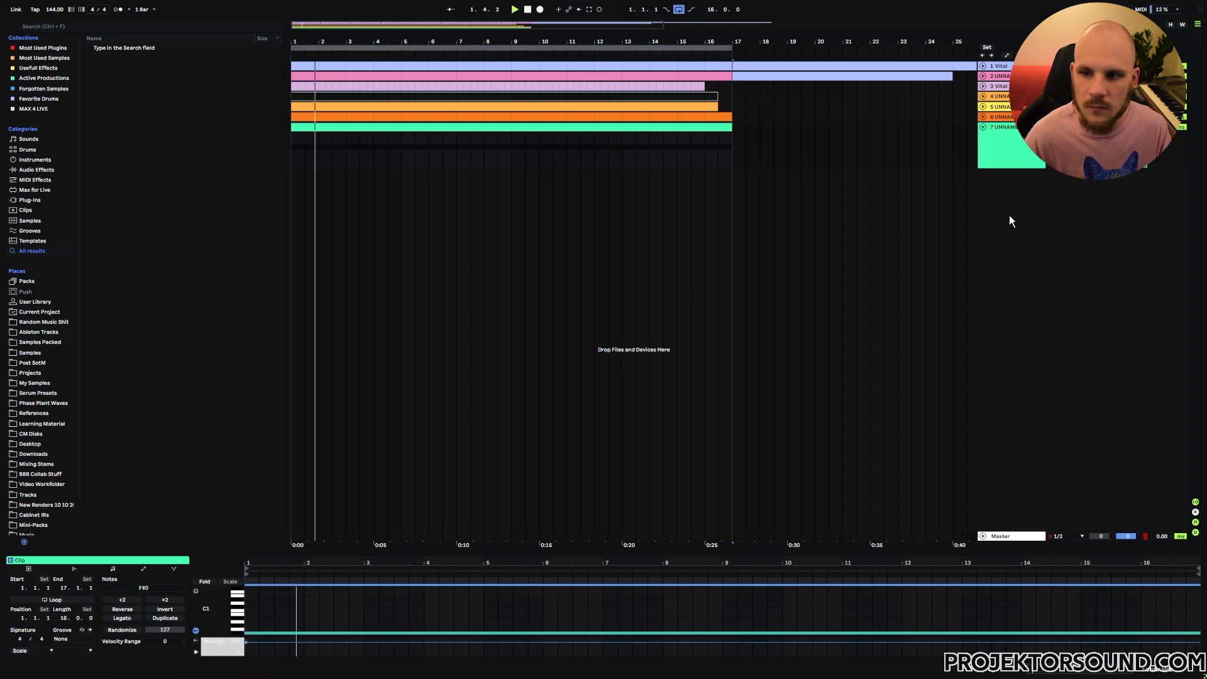
Step: Reopen the Vital plug-in on the green track and check LFO 1's modulation of Filter 1's cutoff
left_click(994, 146)
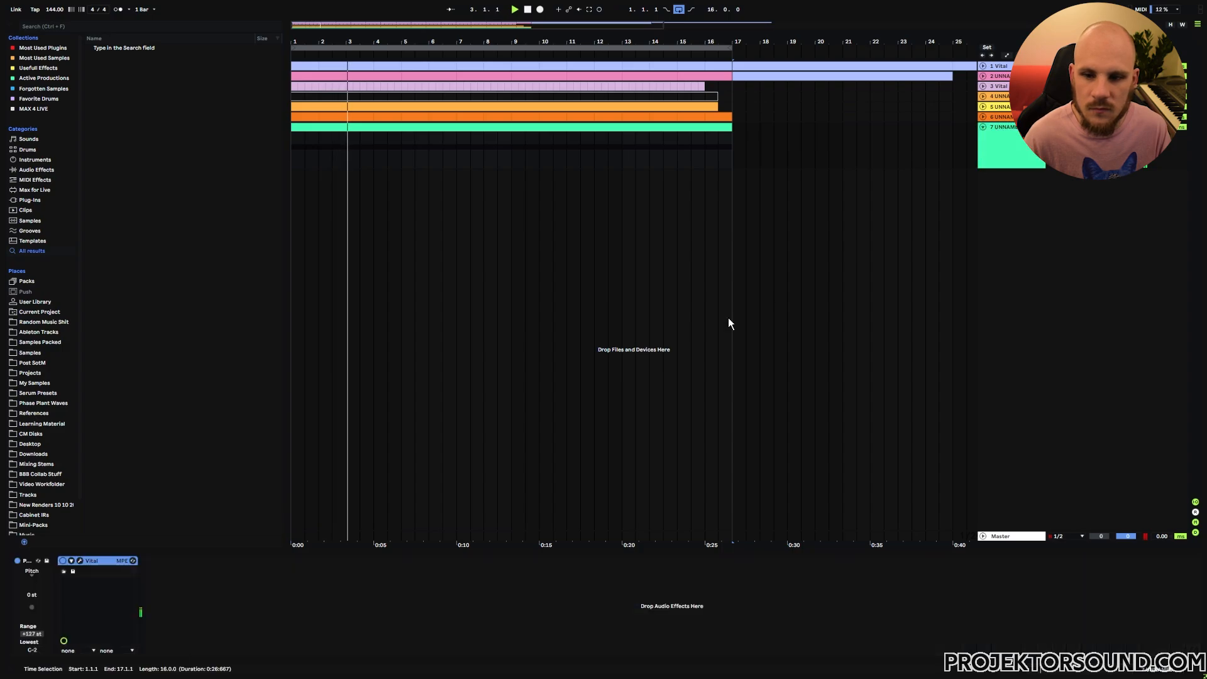
left_click(80, 561)
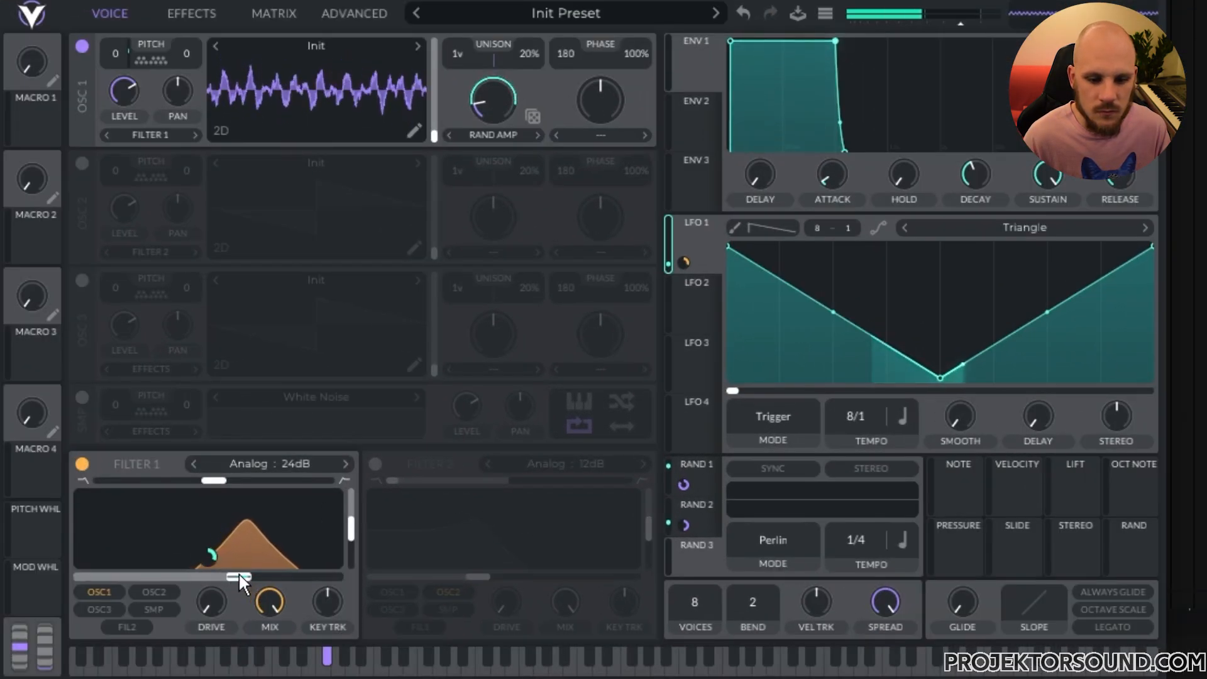
mouse_move(216, 557)
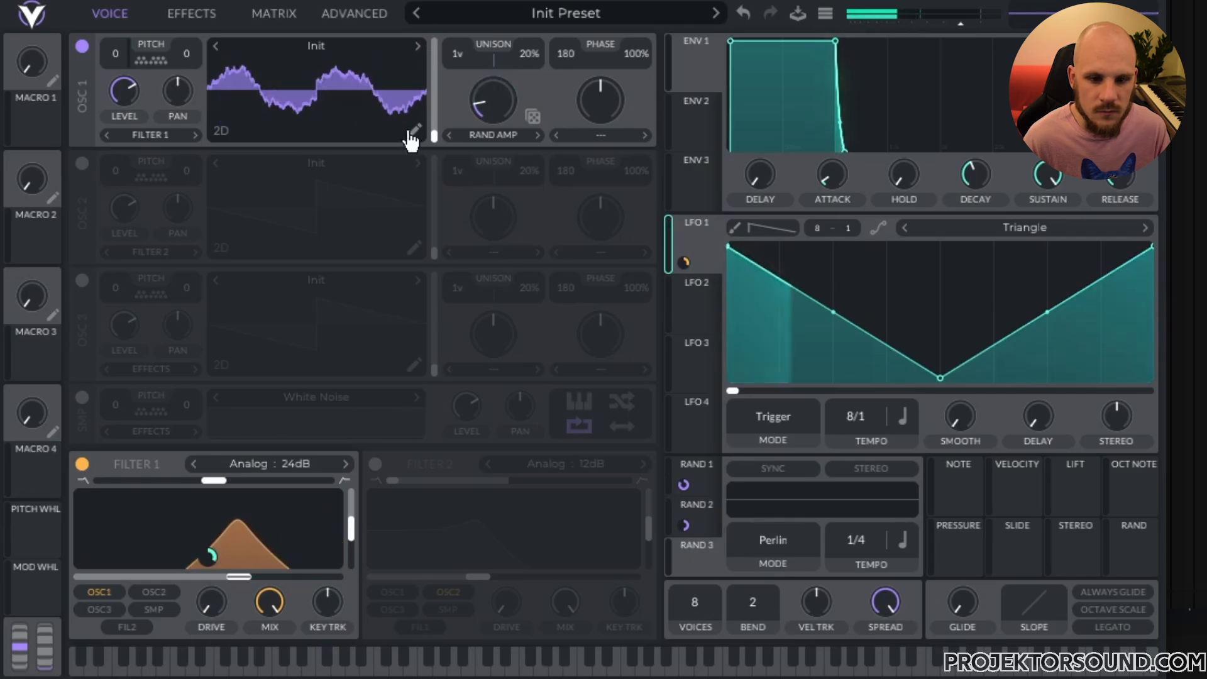
Step: Set oscillator 1's level to about 0.109 with LFO 1 modulating it, and lower Filter 1's cutoff
left_click_drag(125, 92, 122, 131)
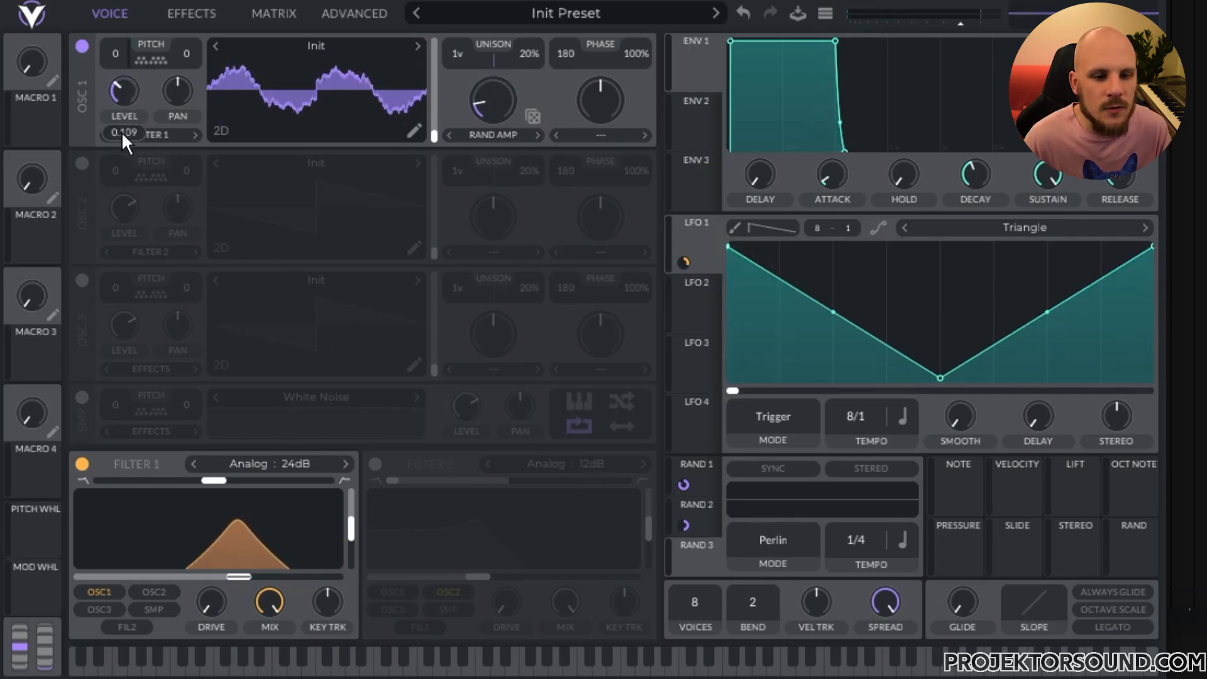
left_click_drag(684, 261, 125, 94)
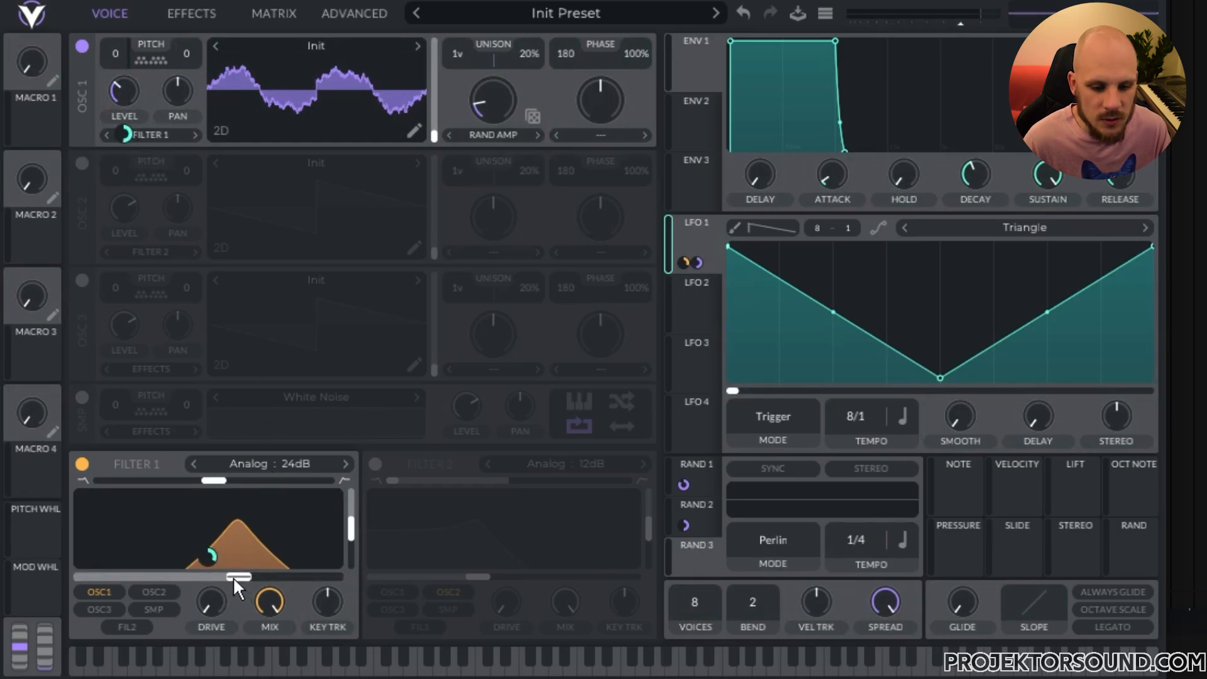
left_click_drag(234, 578, 201, 578)
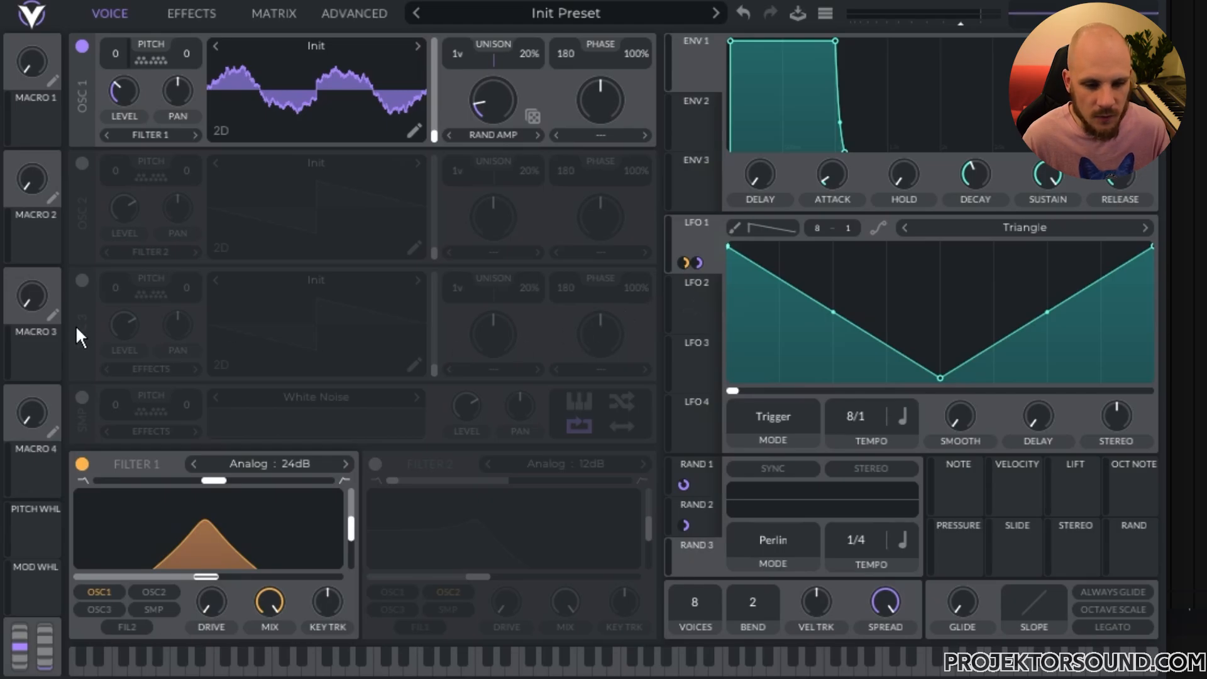
Step: Set oscillator 1's phase distortion type to Formant with its amount centred
left_click(599, 137)
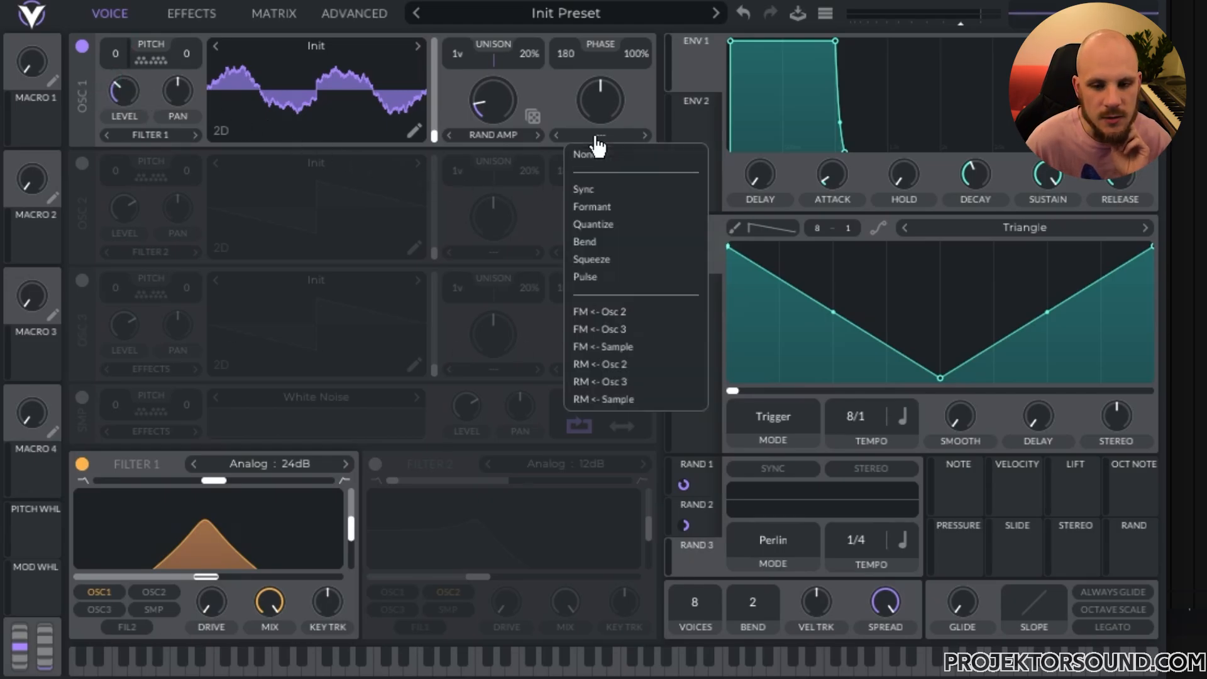
left_click(611, 204)
mouse_move(602, 100)
left_mouse_down()
mouse_move(630, 55)
mouse_move(619, 114)
mouse_move(605, 104)
mouse_move(624, 70)
mouse_move(603, 130)
mouse_move(606, 70)
mouse_move(586, 142)
mouse_move(610, 44)
mouse_move(601, 95)
left_mouse_up()
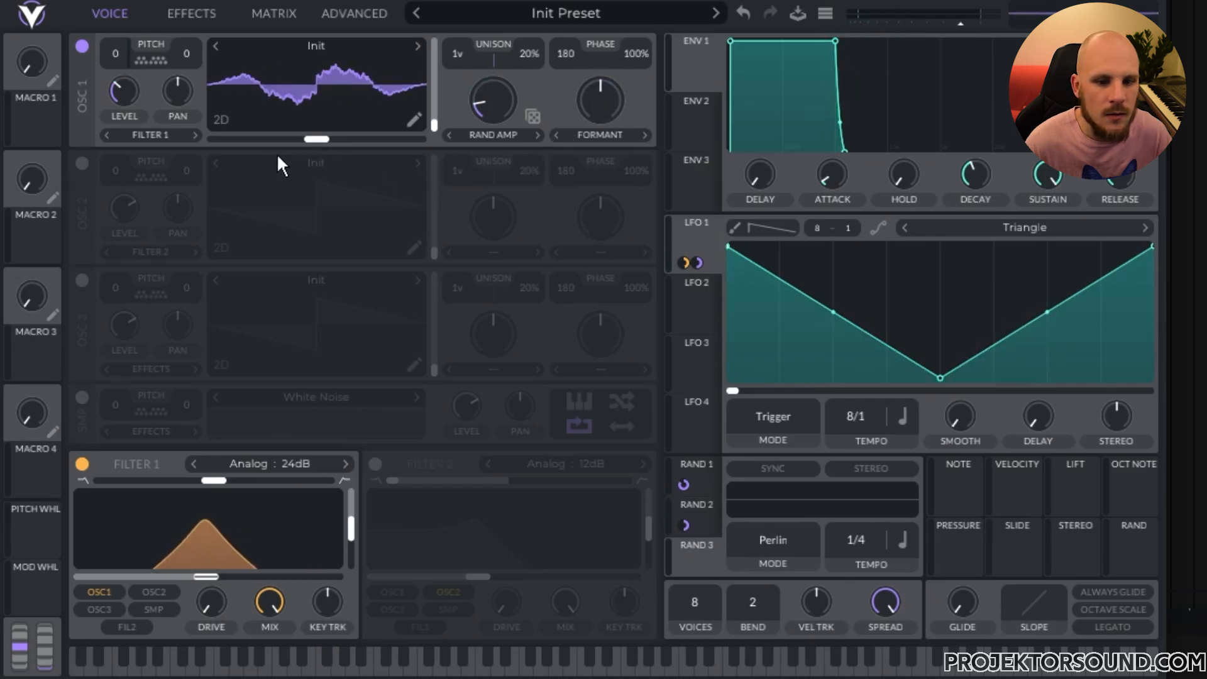
Step: Assign Macro 1 to oscillator 1's distortion phase at about 0.130 and to its Formant amount
left_click_drag(100, 119, 318, 138)
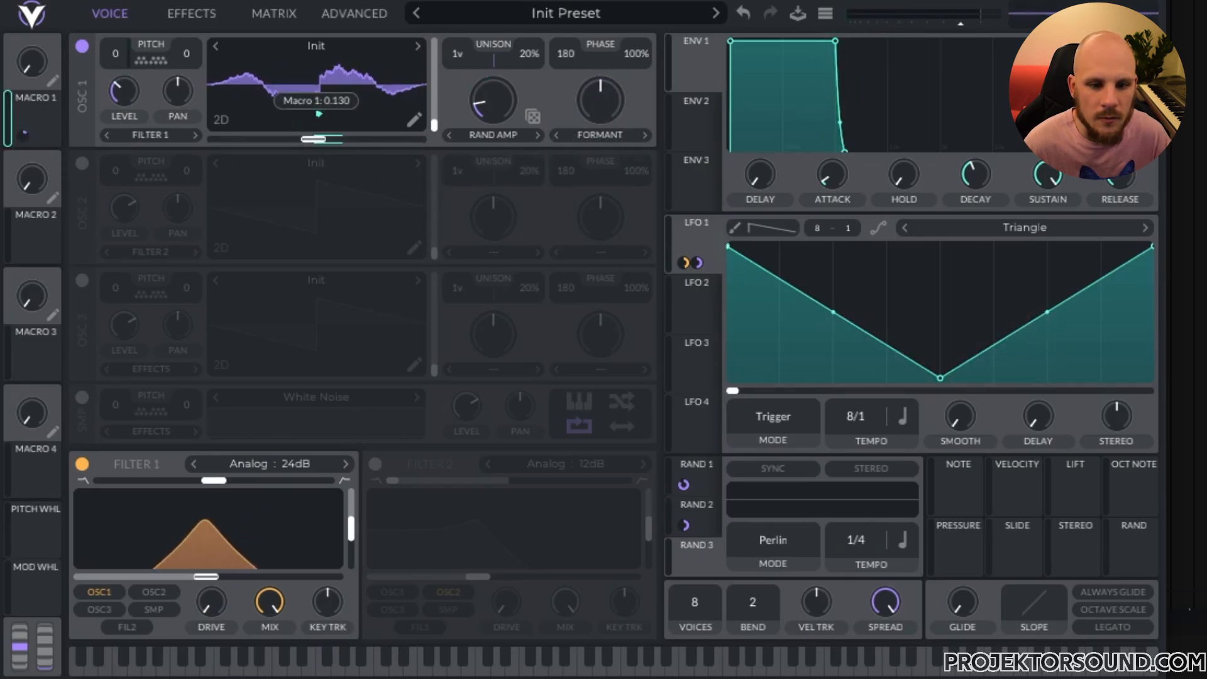
left_click_drag(44, 120, 592, 119)
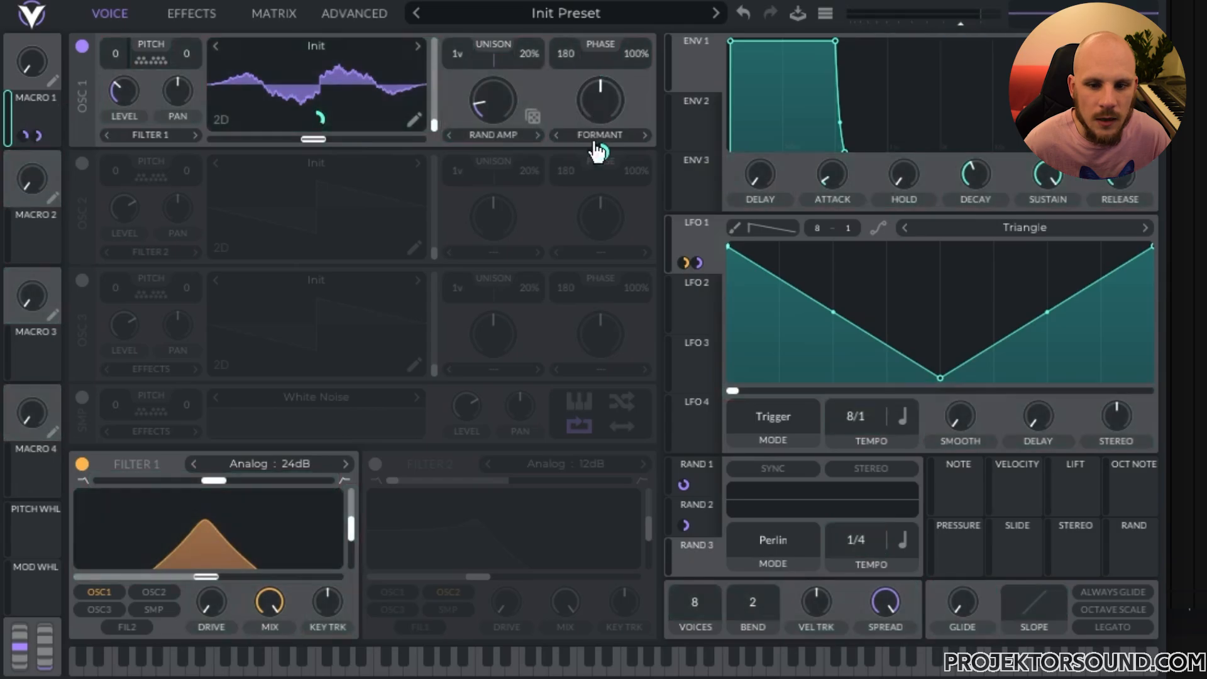
Step: Lower Macro 1's modulation of the Formant amount while auditioning the macro, and return the macro to zero
left_click_drag(38, 70, 71, 10)
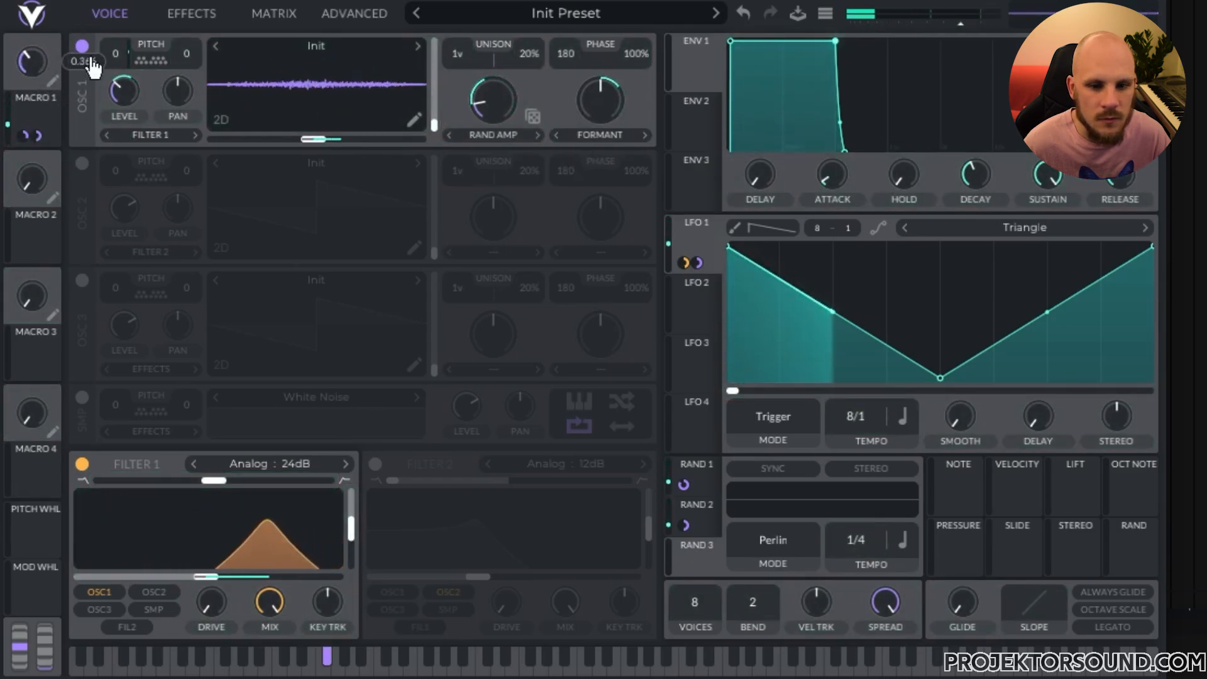
left_click_drag(38, 135, 38, 186)
left_click_drag(38, 64, 47, 99)
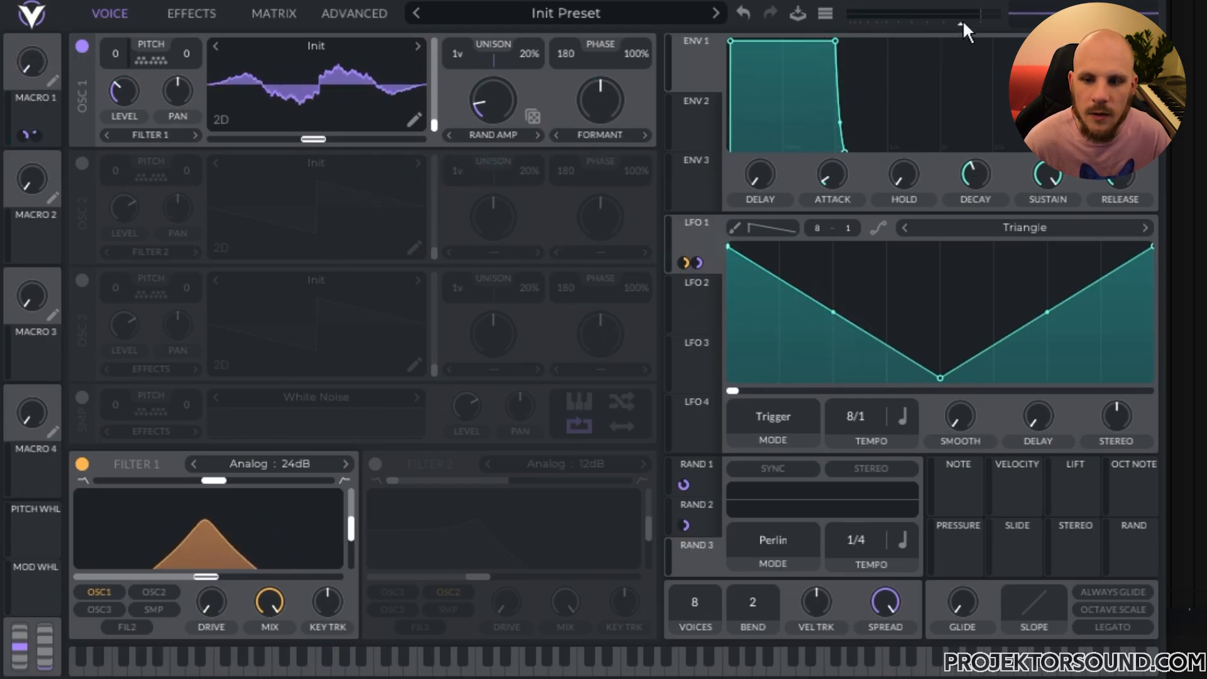
Step: Turn the master volume down to its minimum and modulate it with Velocity
left_click_drag(962, 23, 786, 263)
left_click_drag(1018, 493, 898, 30)
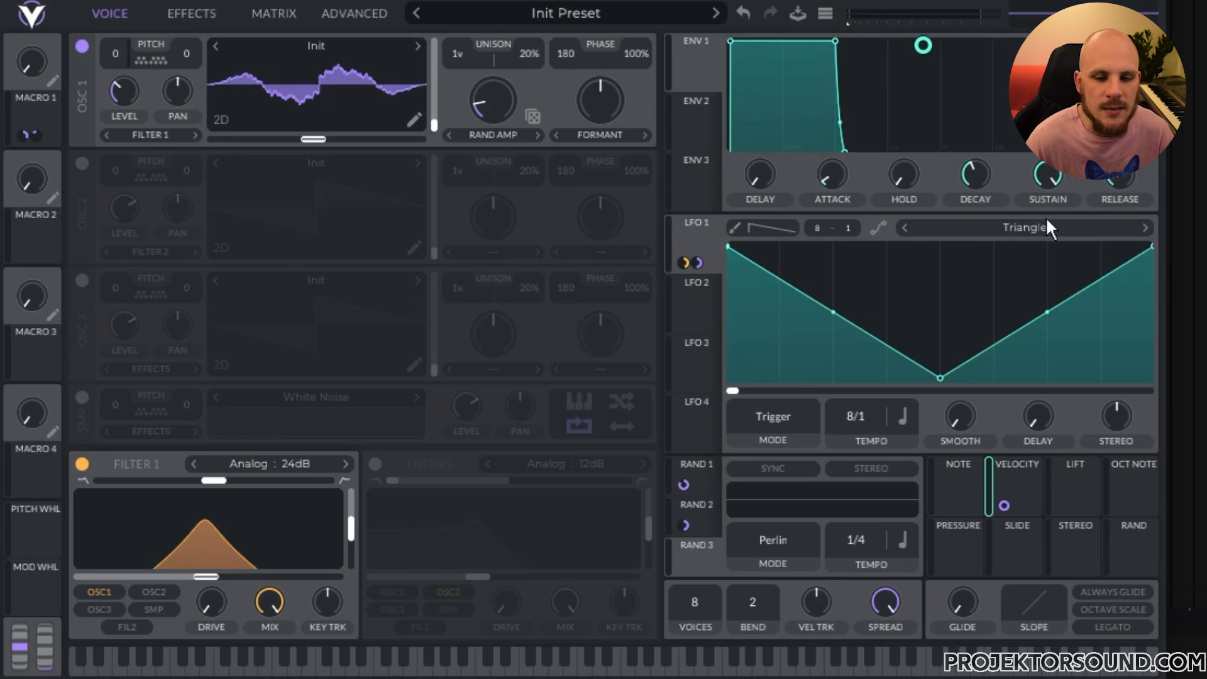
Step: Enable the Compressor effect in Multiband mode
left_click(189, 16)
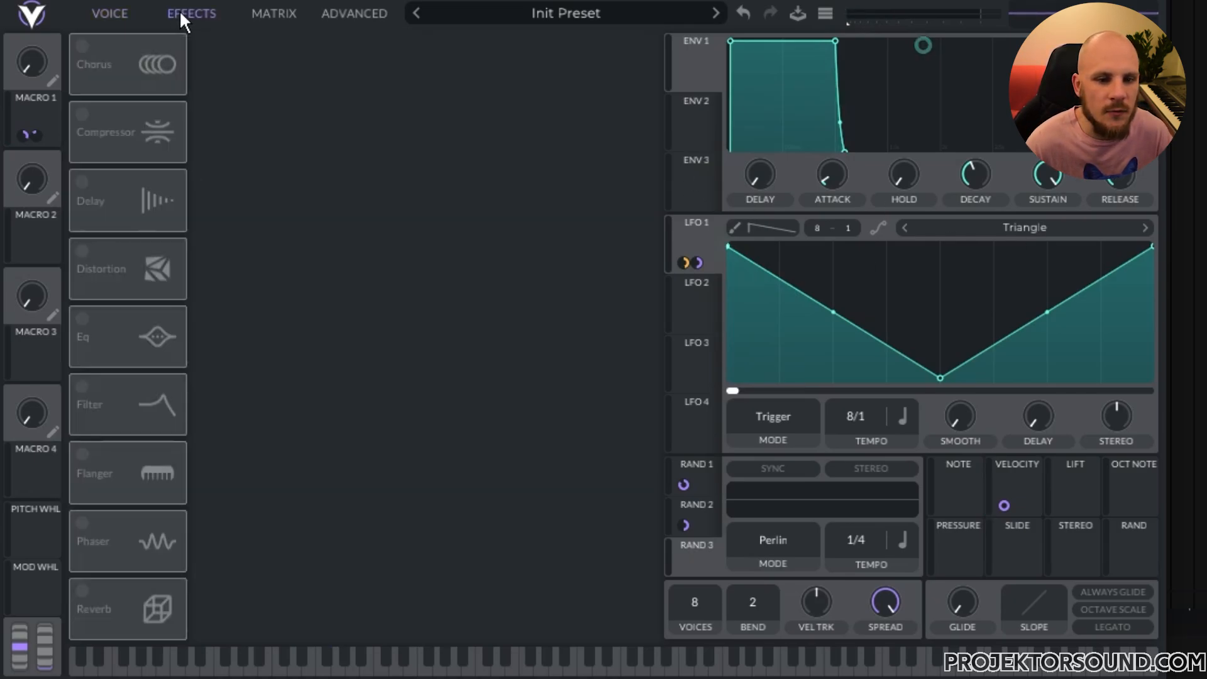
left_click(84, 114)
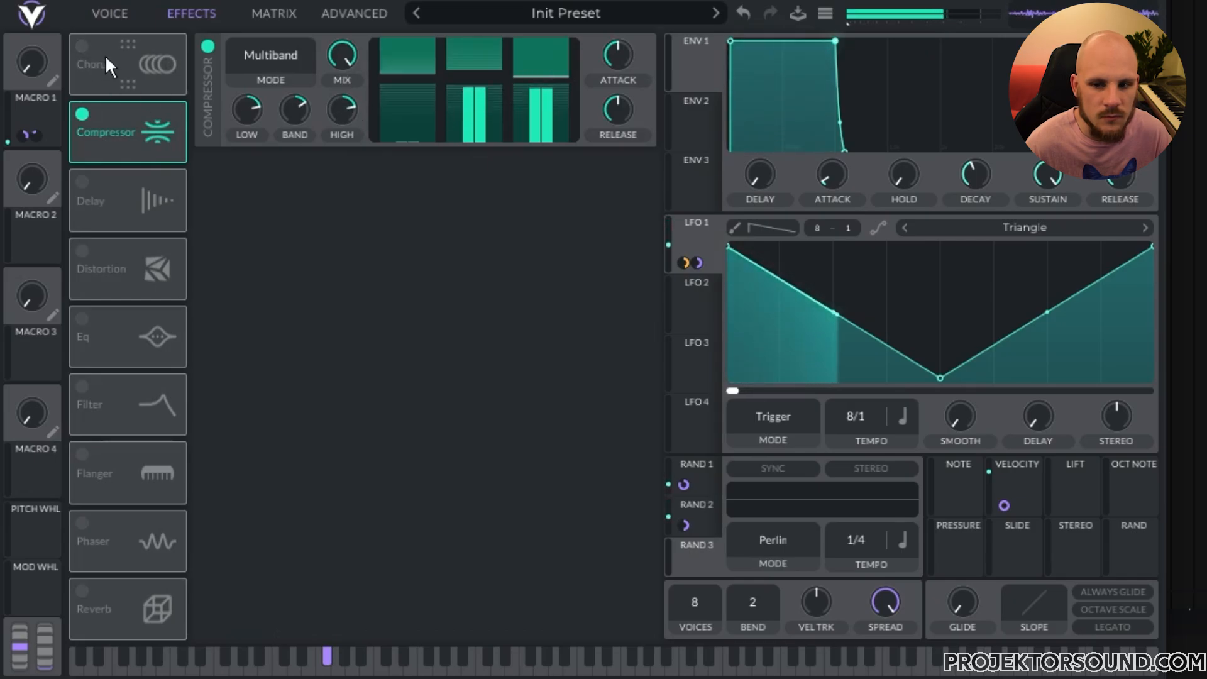
Step: Increase Macro 1's modulation of oscillator 1's Formant amount while auditioning the macro at 1.000, and return the macro to zero
left_click(108, 13)
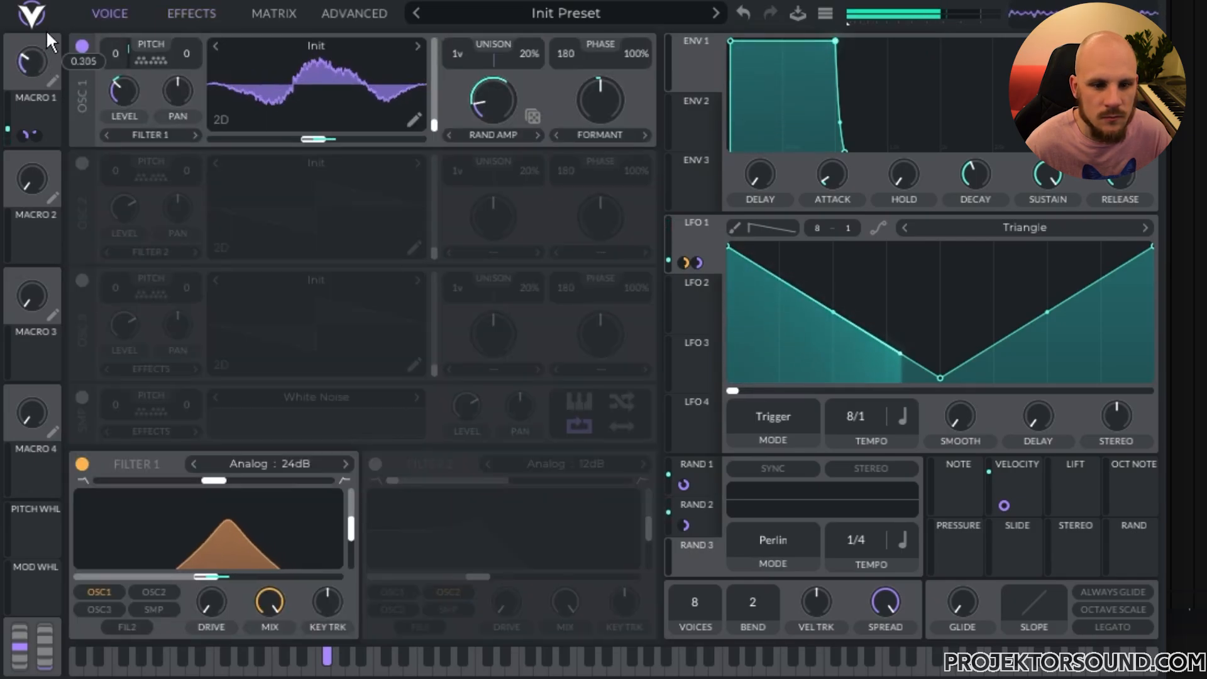
left_click_drag(47, 29, 53, 0)
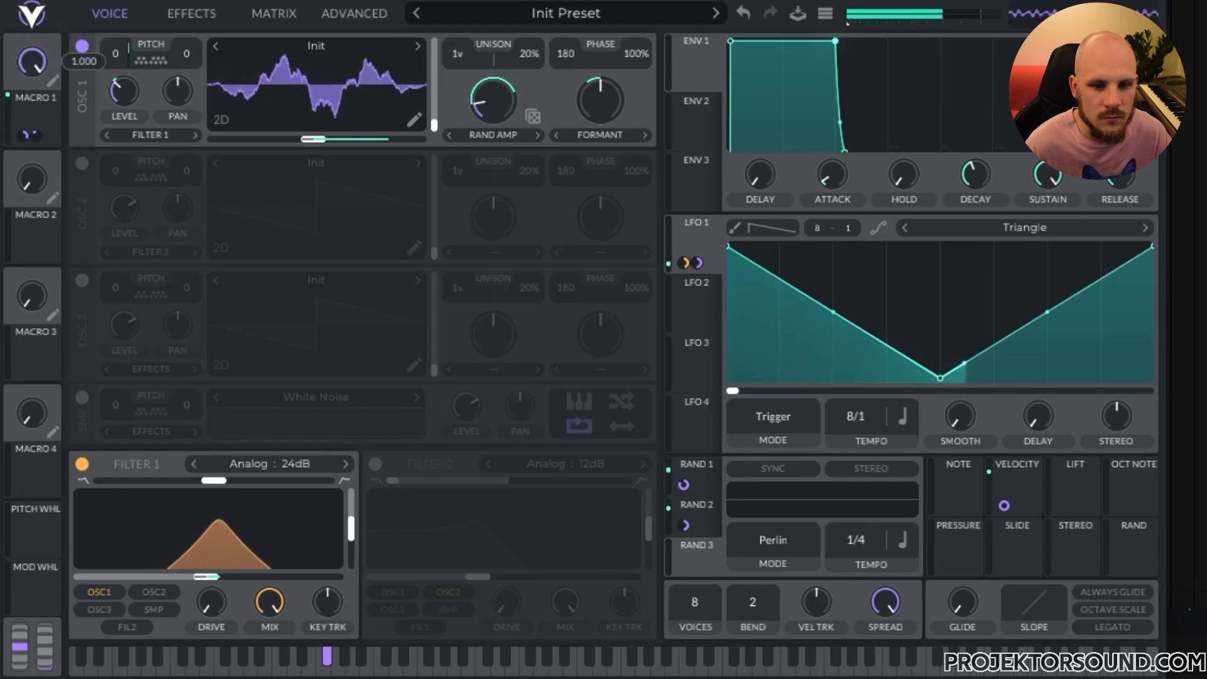
left_click_drag(602, 151, 602, 95)
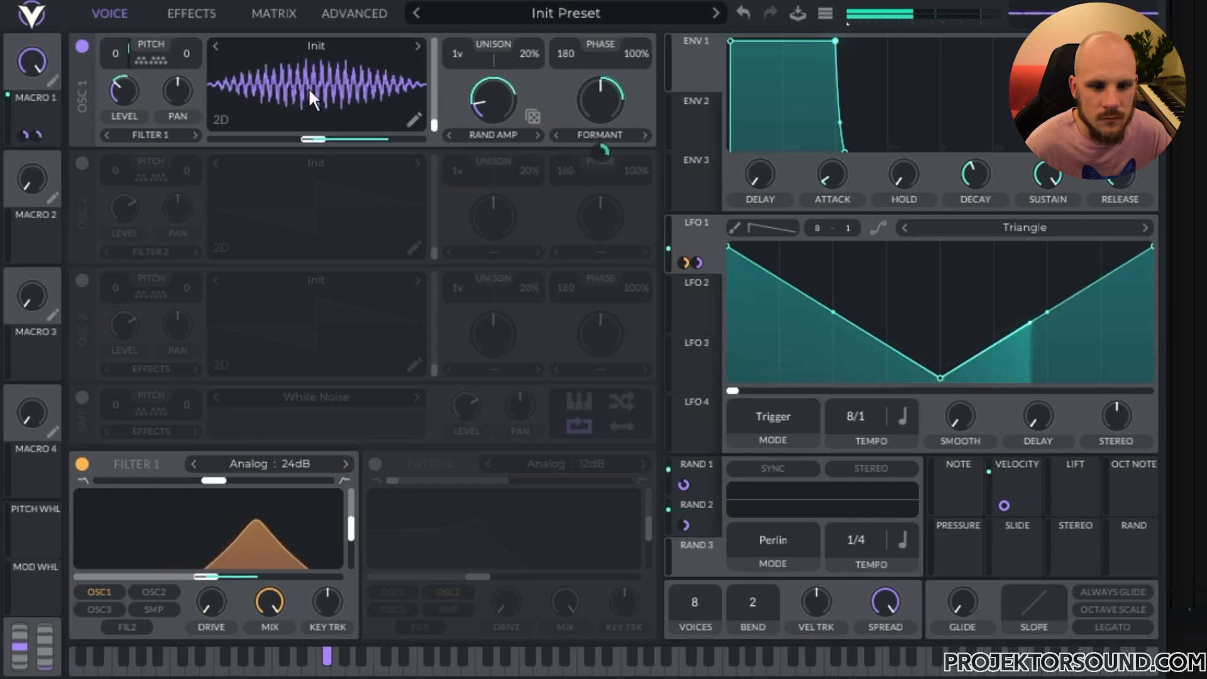
left_click_drag(25, 55, 208, 186)
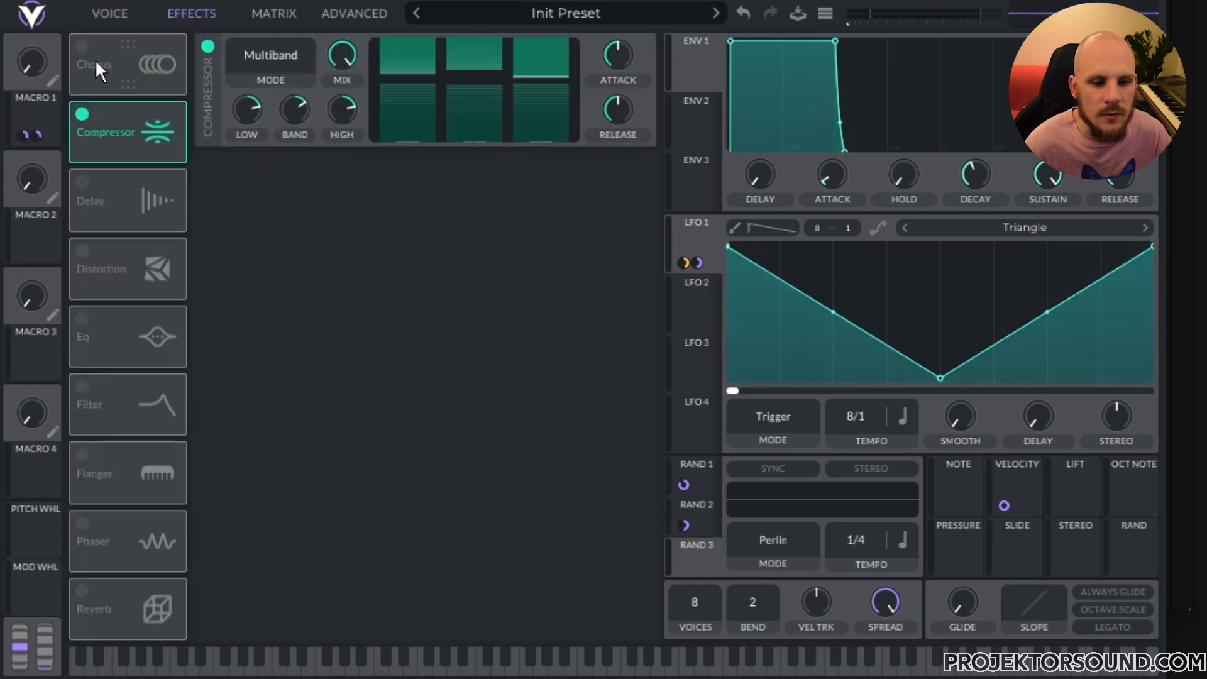
Step: Enable Chorus, place it after the Compressor, and reduce its depth and its mix to about 40%
left_click(83, 48)
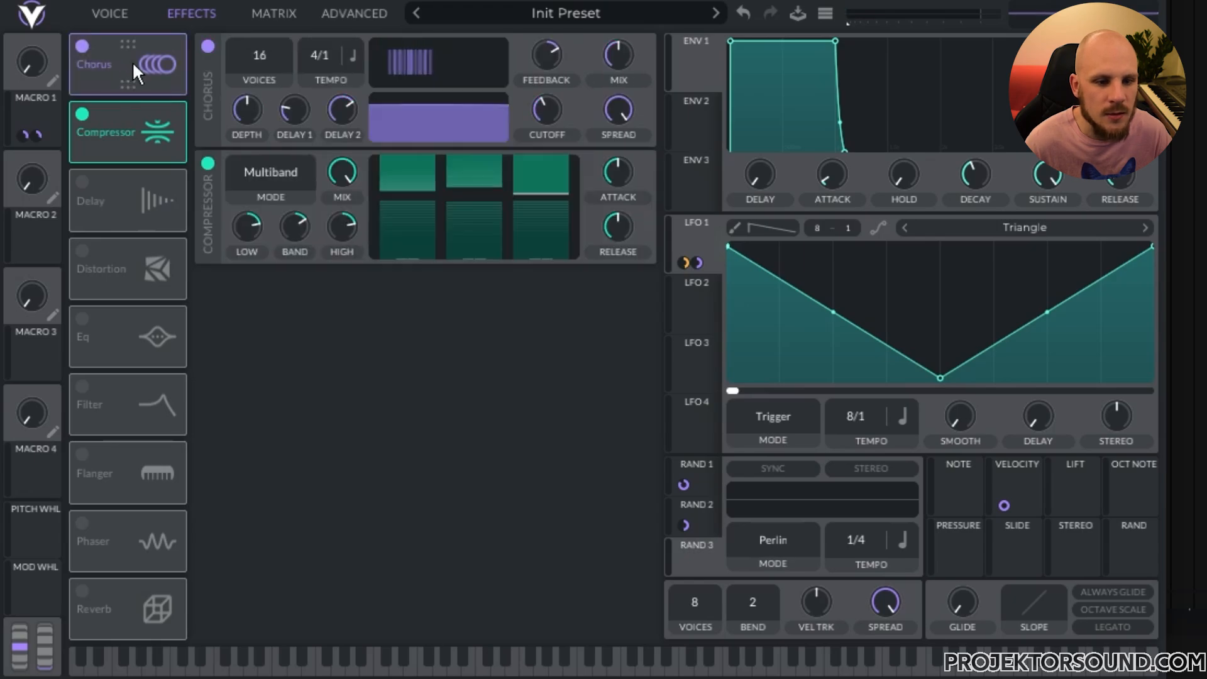
left_click_drag(132, 62, 122, 153)
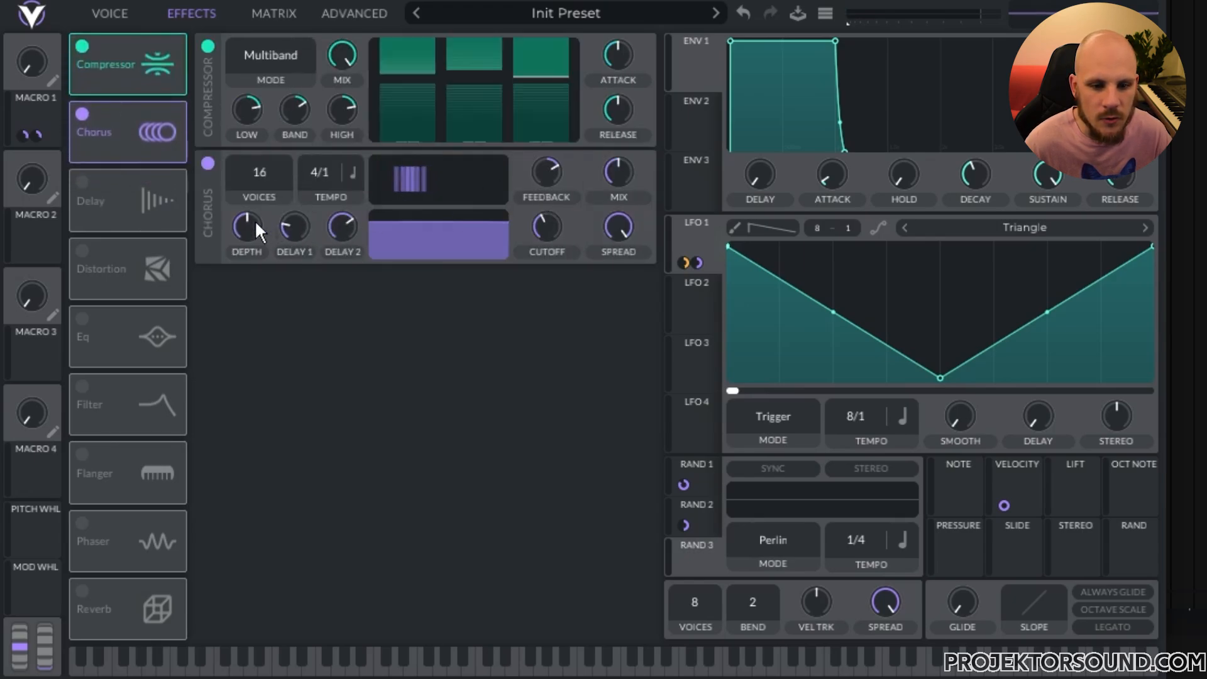
left_click_drag(246, 222, 242, 255)
left_click_drag(611, 163, 609, 176)
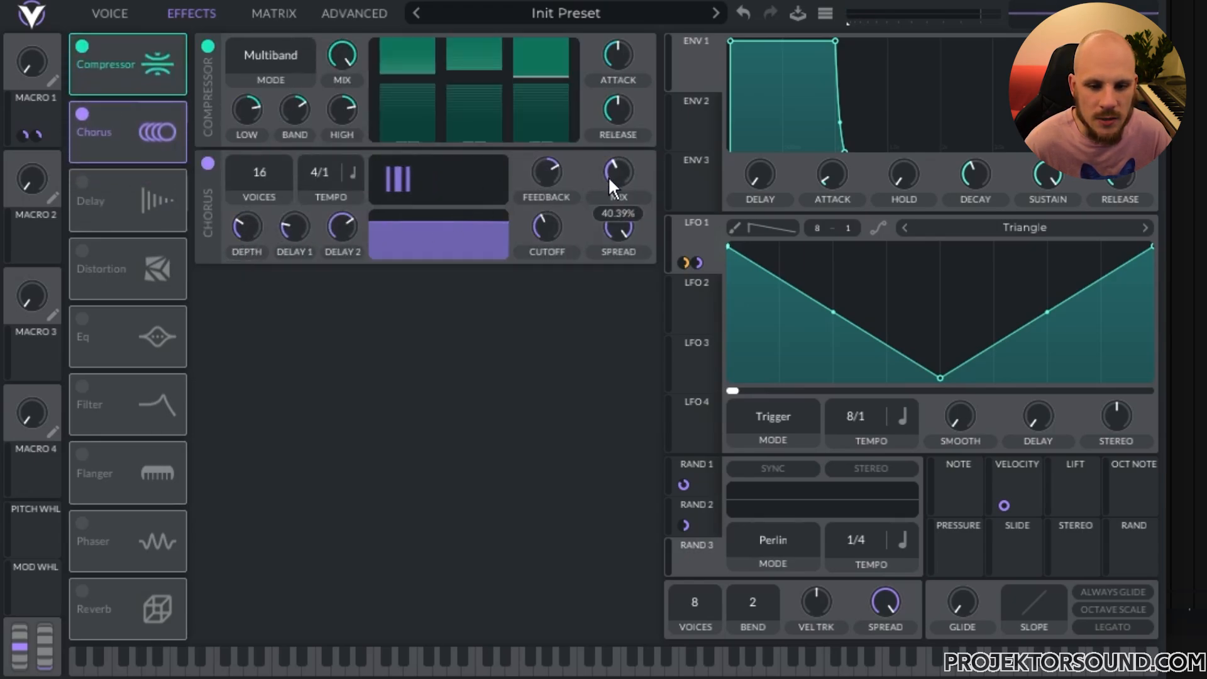
Step: Enable Delay and set its time to Tempo Dotted and its mode to Ping Pong
left_click(94, 194)
left_click(351, 288)
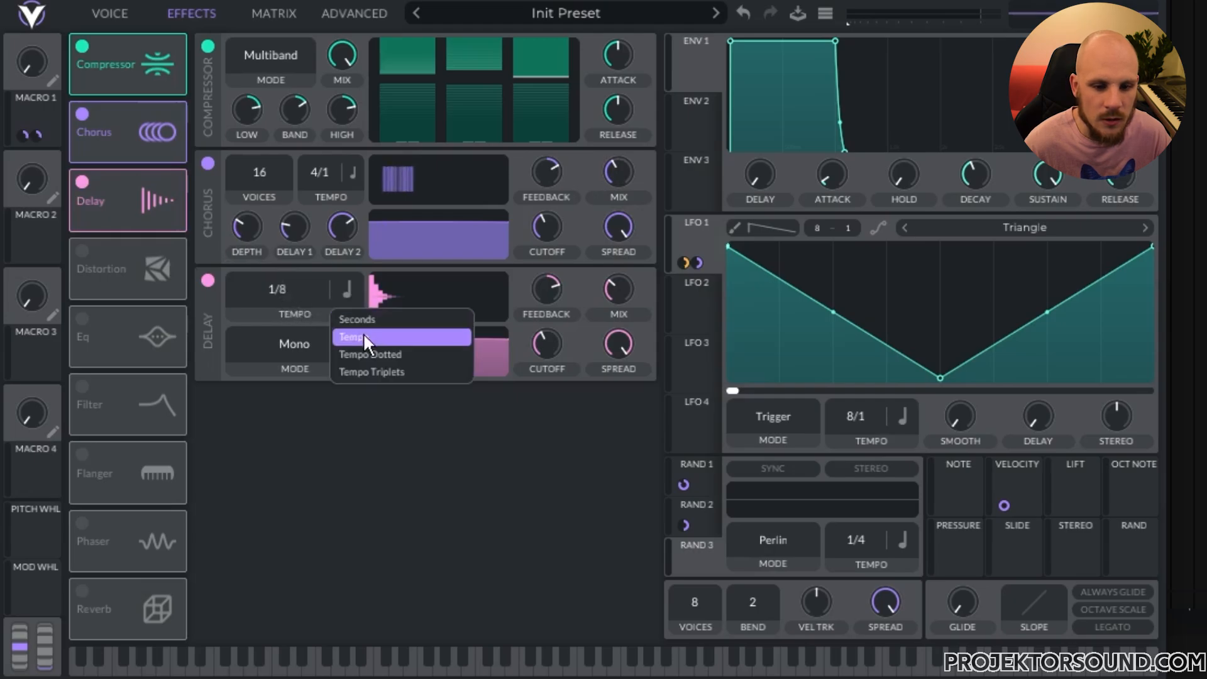
left_click(371, 354)
left_click(318, 345)
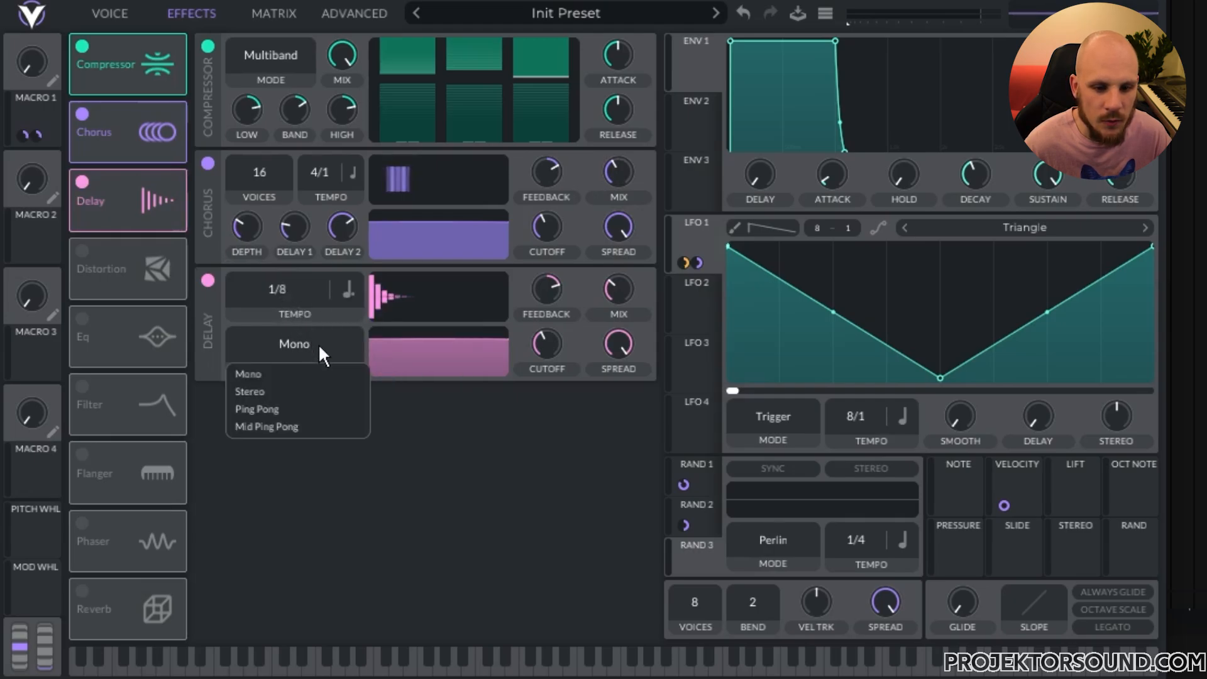
left_click(269, 409)
Step: Set both delay tempos to 1/4 and fine-tune the delay mix
scroll(244, 299, "down", 1)
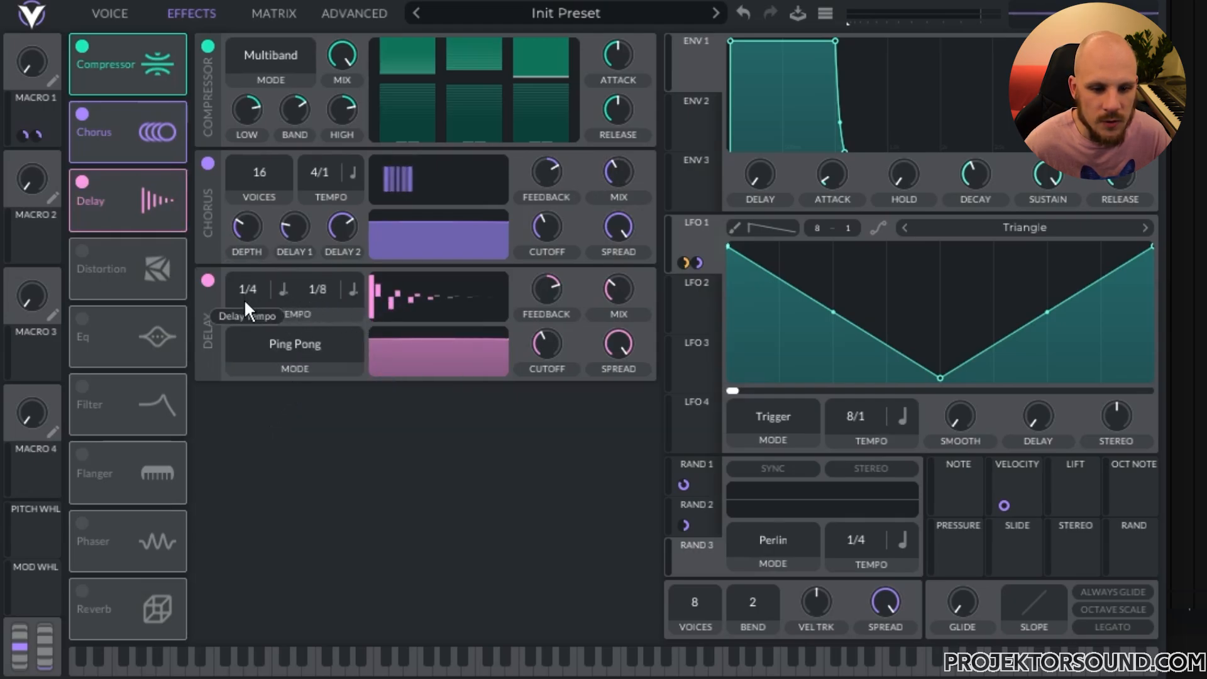
scroll(312, 306, "down", 1)
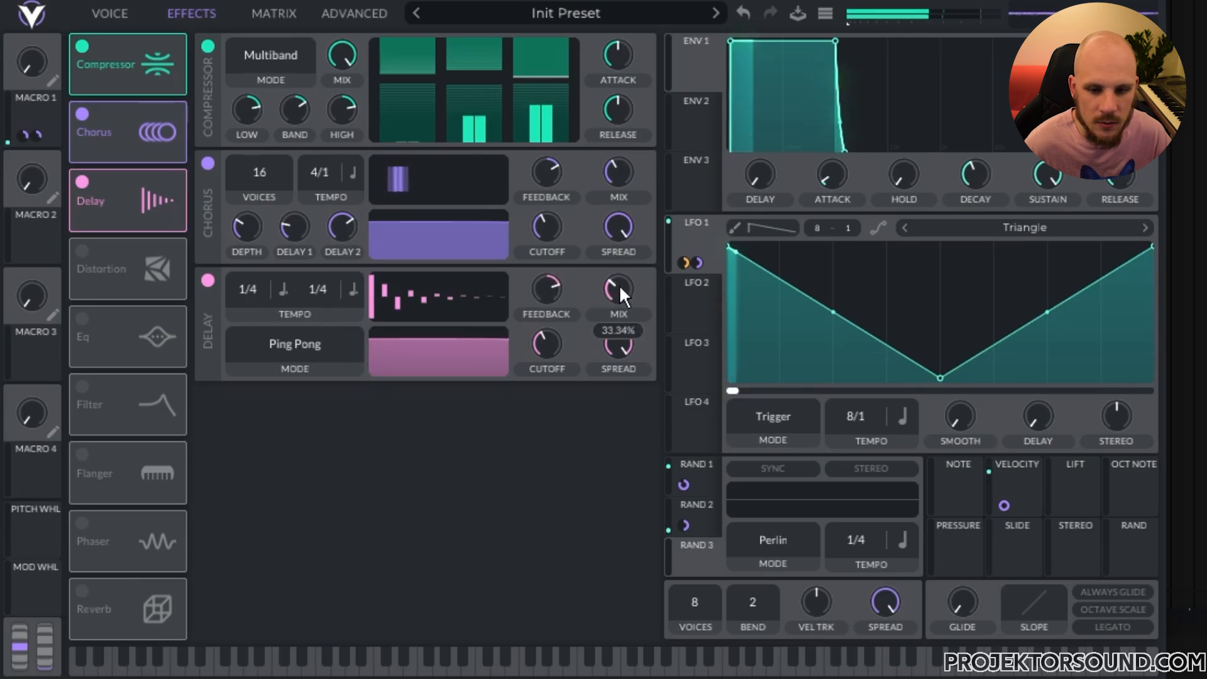
scroll(619, 284, "up", 2)
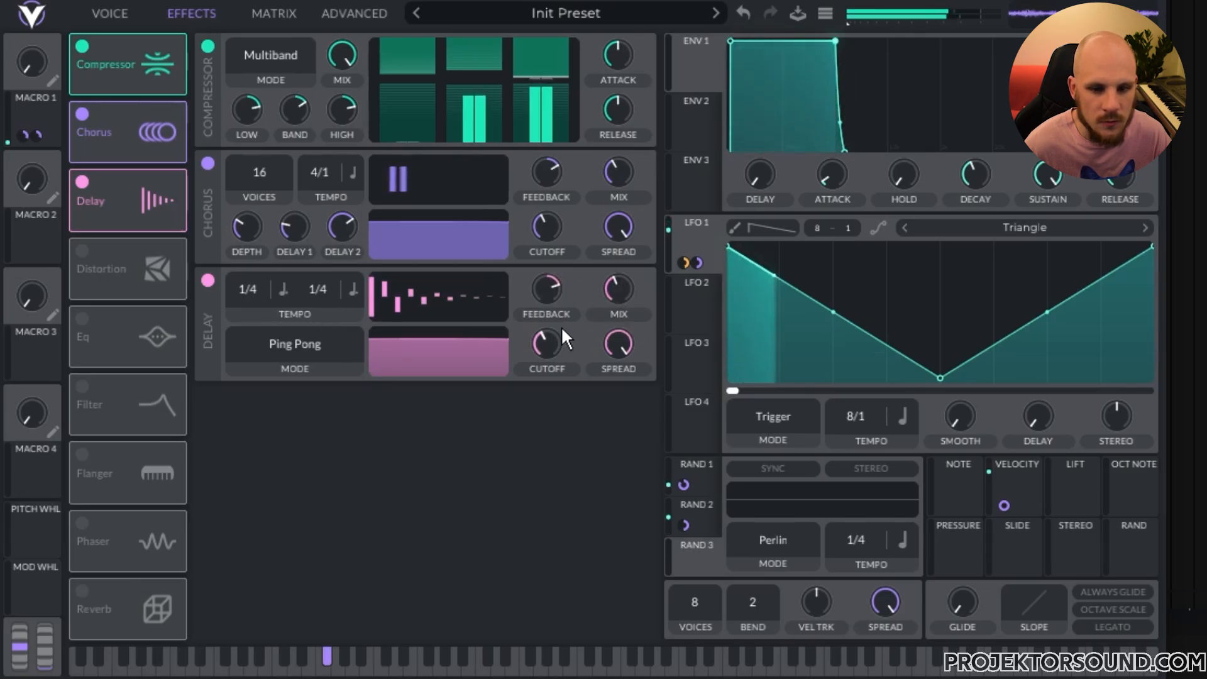
left_click_drag(612, 289, 607, 308)
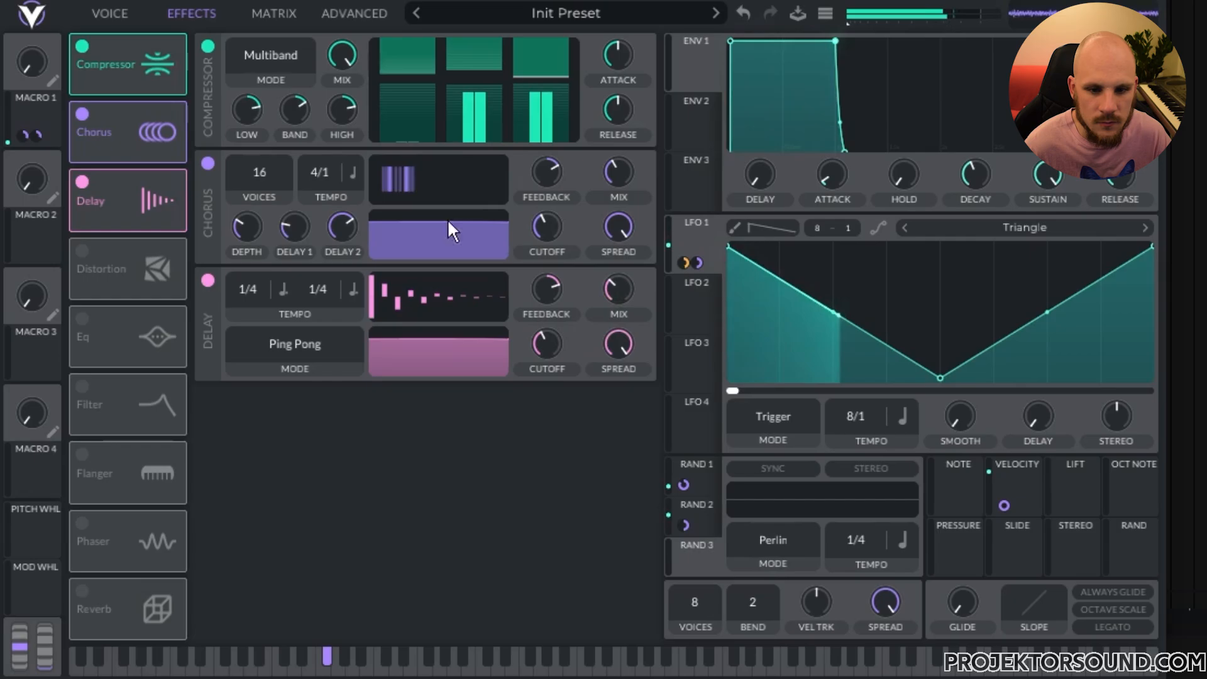
Step: Enable Reverb with its mix at about 67% and an EQ with its low-cut cutoff at about 289 Hz
left_click(90, 592)
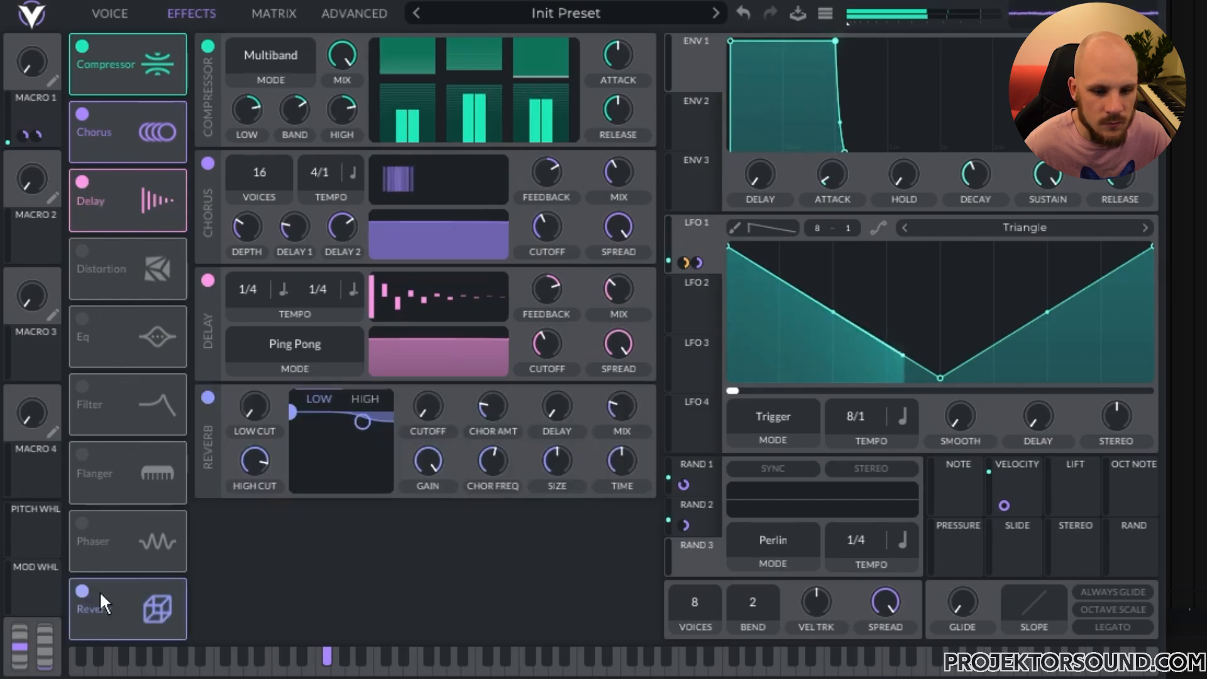
left_click_drag(637, 391, 647, 379)
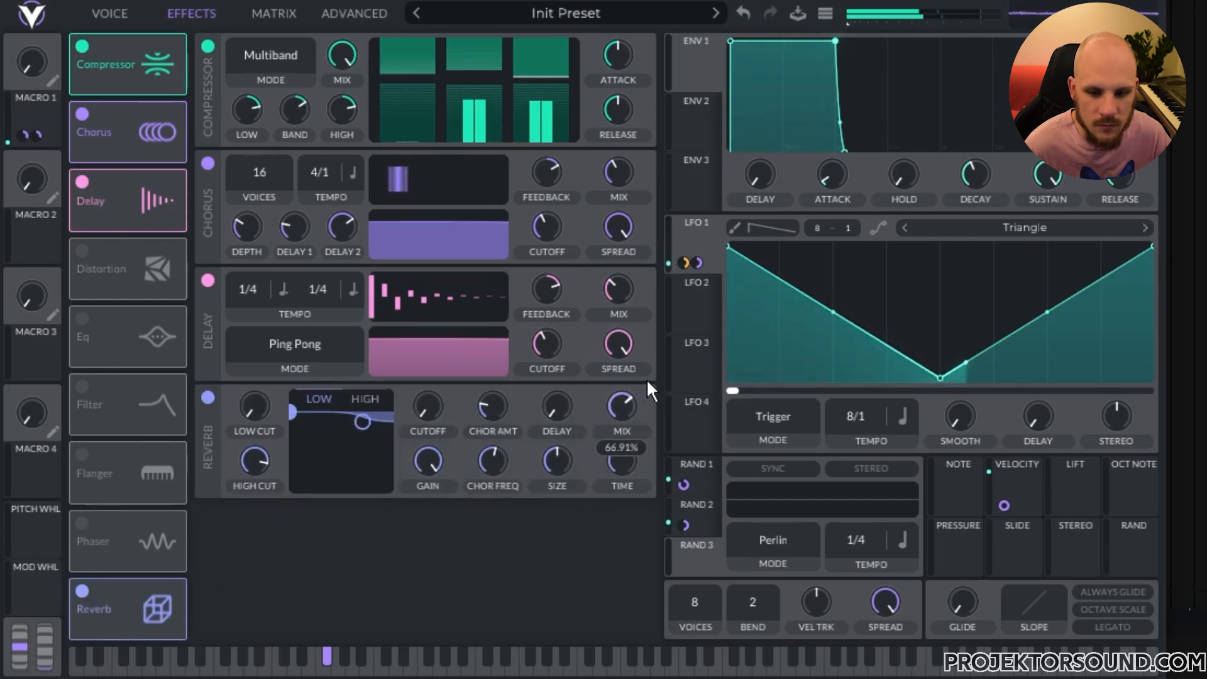
left_click(83, 320)
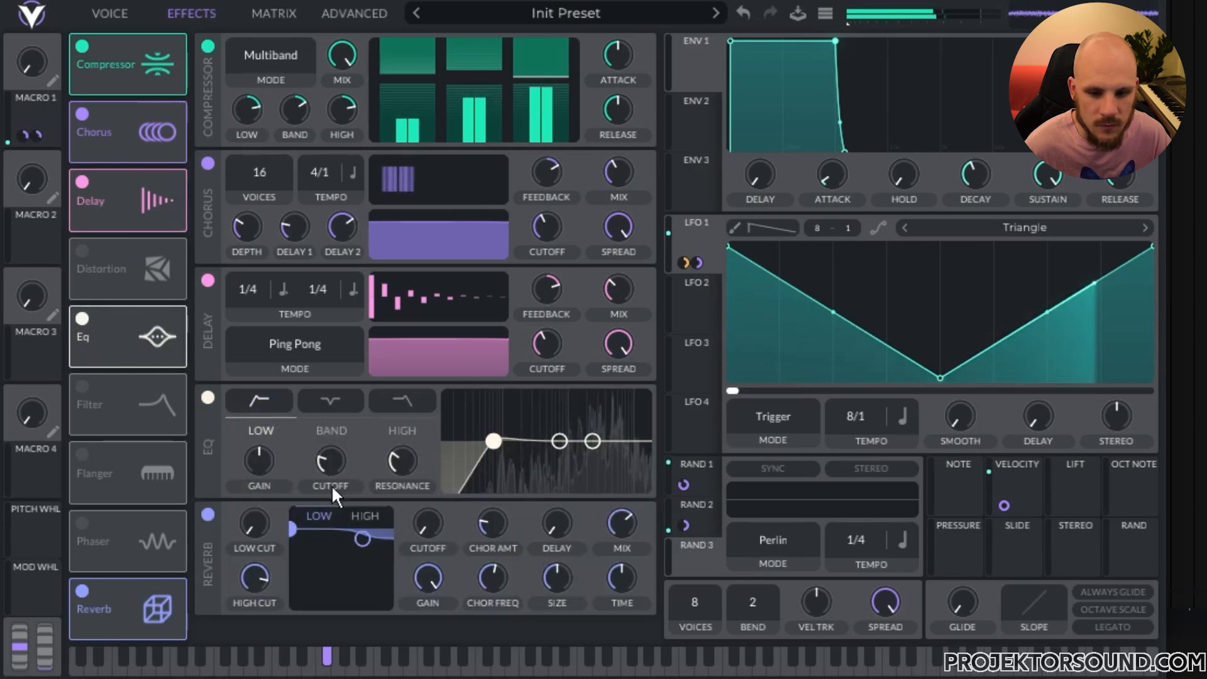
left_click_drag(493, 441, 529, 441)
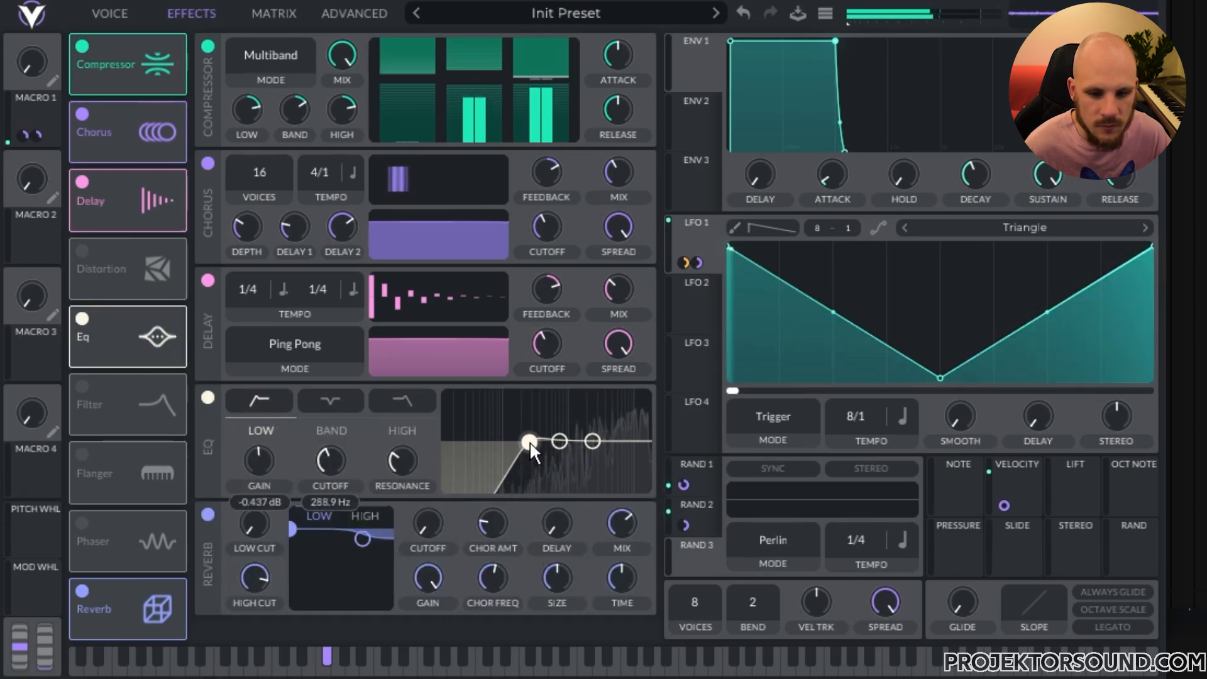
Step: Reorder the effects so that Delay, Reverb and EQ come last in the chain
left_click_drag(126, 324, 117, 610)
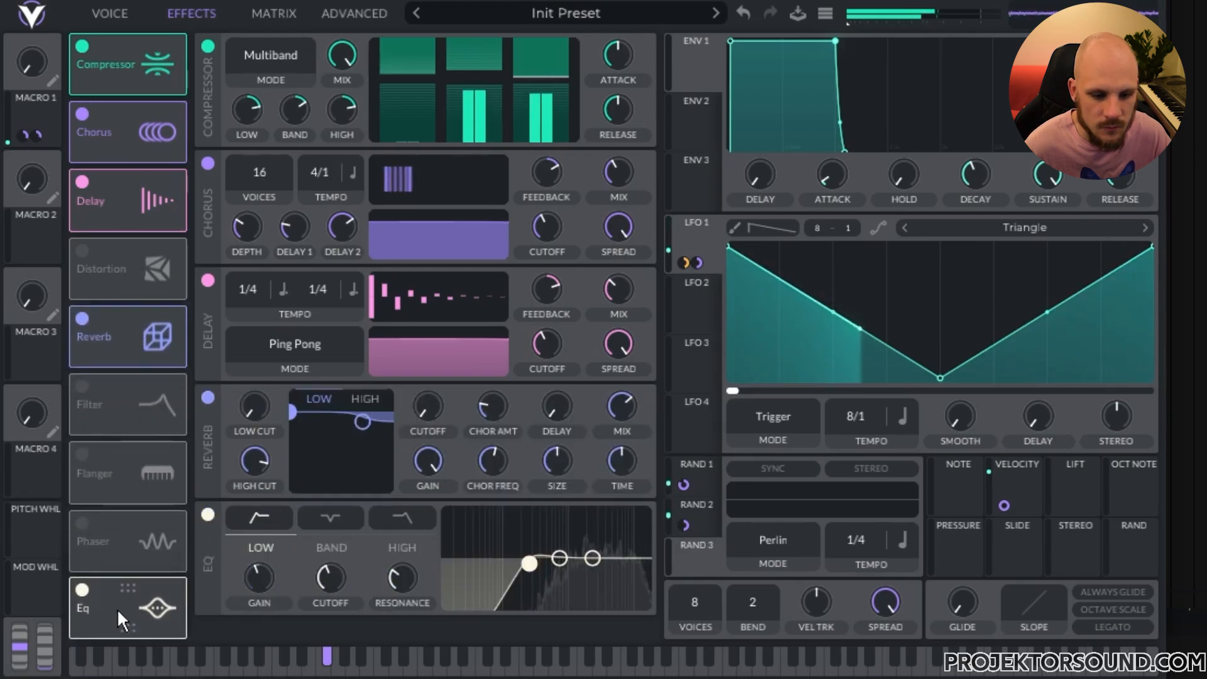
left_click_drag(132, 214, 144, 497)
left_click_drag(126, 270, 131, 532)
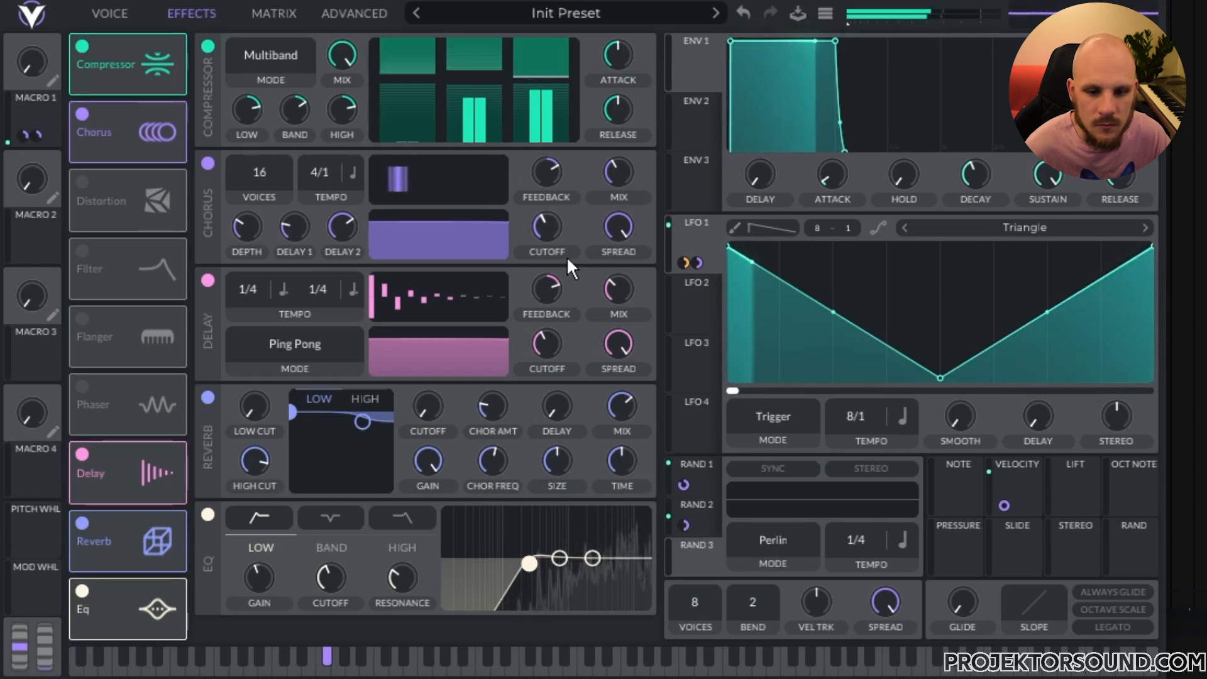
Step: Turn the chorus mix up to maximum and slightly raise the chorus feedback and depth
left_click_drag(612, 191, 643, 142)
left_click_drag(545, 179, 552, 172)
mouse_move(242, 232)
left_mouse_down()
mouse_move(255, 227)
mouse_move(247, 235)
left_mouse_up()
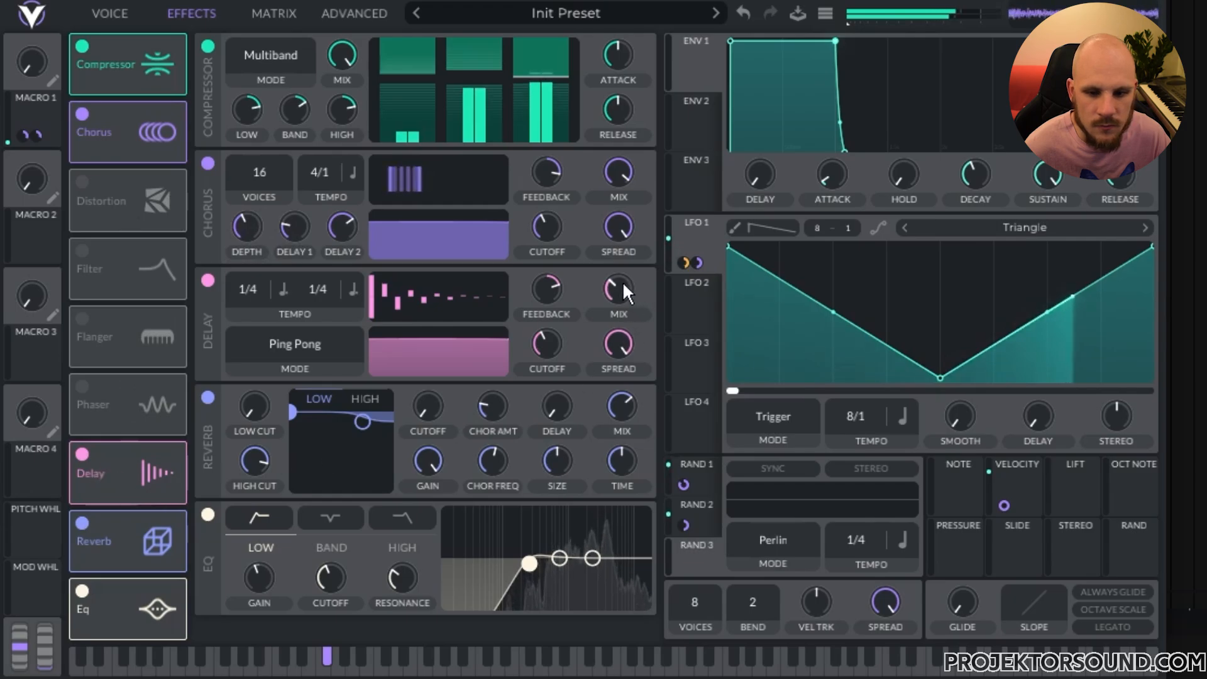
Step: Turn the delay mix down to zero and lower the reverb mix
left_click_drag(623, 281, 617, 309)
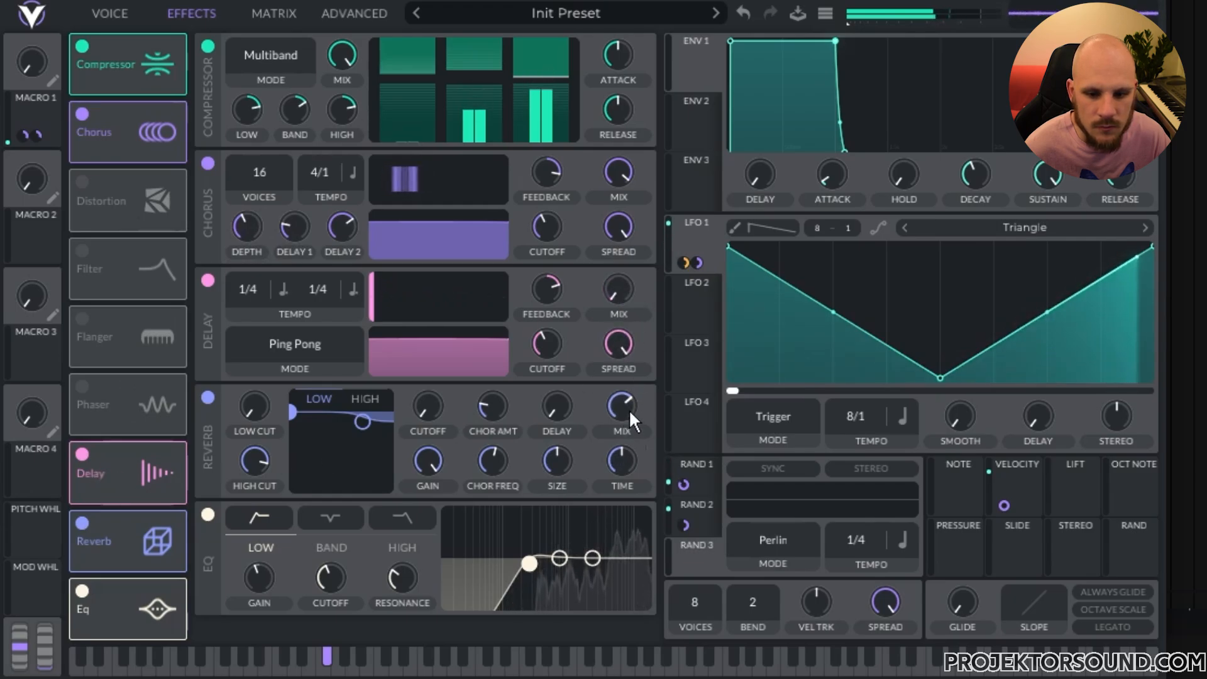
left_click_drag(629, 409, 603, 527)
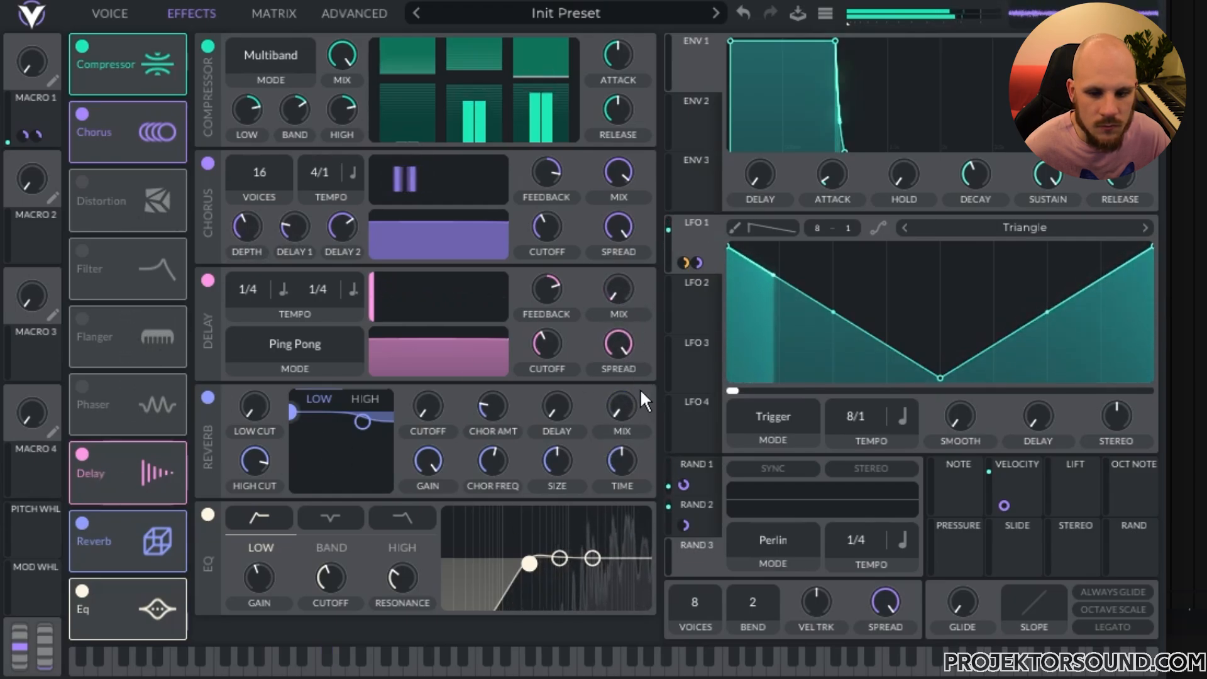
mouse_move(622, 405)
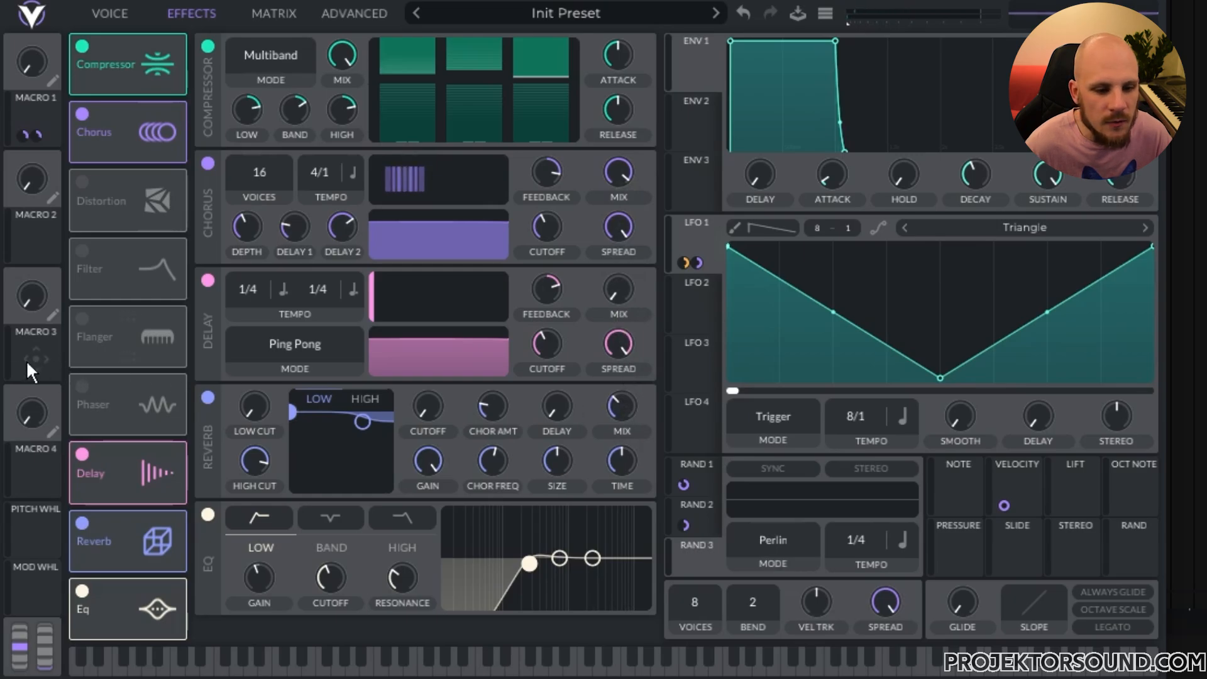
Step: Assign Macro 4 to the reverb's mix and time, with the base reverb time lowered to about 0.39 seconds
left_click_drag(35, 462, 623, 465)
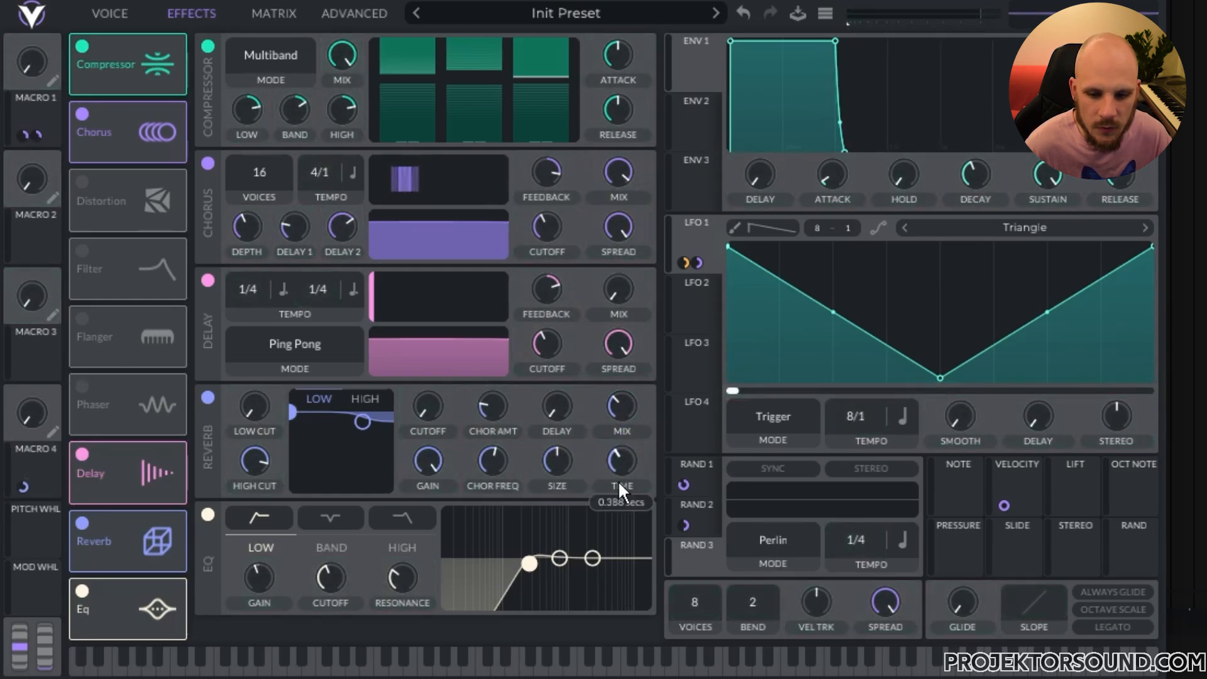
left_click_drag(34, 471, 622, 526)
left_click_drag(622, 452, 622, 472)
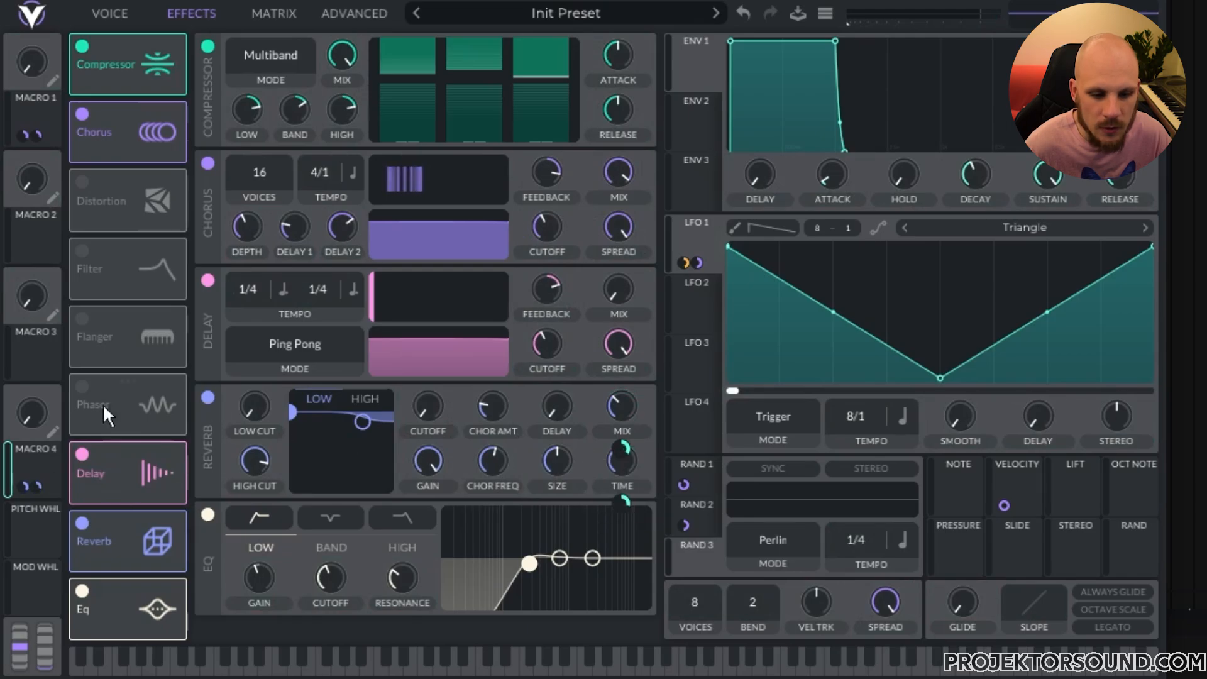
Step: Assign Macro 4 to the delay's mix at about 0.406 and to its feedback at about 0.360
left_click_drag(34, 471, 618, 290)
left_click_drag(618, 332, 618, 345)
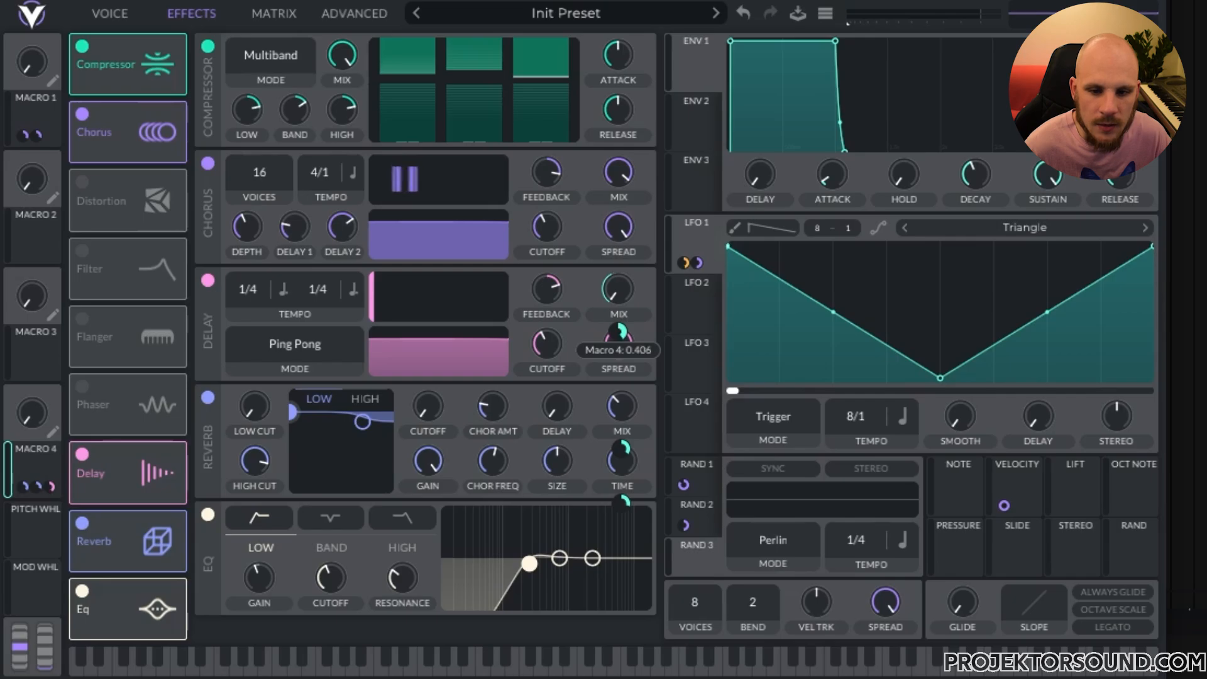
left_click_drag(34, 470, 548, 292)
left_click_drag(547, 331, 548, 335)
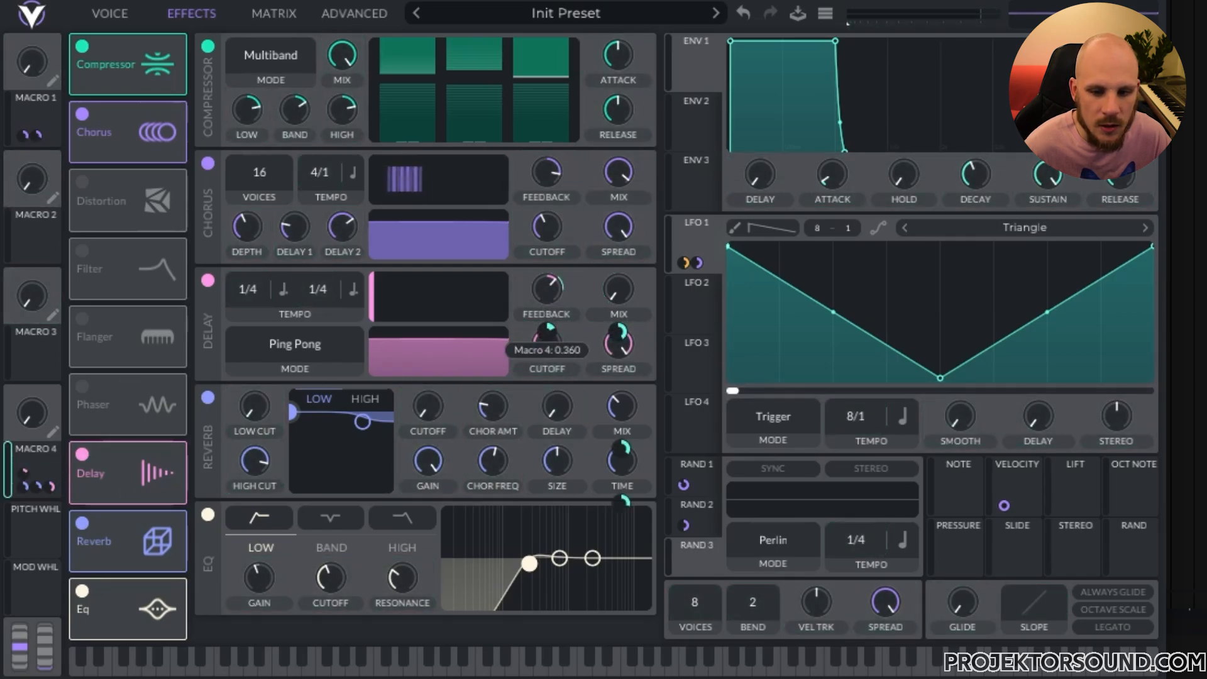
Step: Rename Macro 4 as Ambience and audition the macro, returning it to zero
left_click(53, 432)
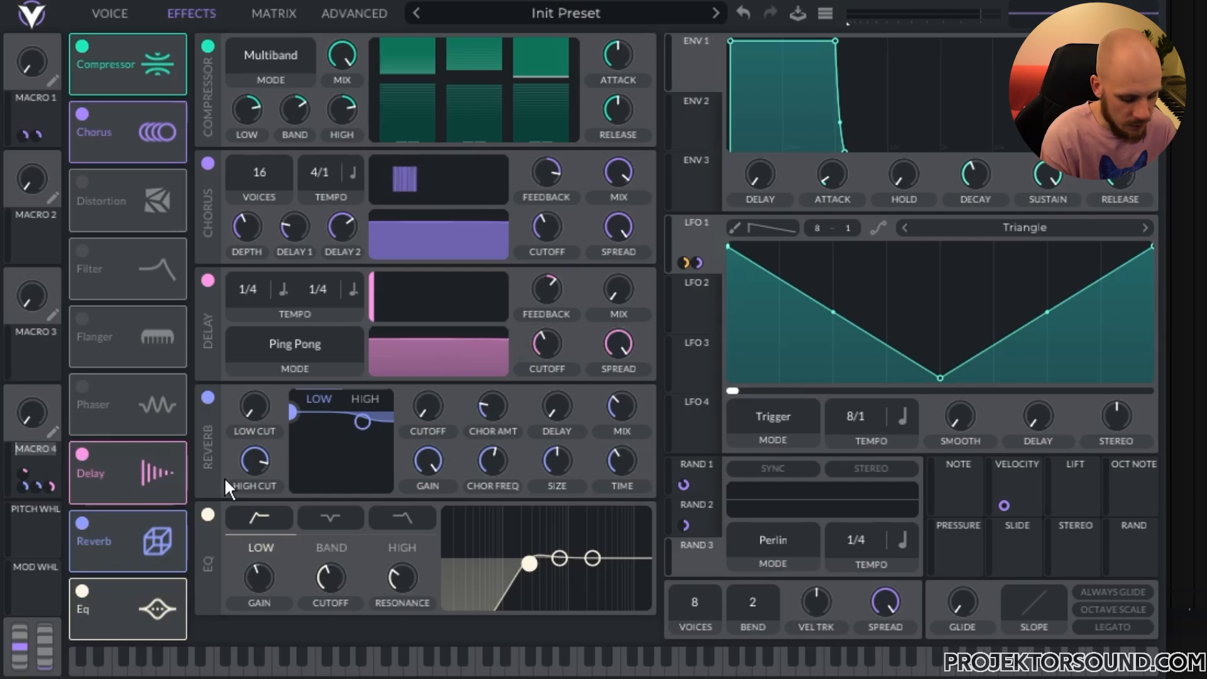
type("Ambience")
key("Return")
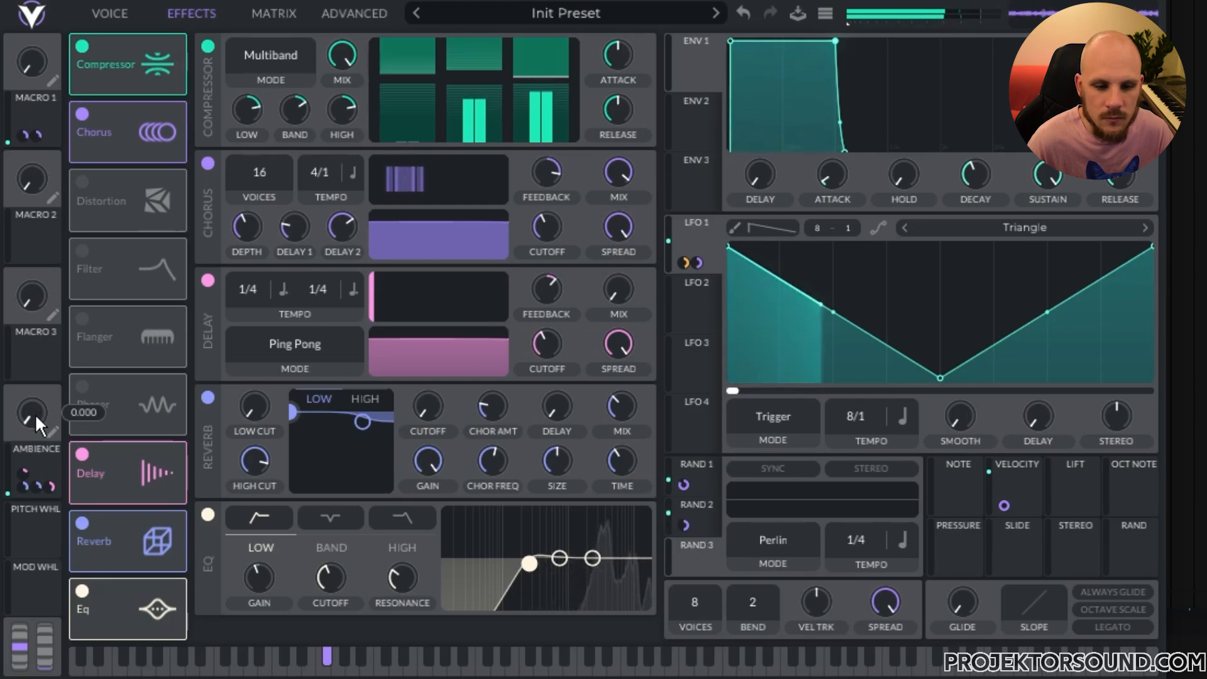
left_click_drag(36, 414, 93, 278)
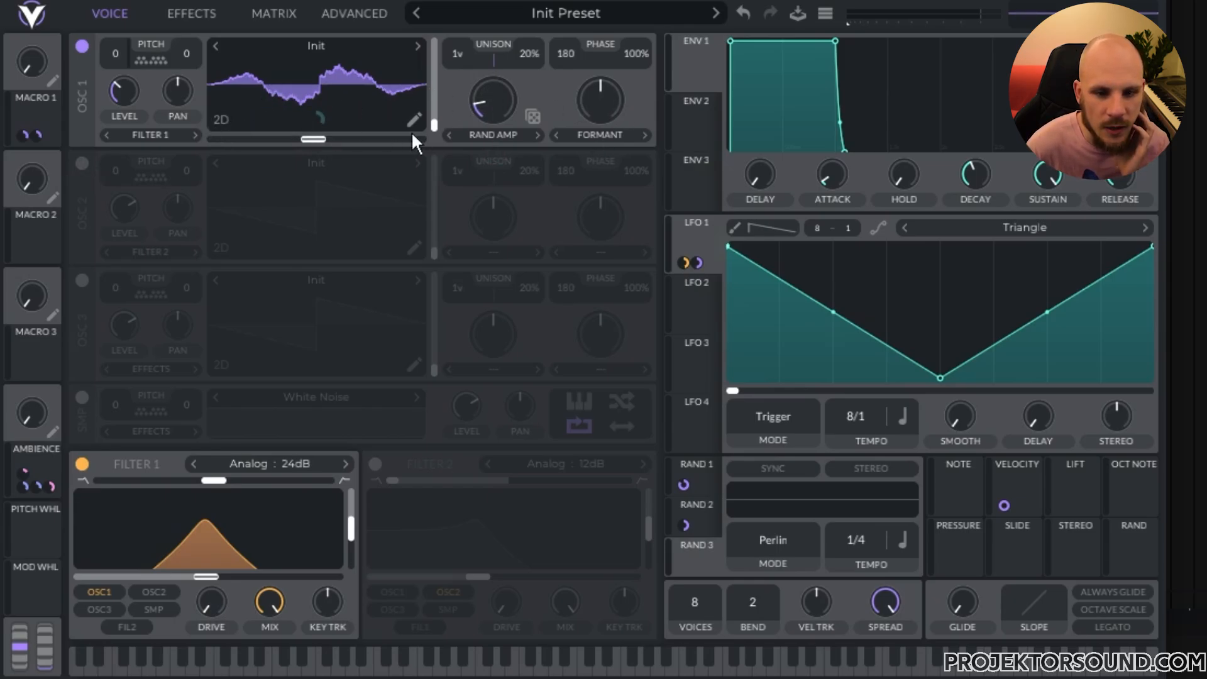
Step: Enable oscillator 2 with the Rand Amp spectral type modulated by Rand 1, and set its amount to 14.8456
left_click(82, 163)
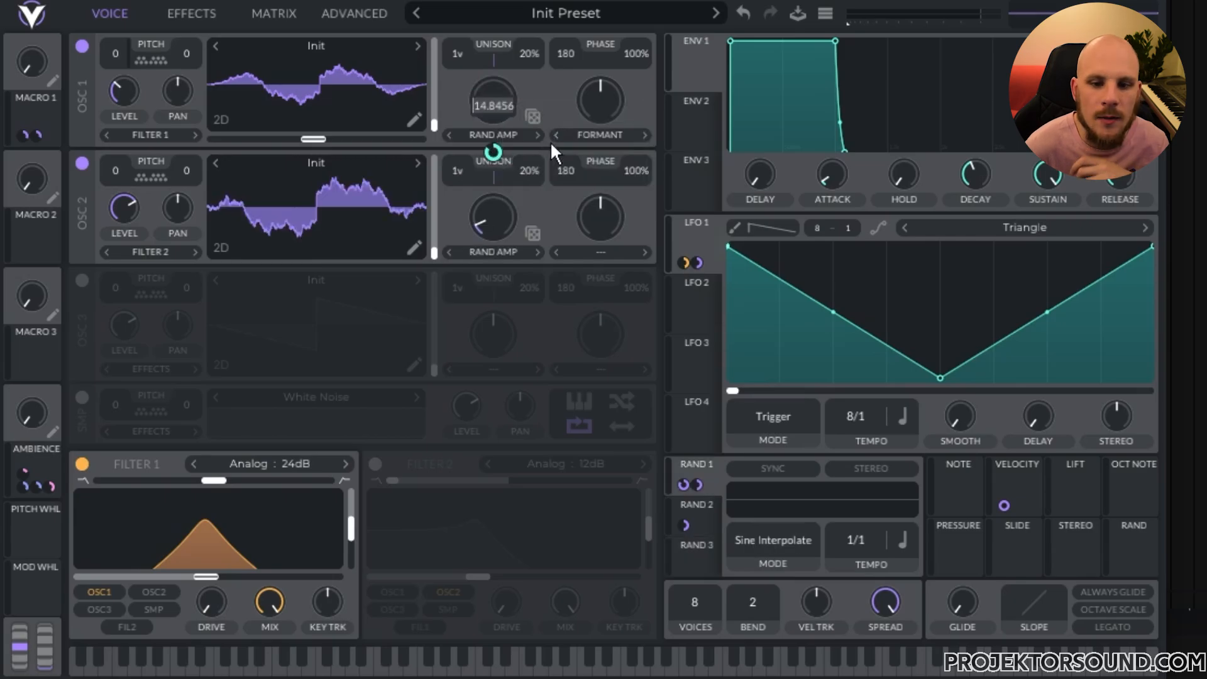
right_click(497, 216)
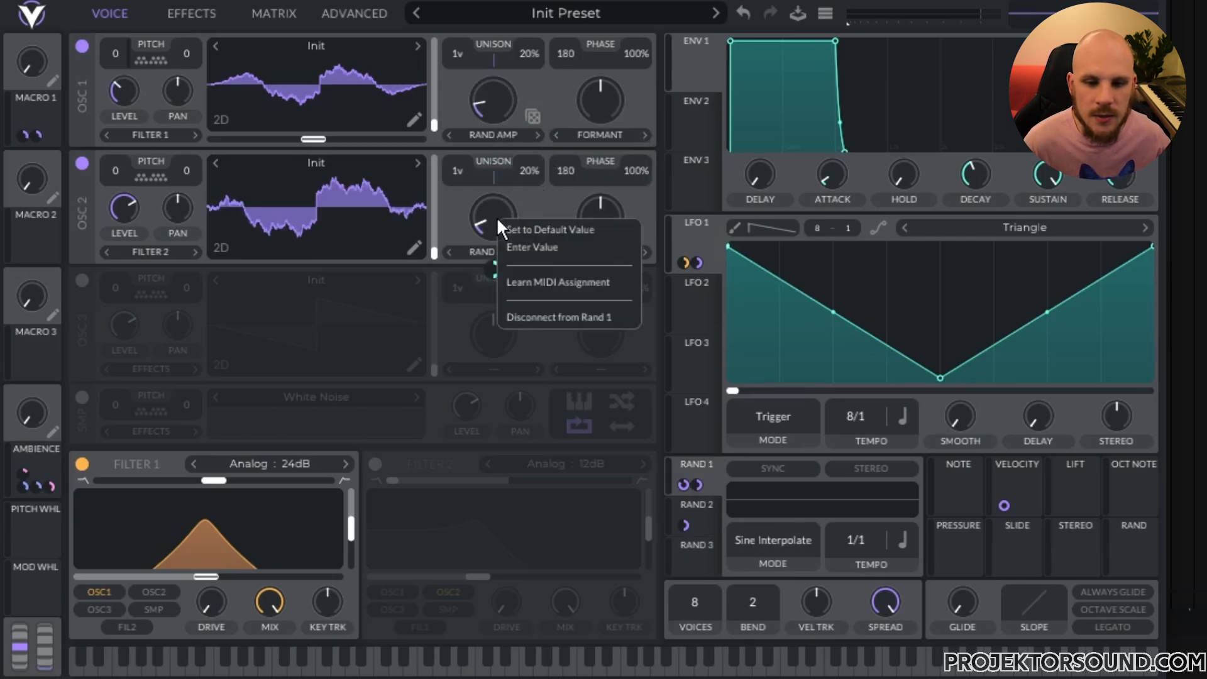
left_click(549, 248)
type("14.8456")
key("Return")
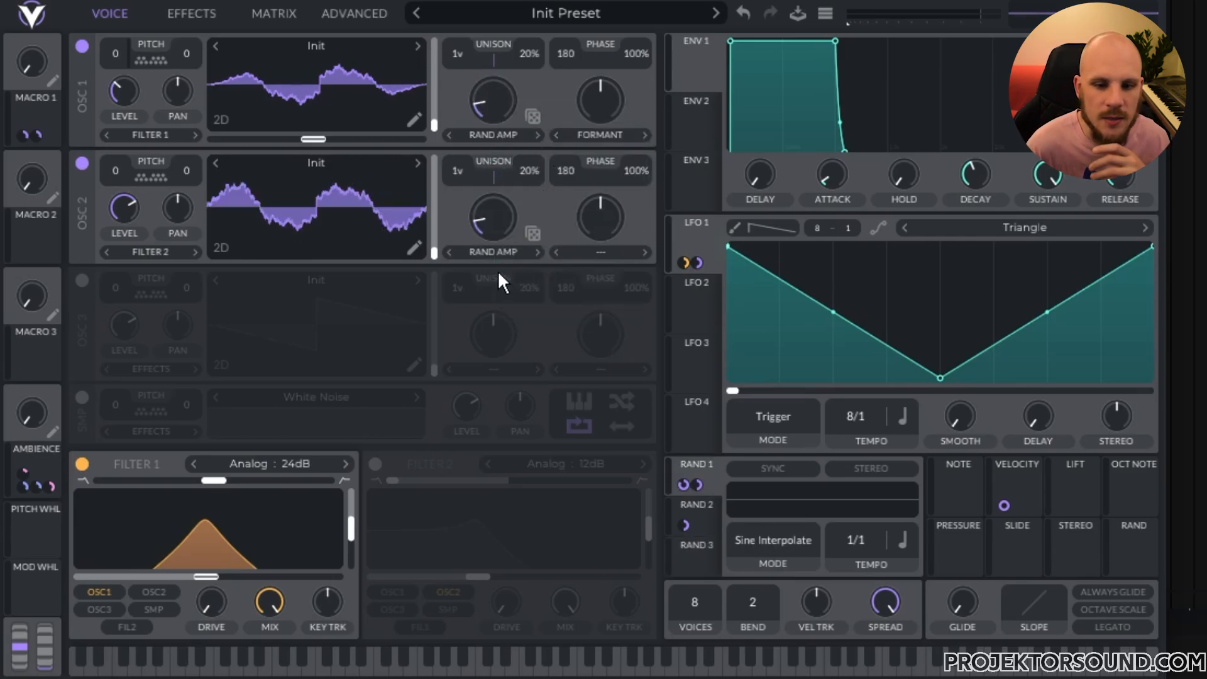
Step: Set the Rand 1 modulation amount on oscillator 2's Rand Amp to 0.851544, copied from oscillator 1's
right_click(493, 151)
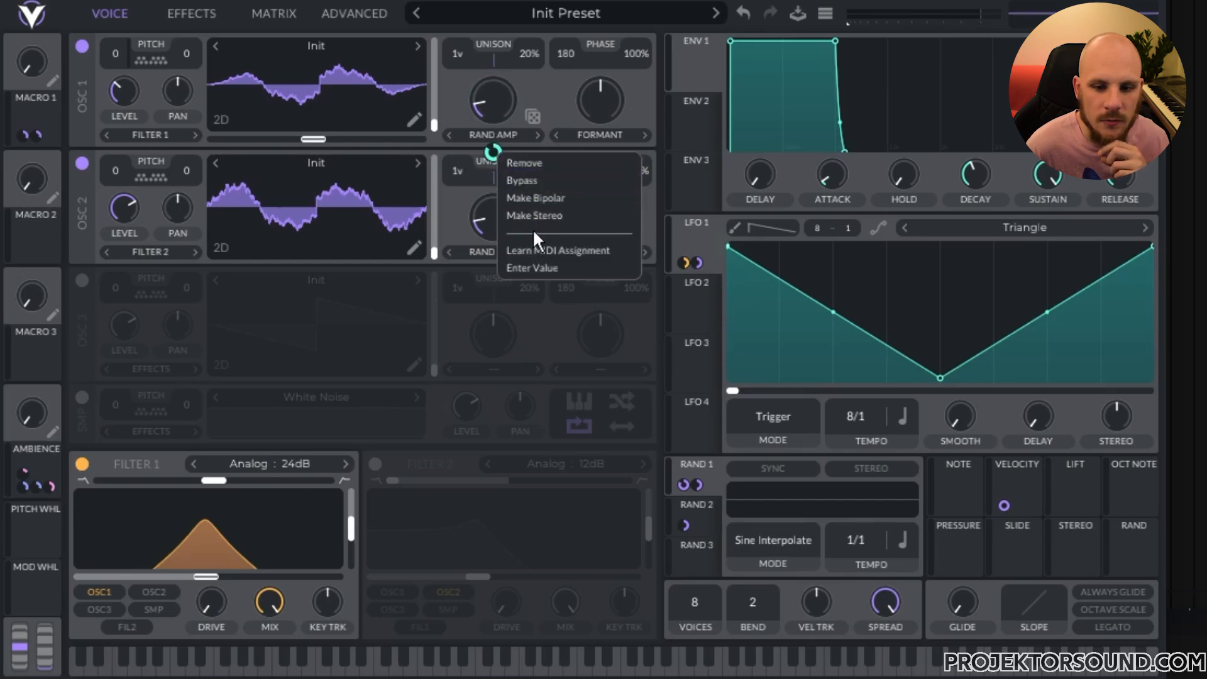
left_click(545, 268)
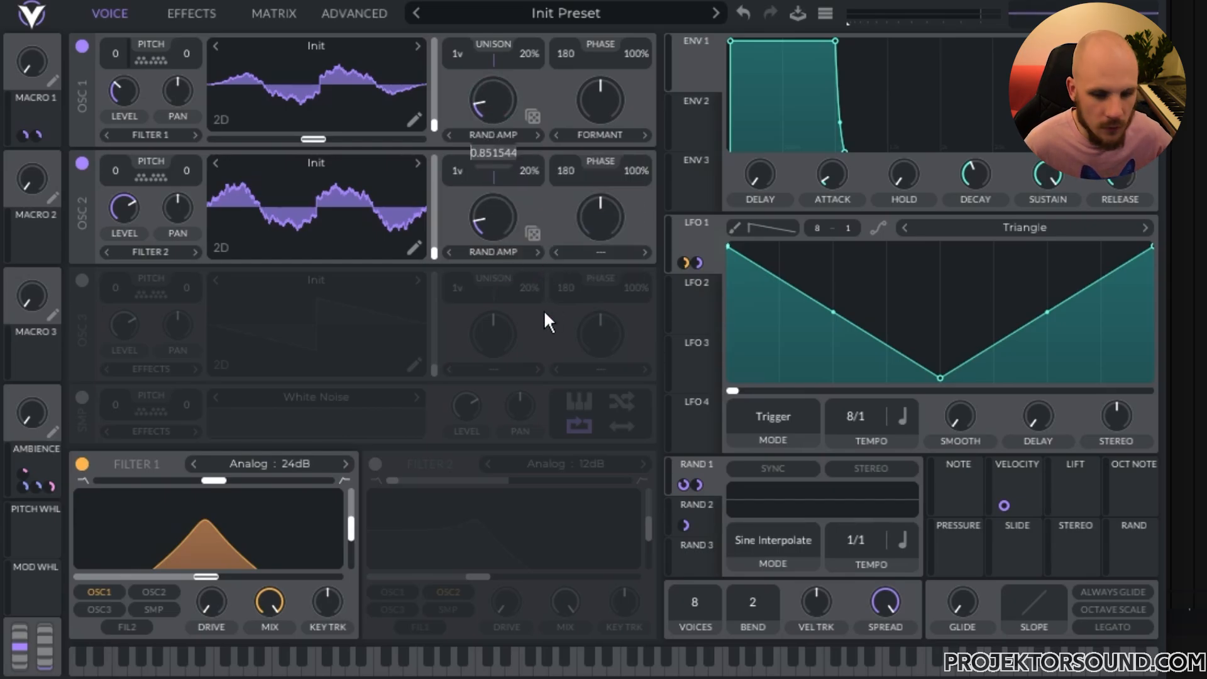
left_click(493, 286)
right_click(494, 268)
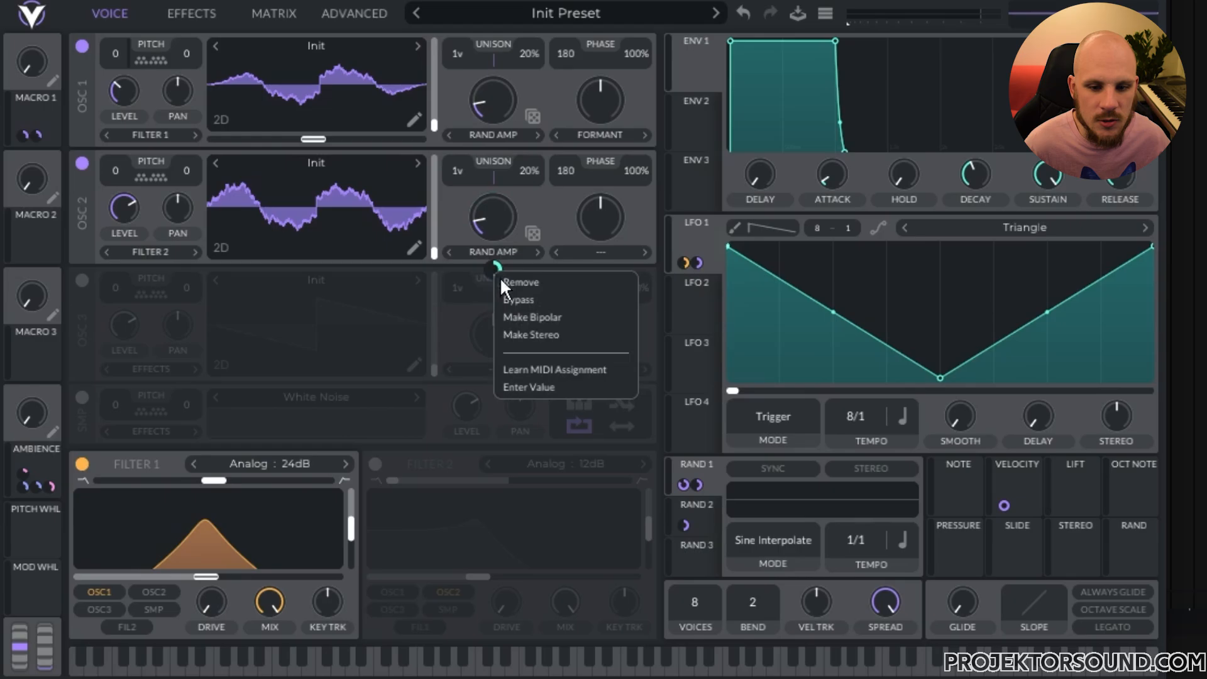
left_click(535, 386)
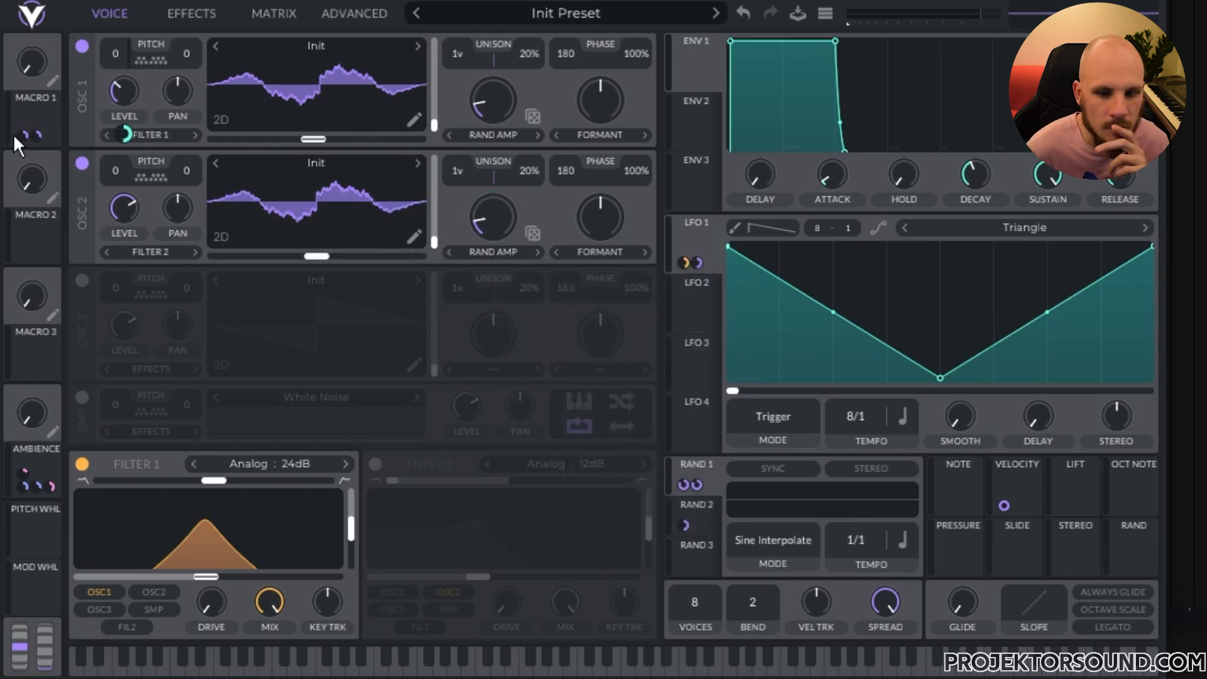
Step: Assign Macro 1 to oscillator 2's Formant amount and distortion phase, copying the modulation amounts from oscillator 1
left_click_drag(16, 133, 600, 101)
right_click(604, 151)
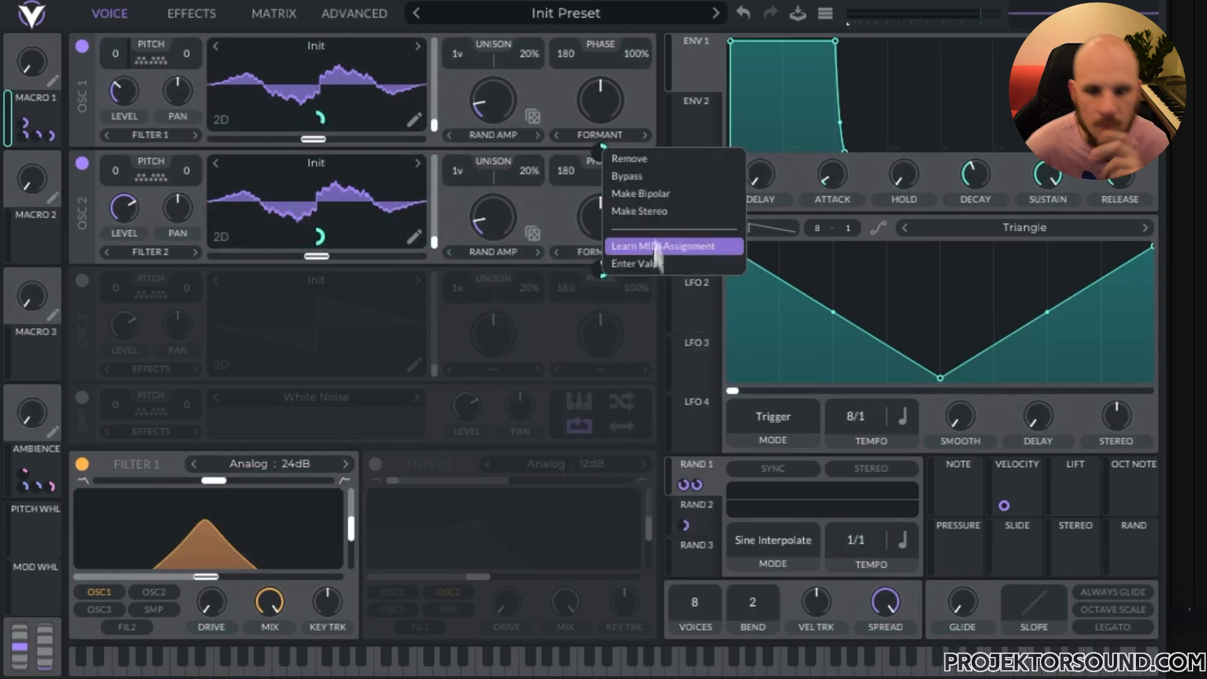
left_click(648, 263)
right_click(604, 268)
left_click(648, 380)
right_click(320, 118)
left_click(371, 232)
right_click(320, 235)
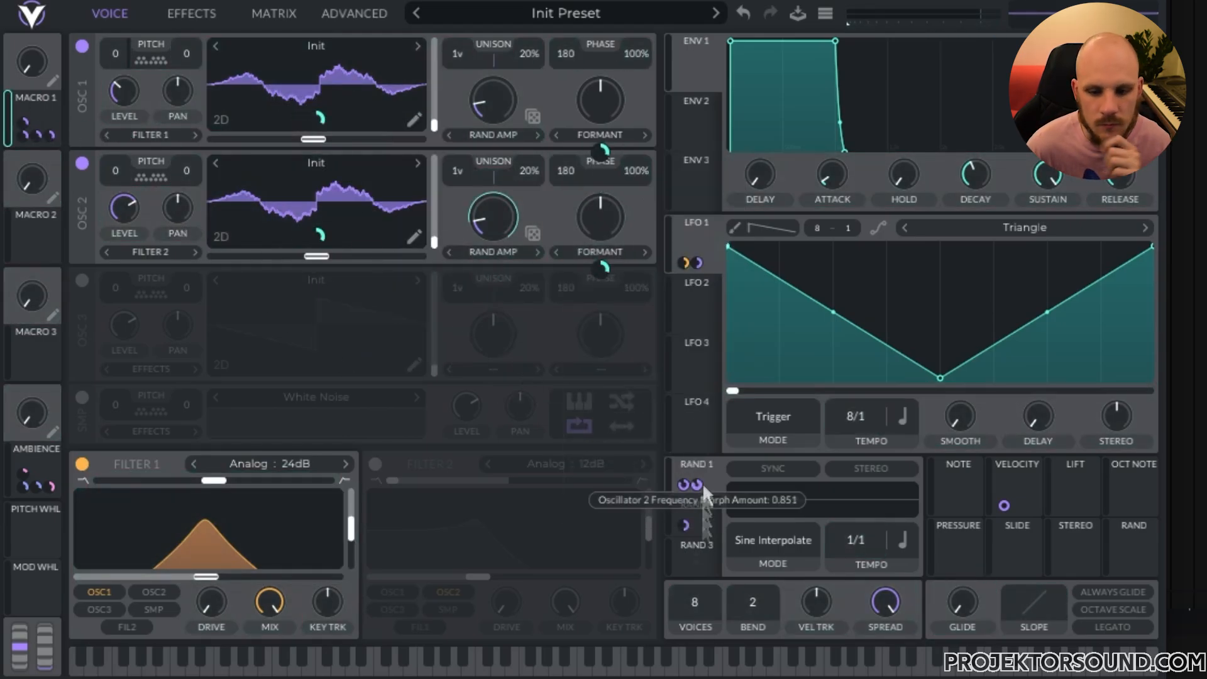
Step: Set the Rand 3 modulator's mode to Sine Interpolate
left_click(695, 563)
left_click(779, 540)
left_click(792, 600)
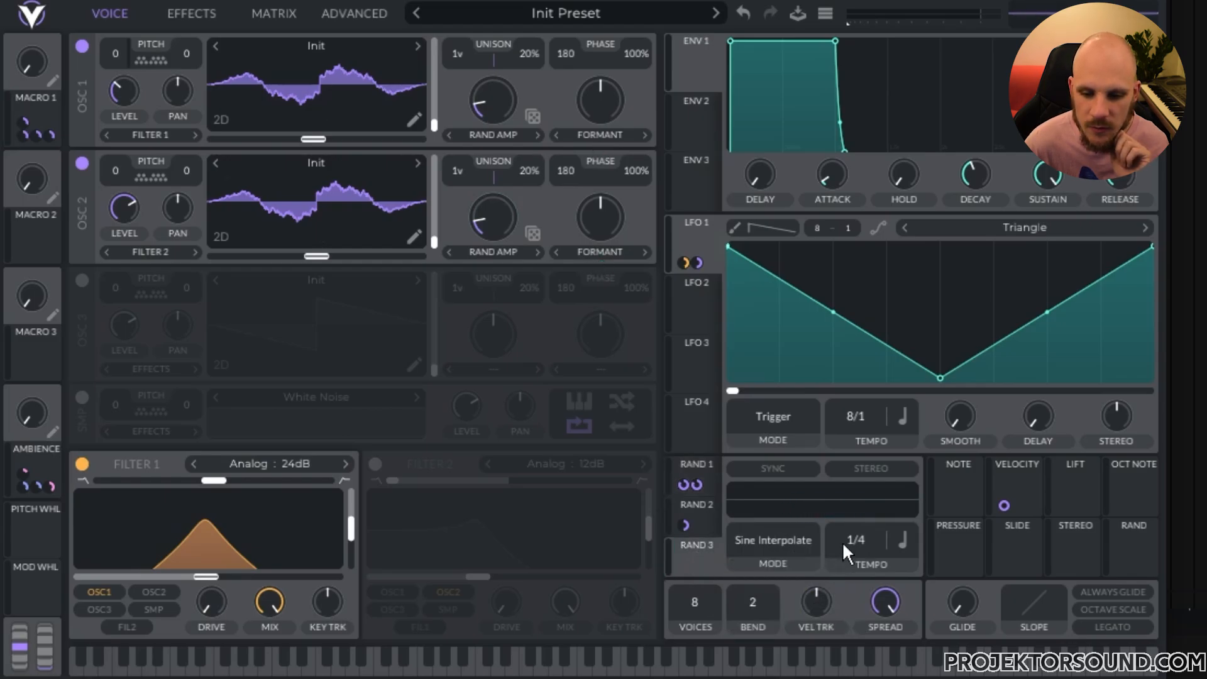
left_click(698, 472)
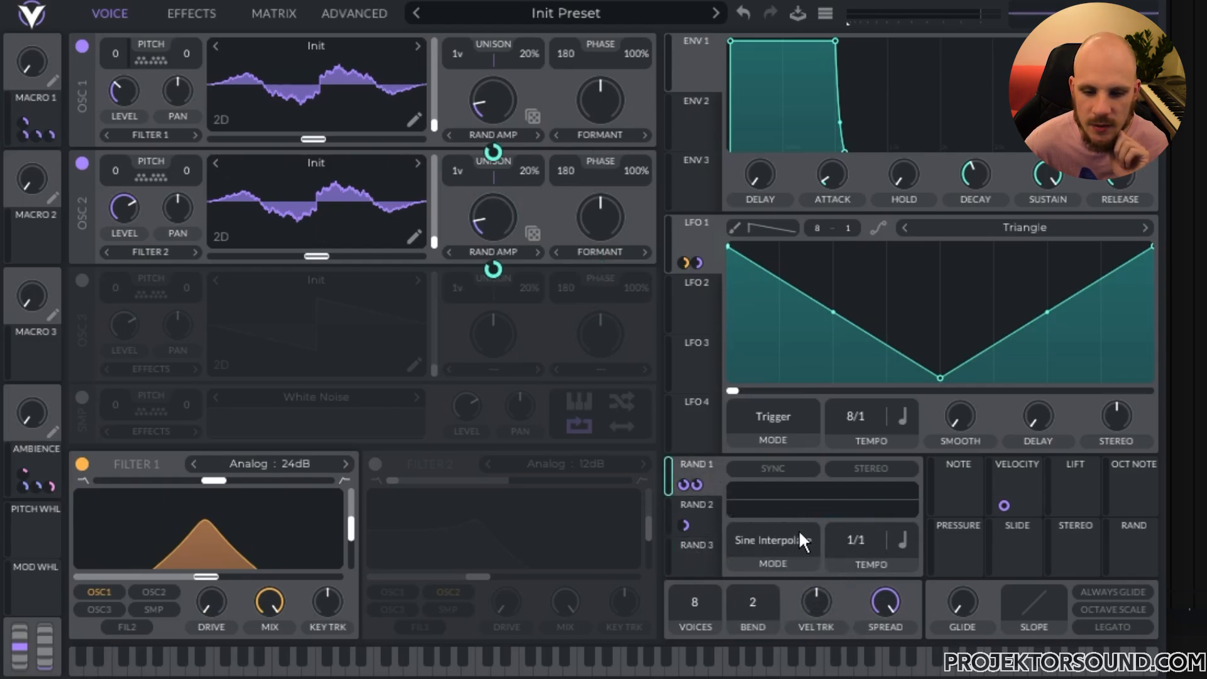
Step: Change the modulation source of oscillator 2's spectral morph amount to Rand 3
left_click(270, 13)
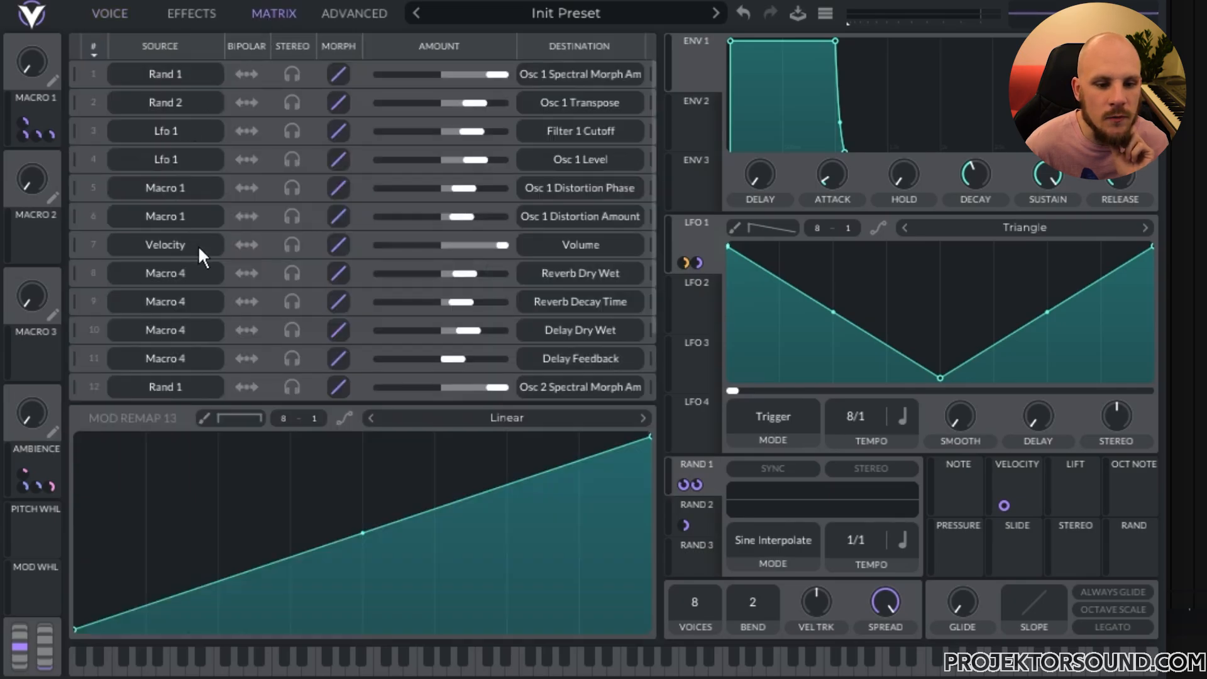
scroll(182, 283, "down", 2)
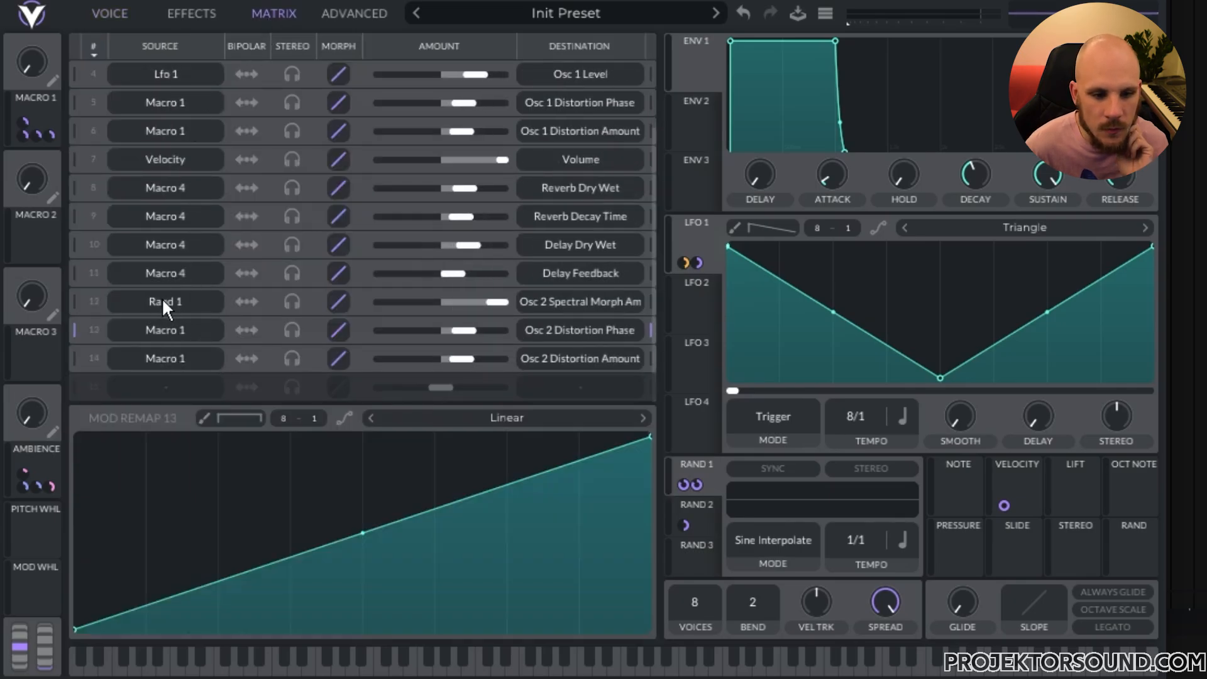
left_click(161, 298)
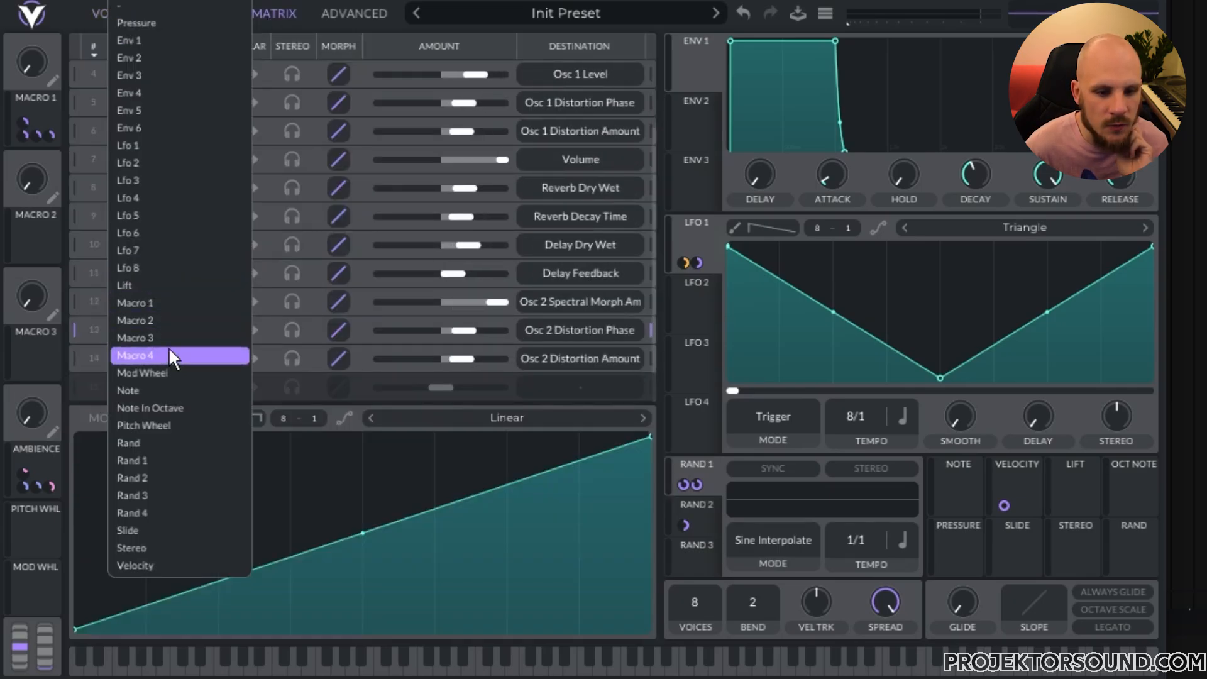
left_click(161, 495)
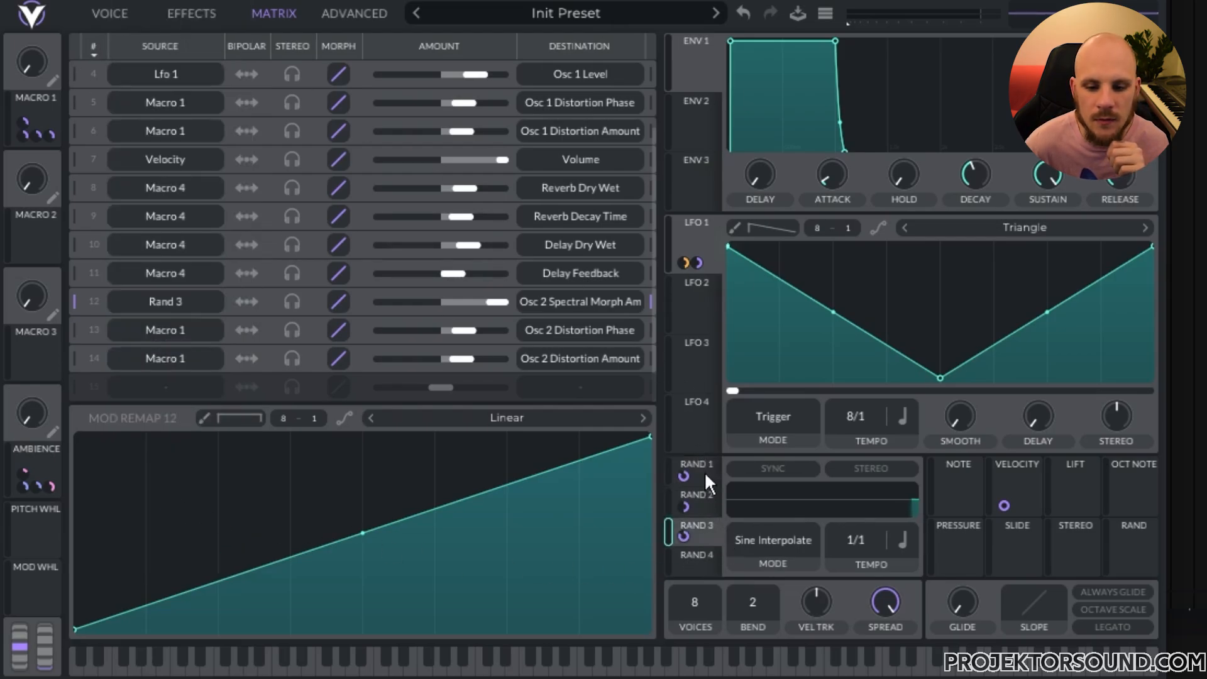
Step: Set oscillators 1 and 2 to 8 unison voices each with 5% detune
left_click(179, 13)
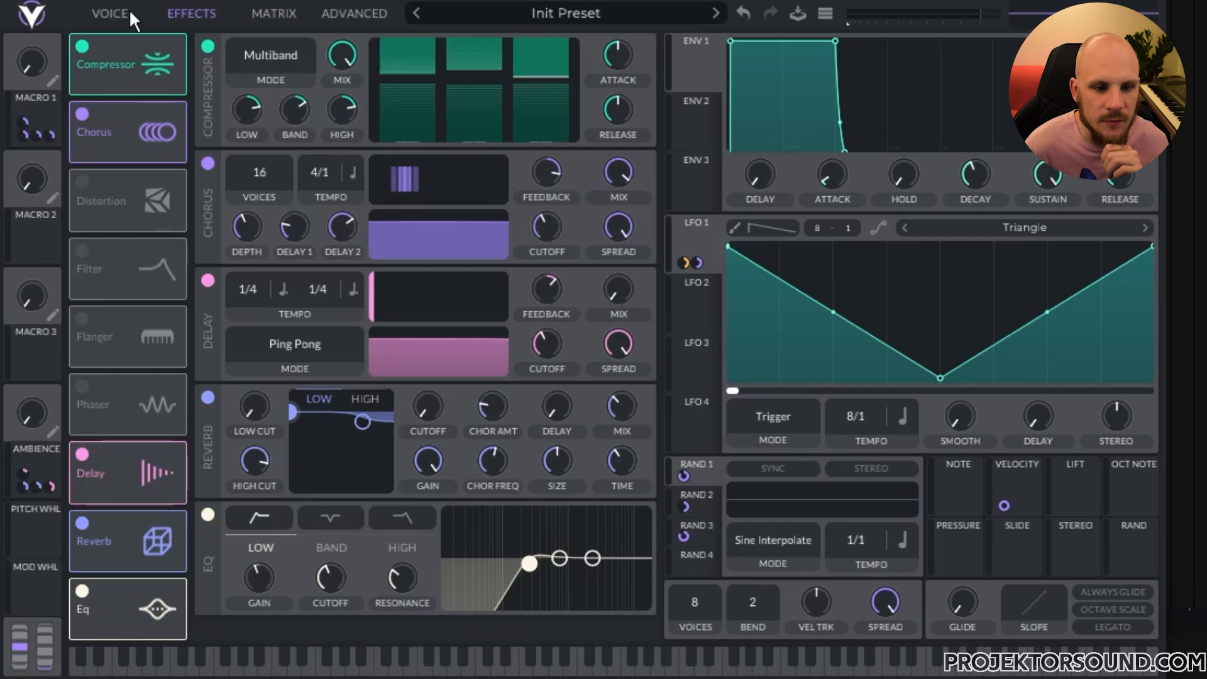
left_click(125, 11)
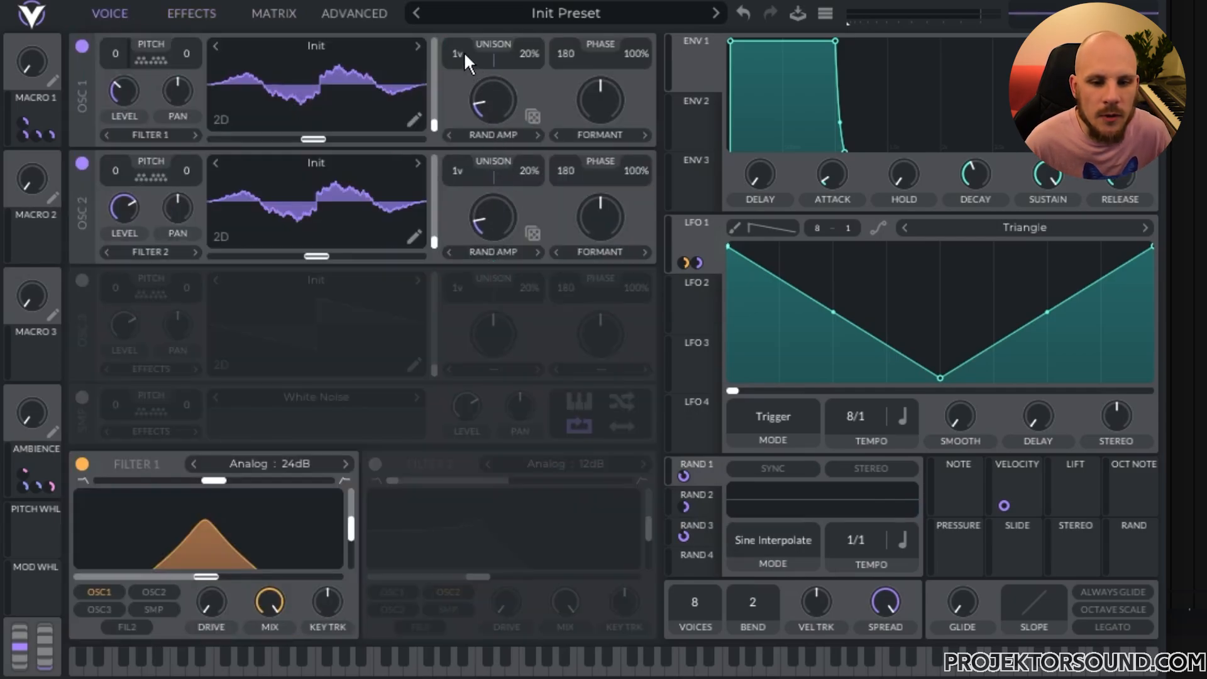
left_click_drag(461, 52, 484, 18)
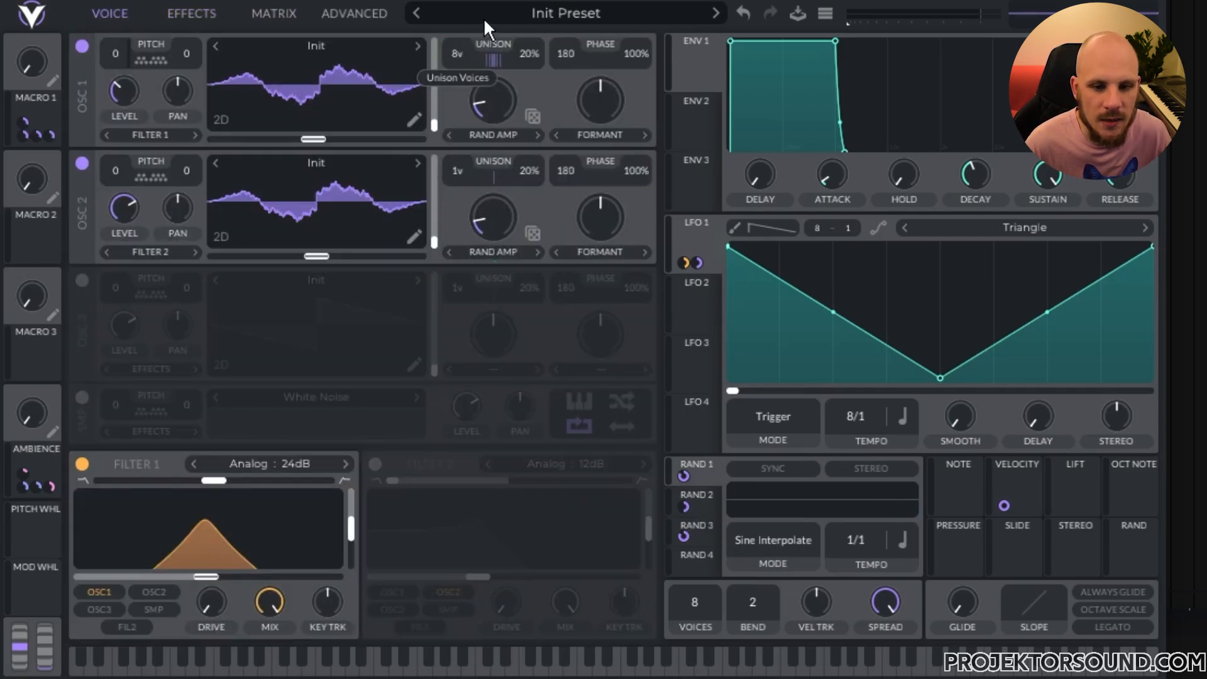
left_click_drag(458, 168, 485, 130)
left_click_drag(530, 61, 528, 70)
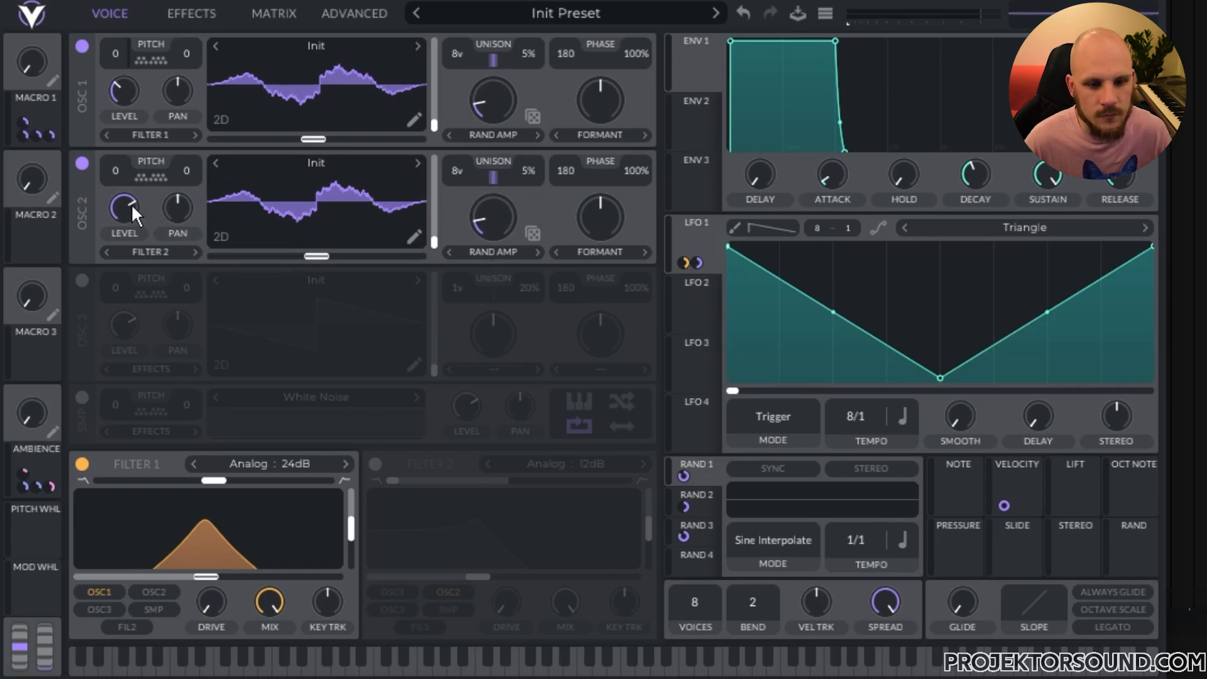
Step: Lower oscillator 2's level to 0.109959, copying the value from oscillator 1's level
left_click_drag(124, 208, 134, 258)
right_click(130, 88)
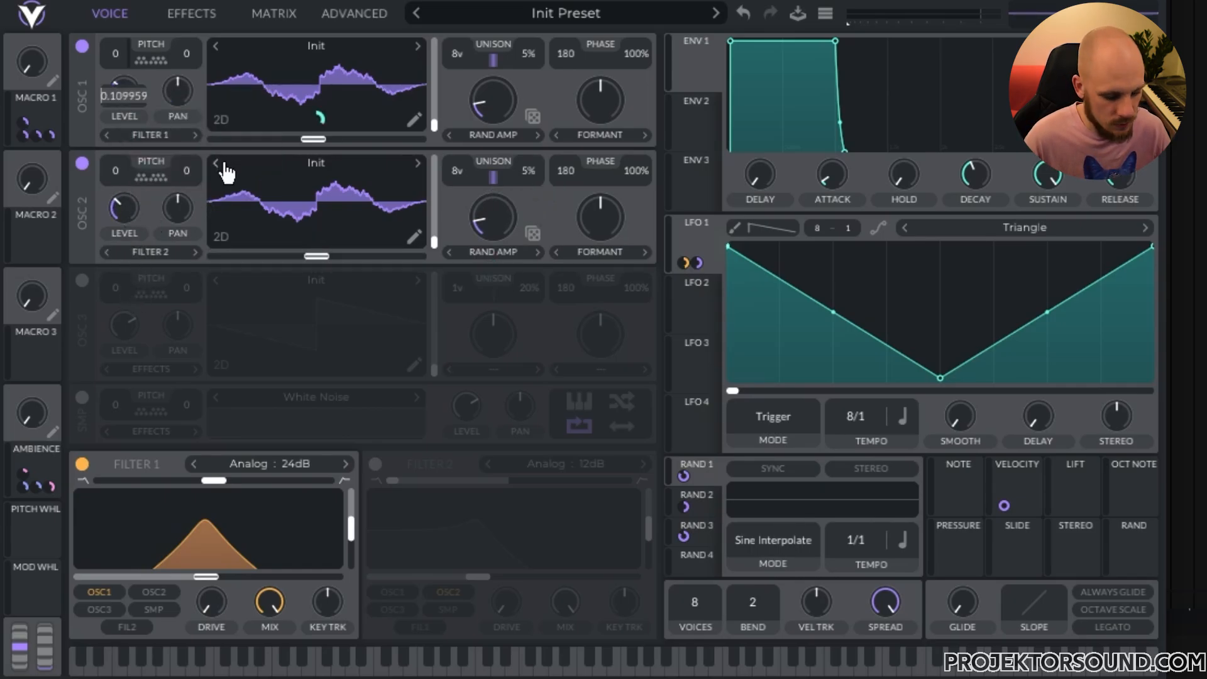
right_click(125, 205)
left_click(185, 235)
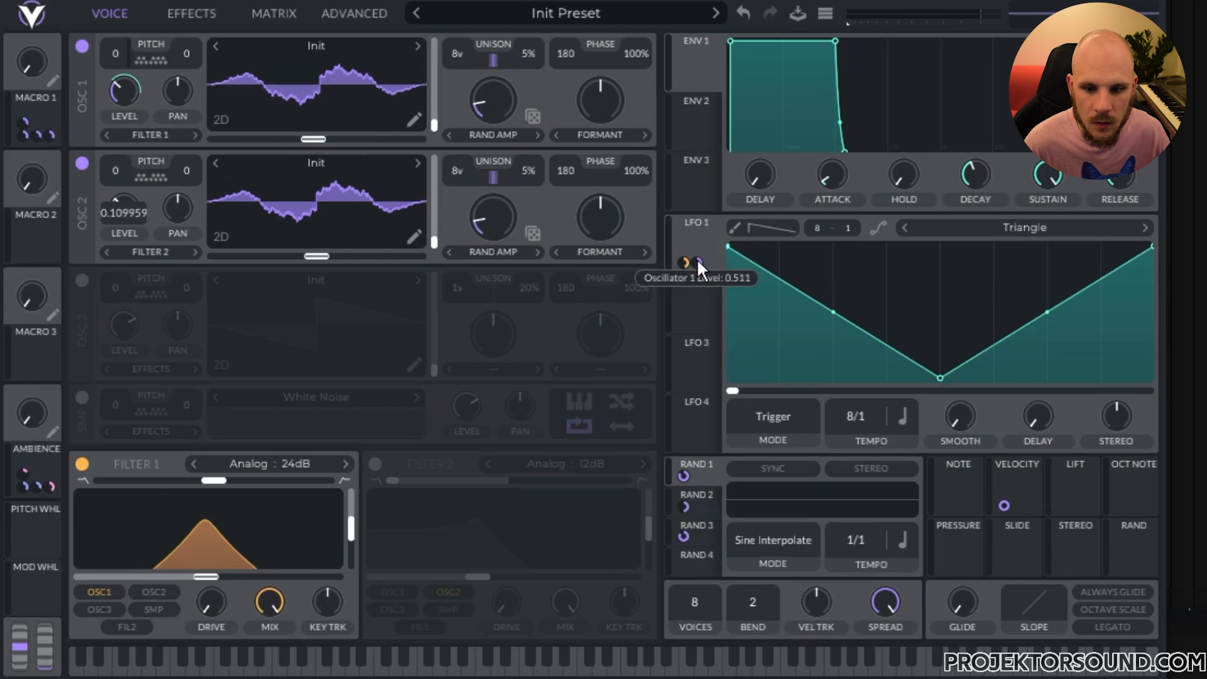
Step: Modulate oscillator 2's level with LFO 1 at about 0.511, copied from oscillator 1, and its transpose with Rand 2
left_click_drag(703, 232, 127, 211)
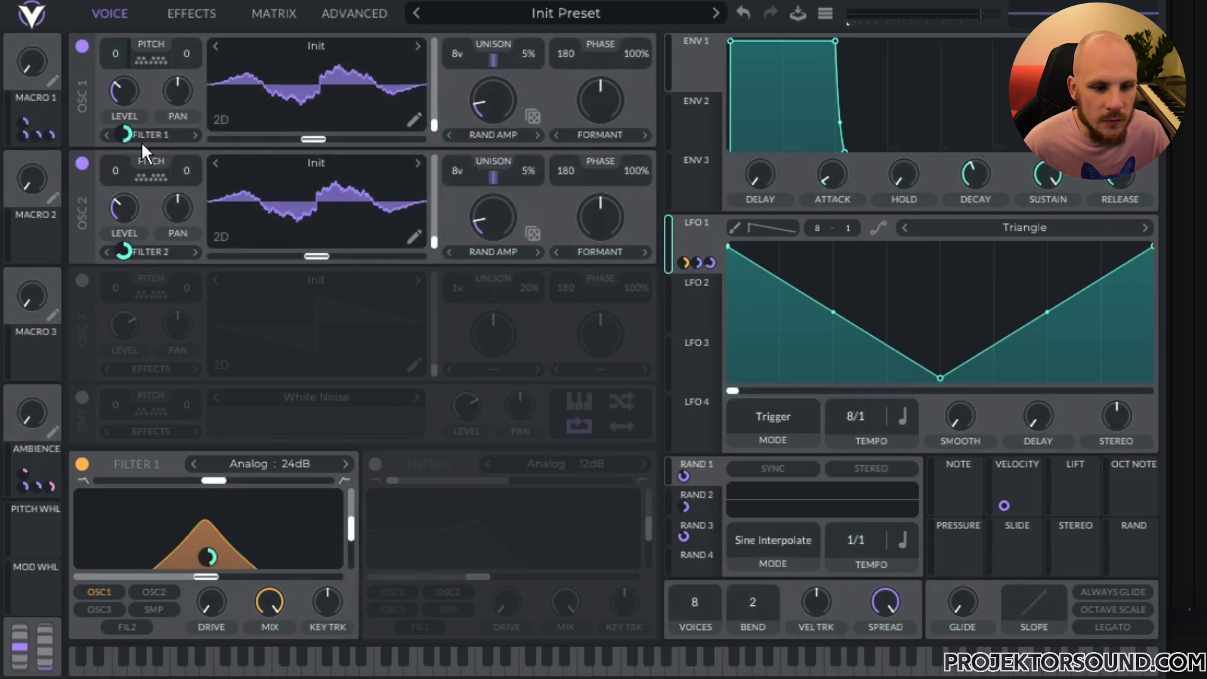
right_click(127, 134)
left_click(157, 243)
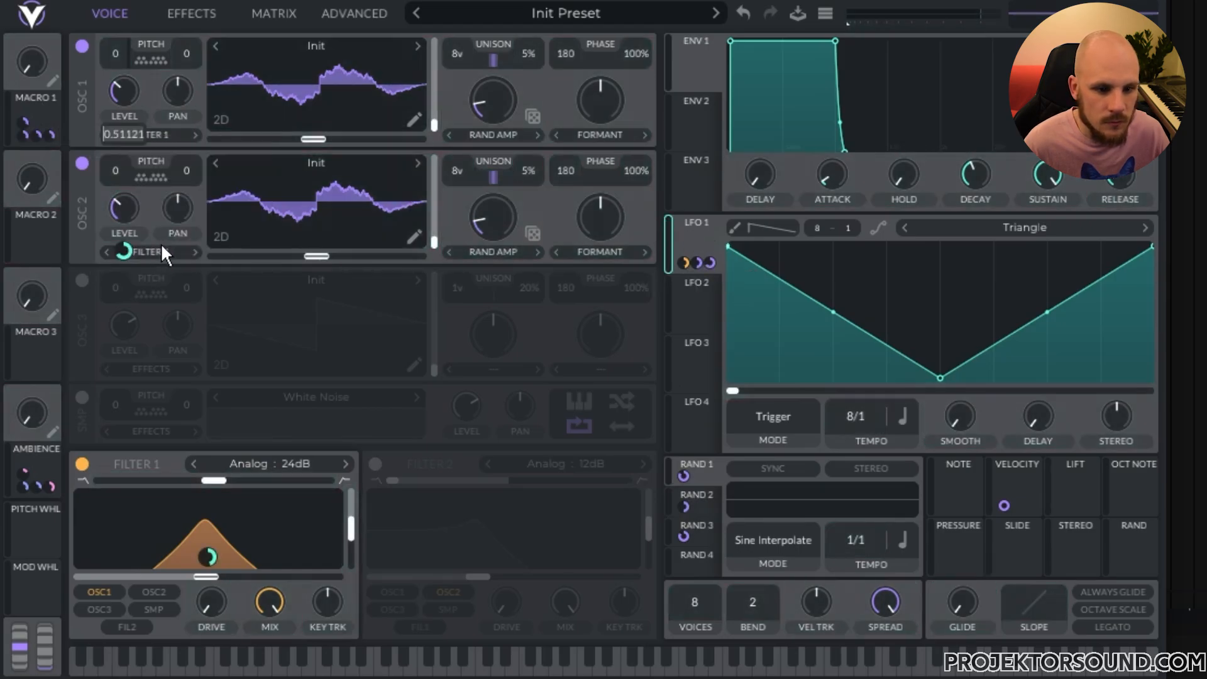
right_click(124, 252)
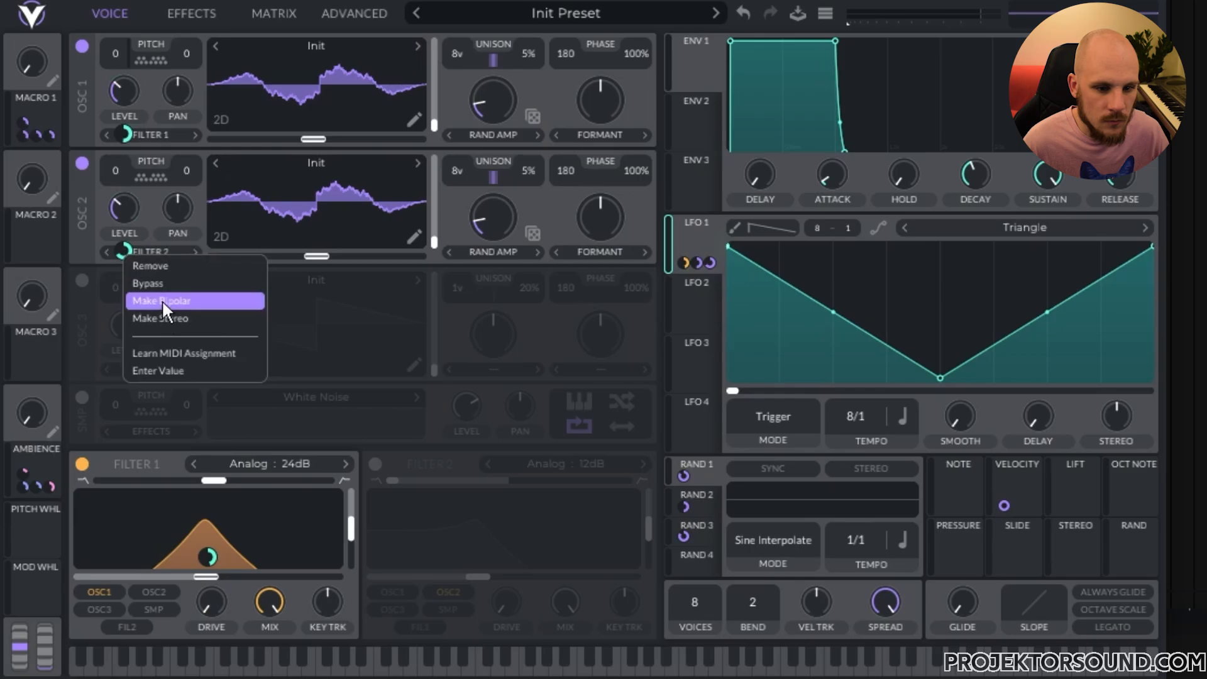
left_click(165, 370)
key("Return")
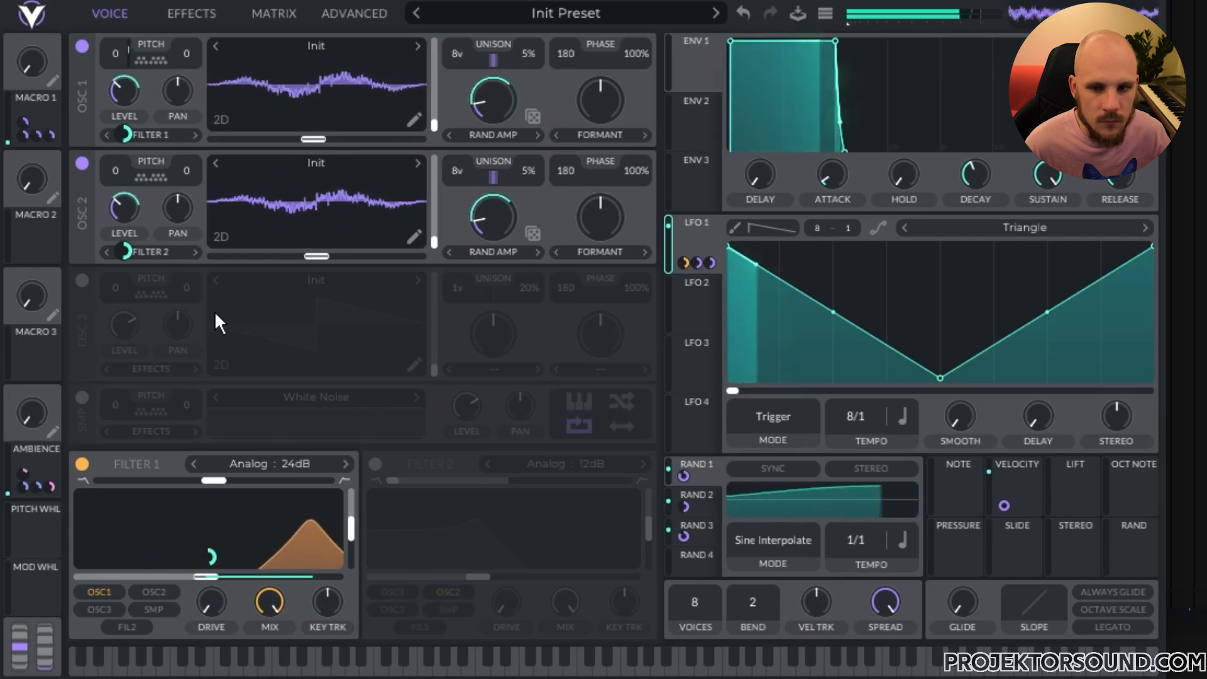
left_click(696, 495)
left_click_drag(685, 507, 112, 173)
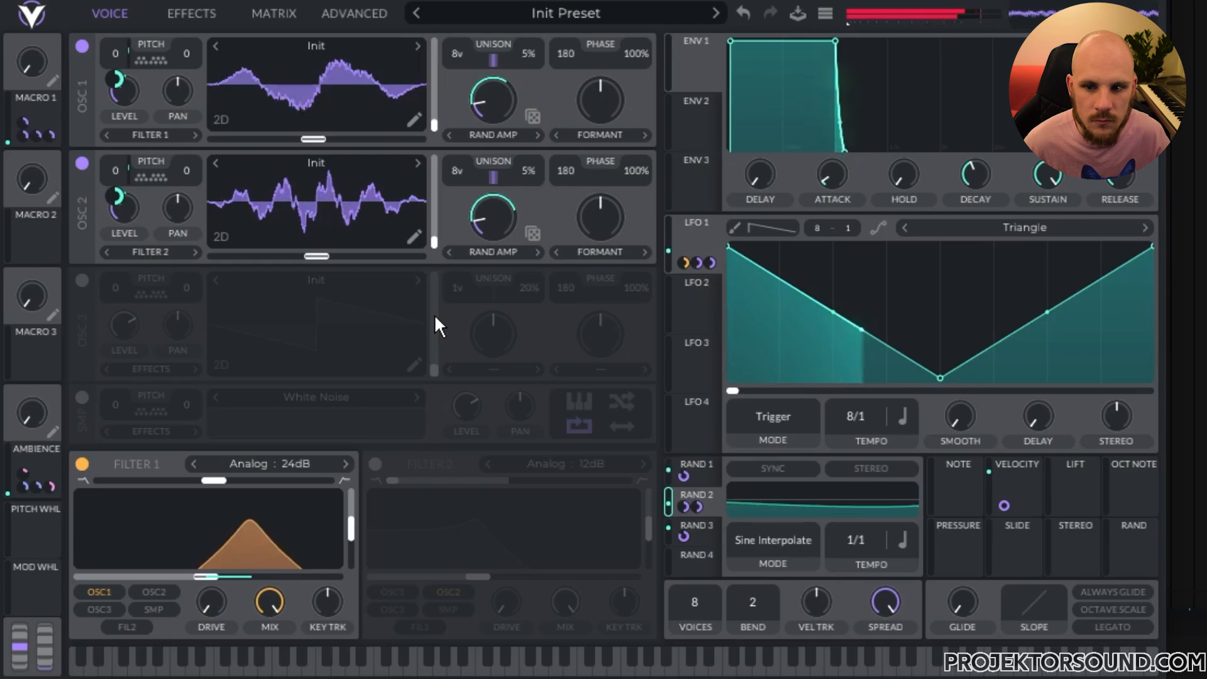
Step: Enable the Soft Clip distortion effect and set its drive to about -4.19 dB
left_click(192, 14)
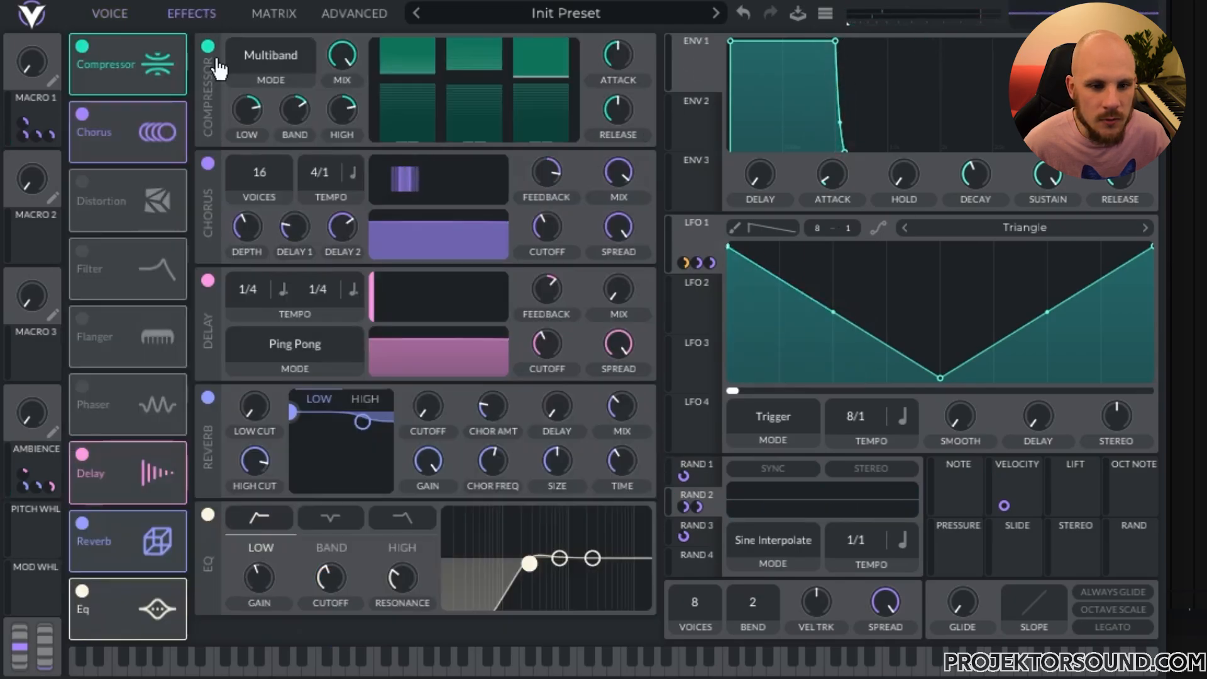
left_click(82, 183)
mouse_move(493, 293)
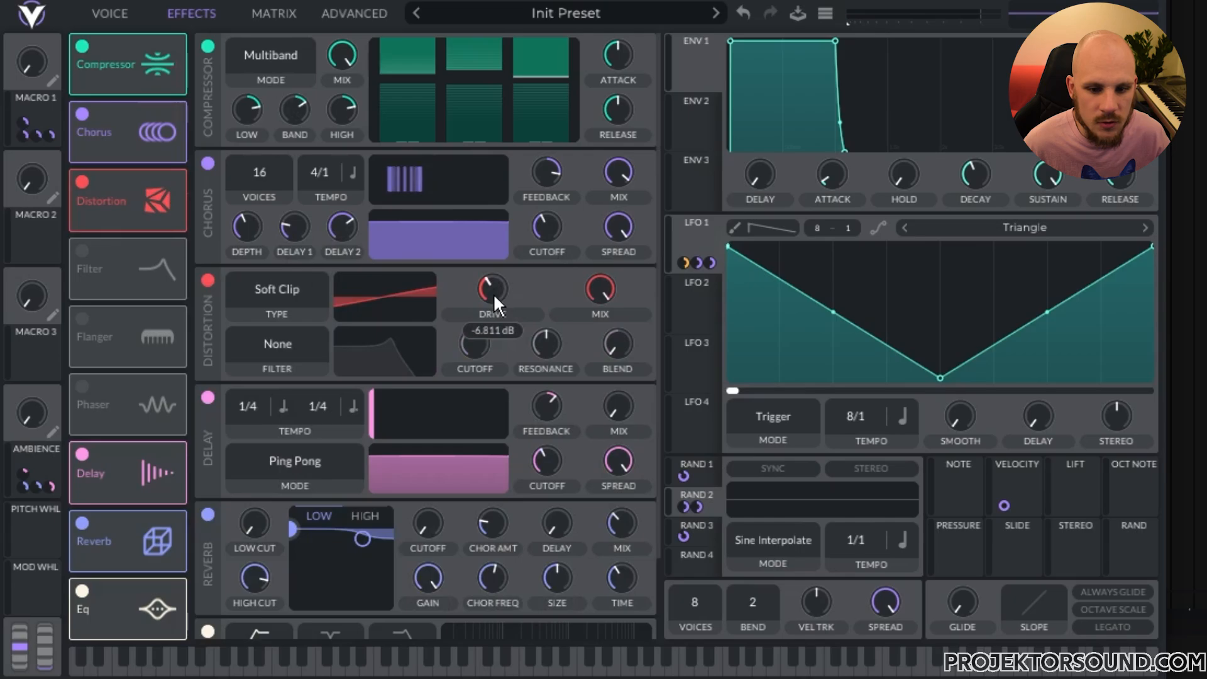
left_click_drag(494, 294, 497, 293)
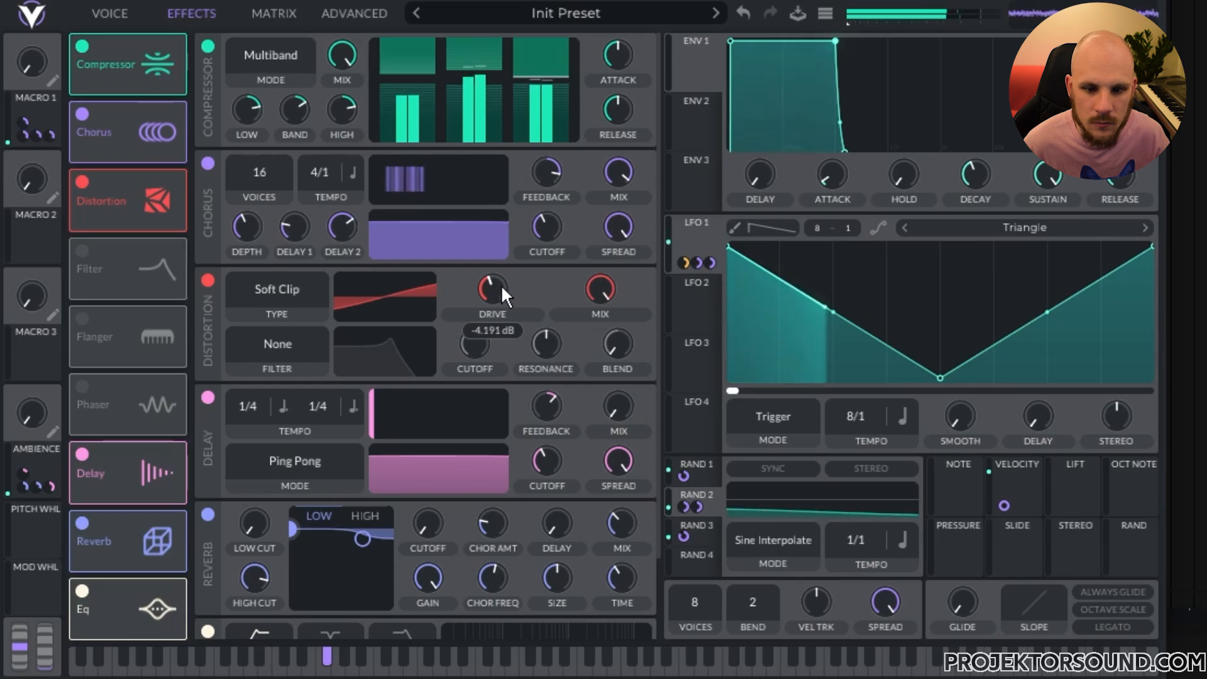
Step: Audition Macro 1 and the Ambience macro while notes play, returning both to zero
left_click(94, 13)
left_click_drag(50, 90, 32, 205)
left_click_drag(54, 434, 63, 328)
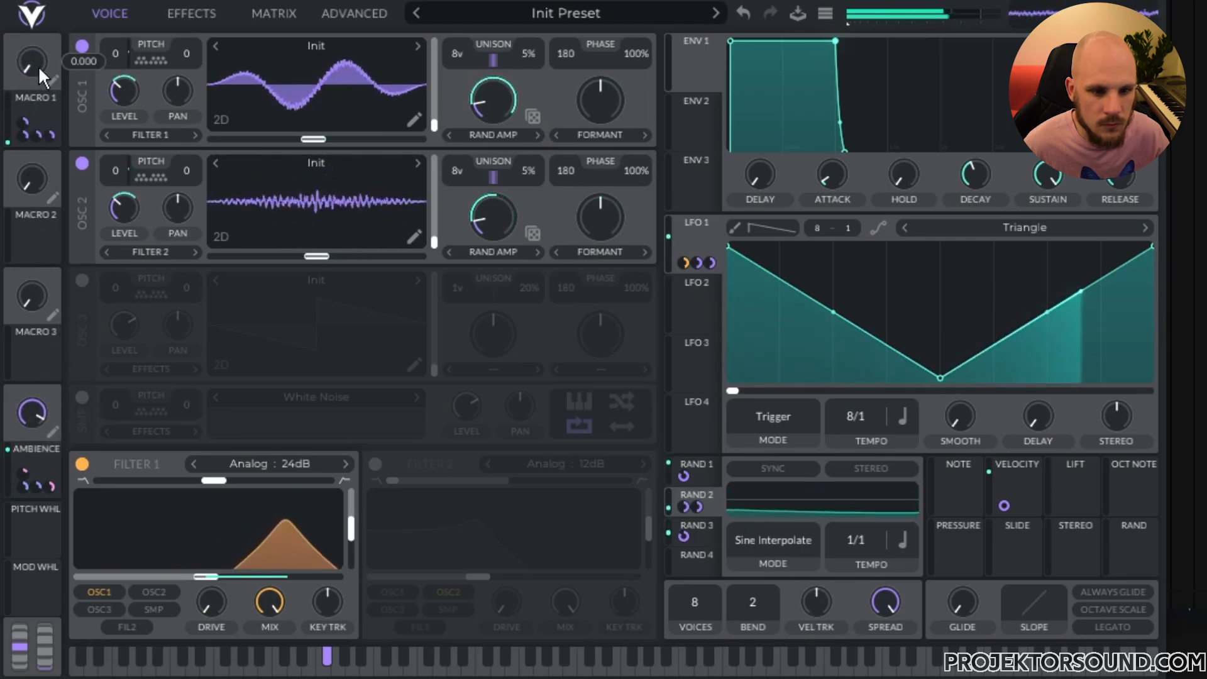
left_click_drag(38, 65, 34, 526)
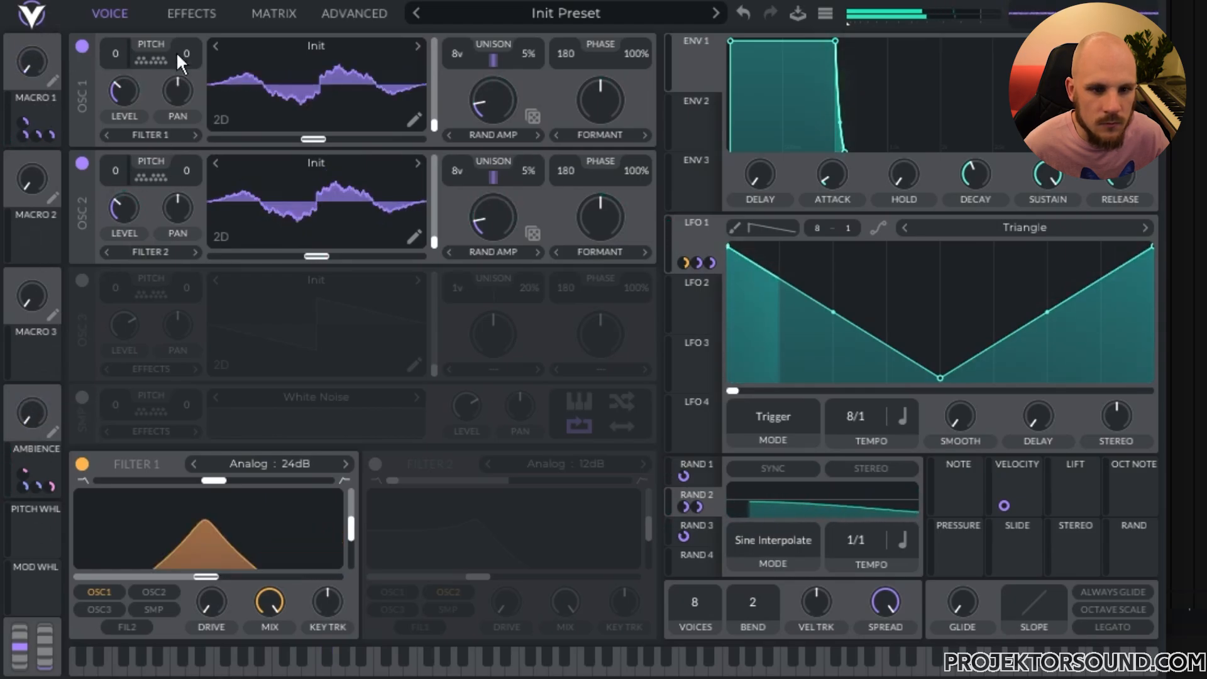
Step: Lower the chorus mix to zero and assign Macro 2 to it at full amount
left_click(192, 13)
left_click_drag(622, 173, 609, 301)
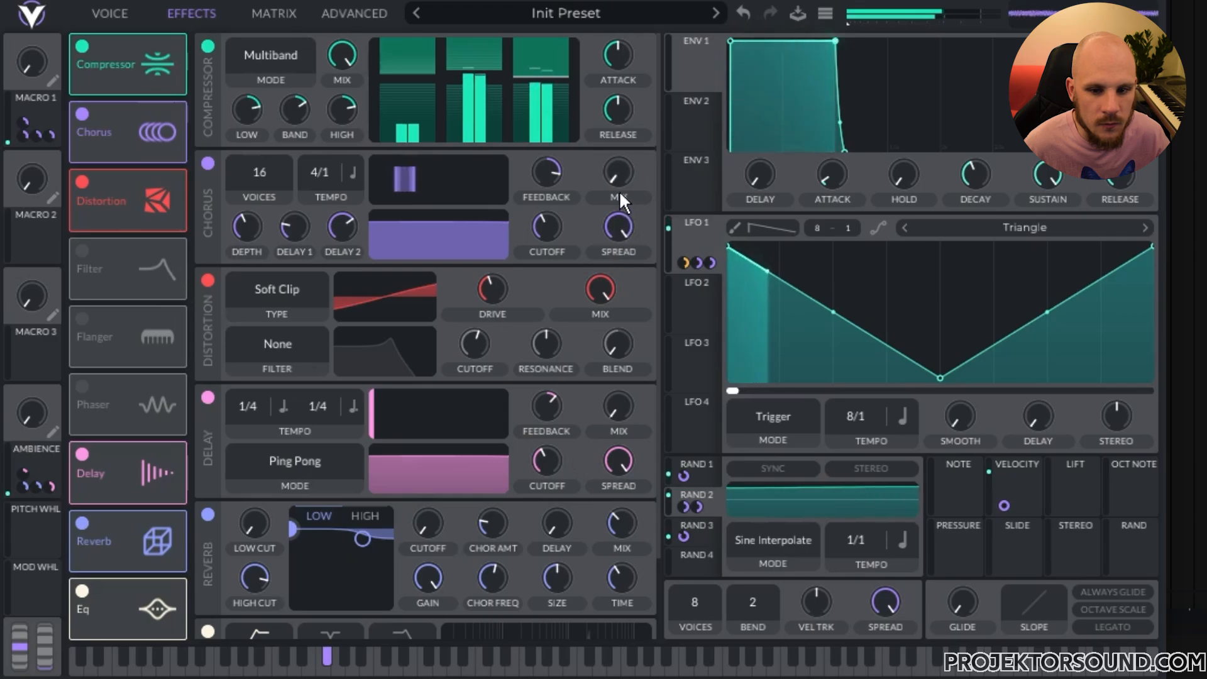
left_click(41, 242)
left_click_drag(40, 240, 618, 225)
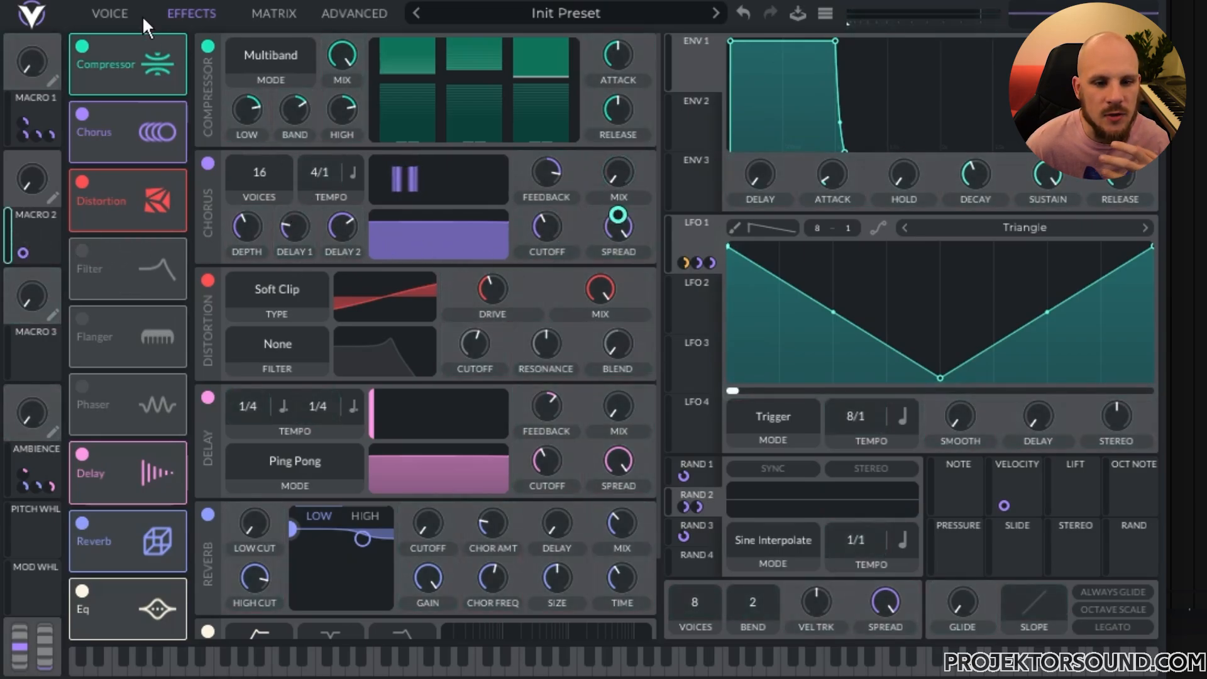
Step: Set both oscillators' unison detune to 0% and assign Macro 2 to both detunes with matching amounts
left_click(120, 13)
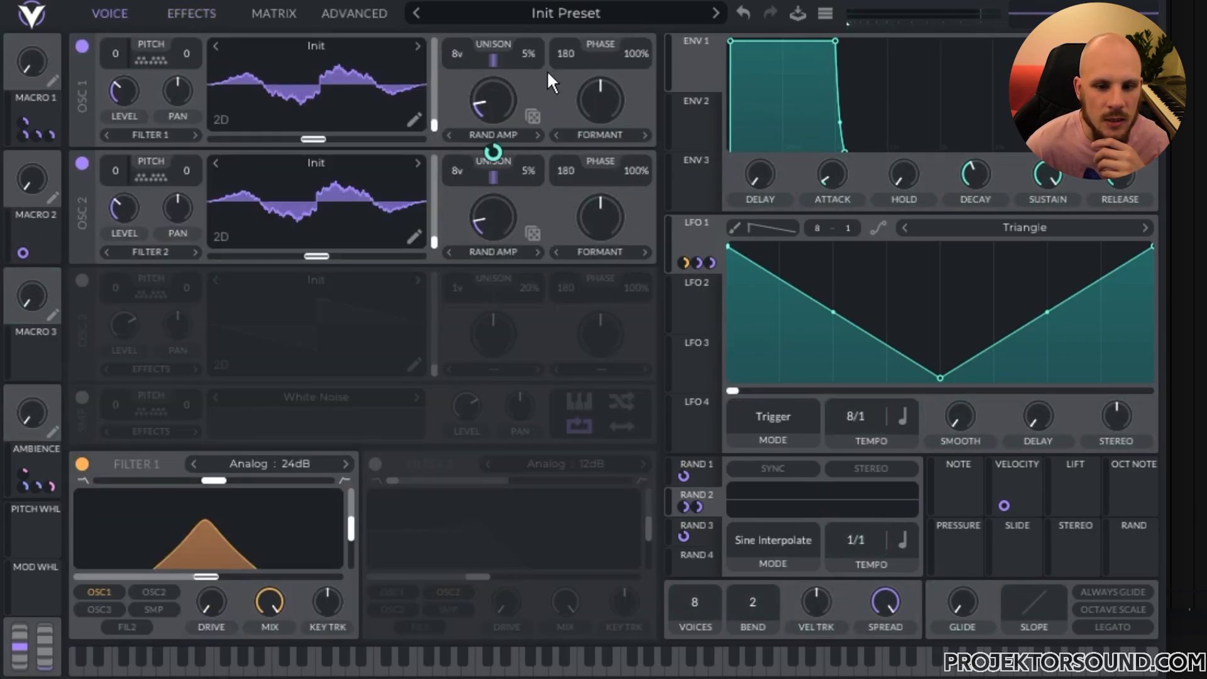
left_click_drag(526, 61, 473, 460)
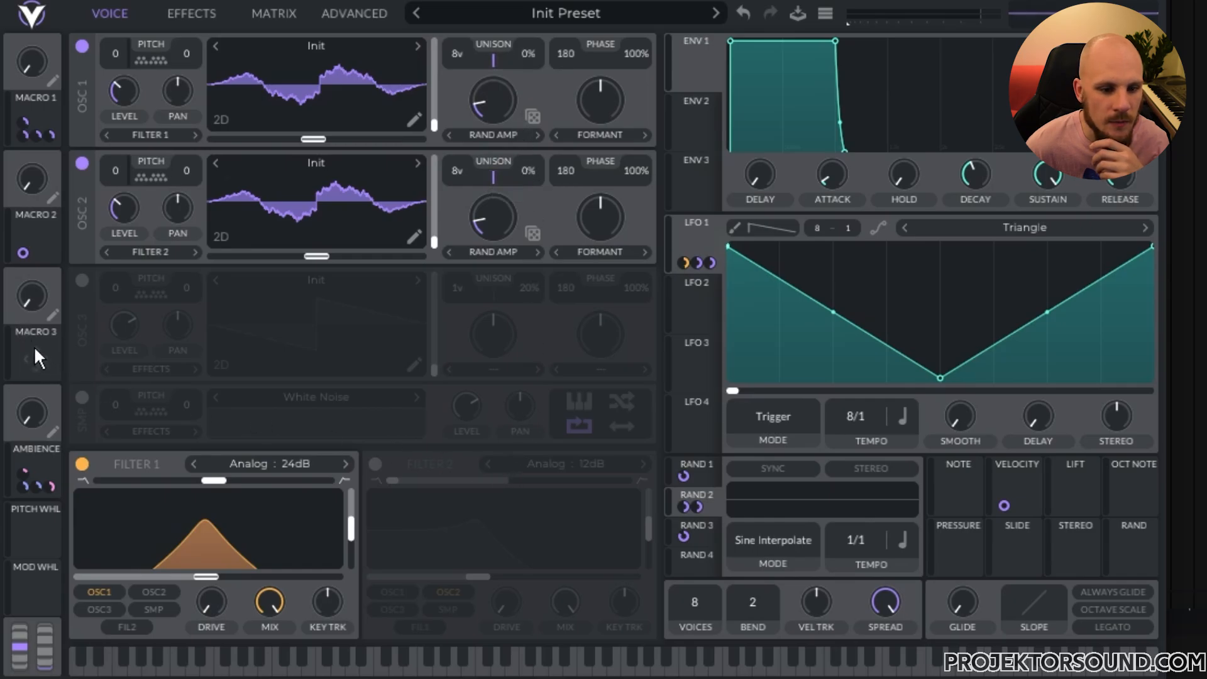
left_click_drag(23, 253, 526, 56)
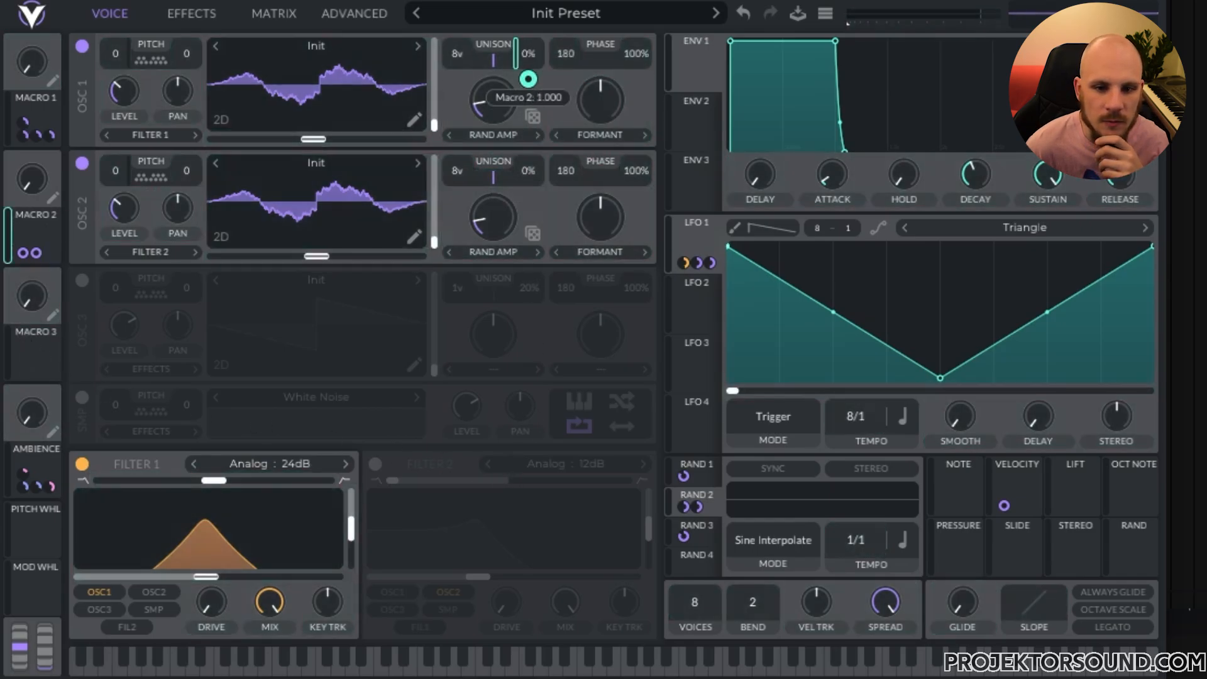
left_click_drag(36, 235, 527, 171)
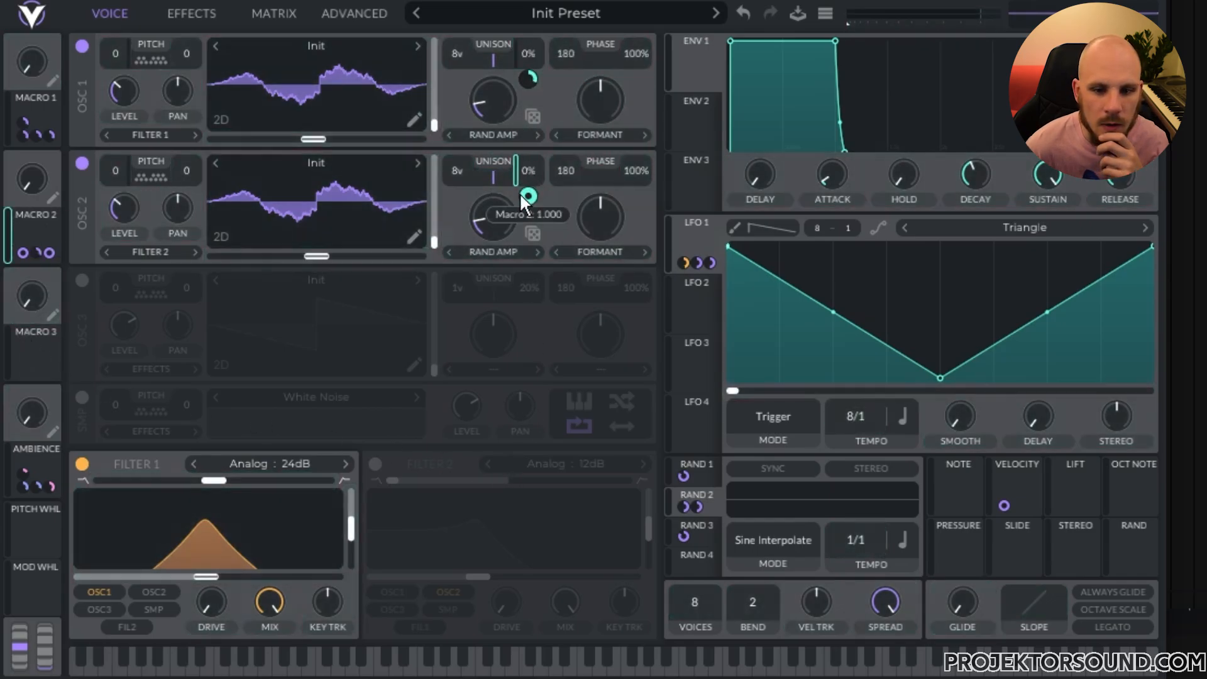
right_click(530, 78)
left_click(575, 195)
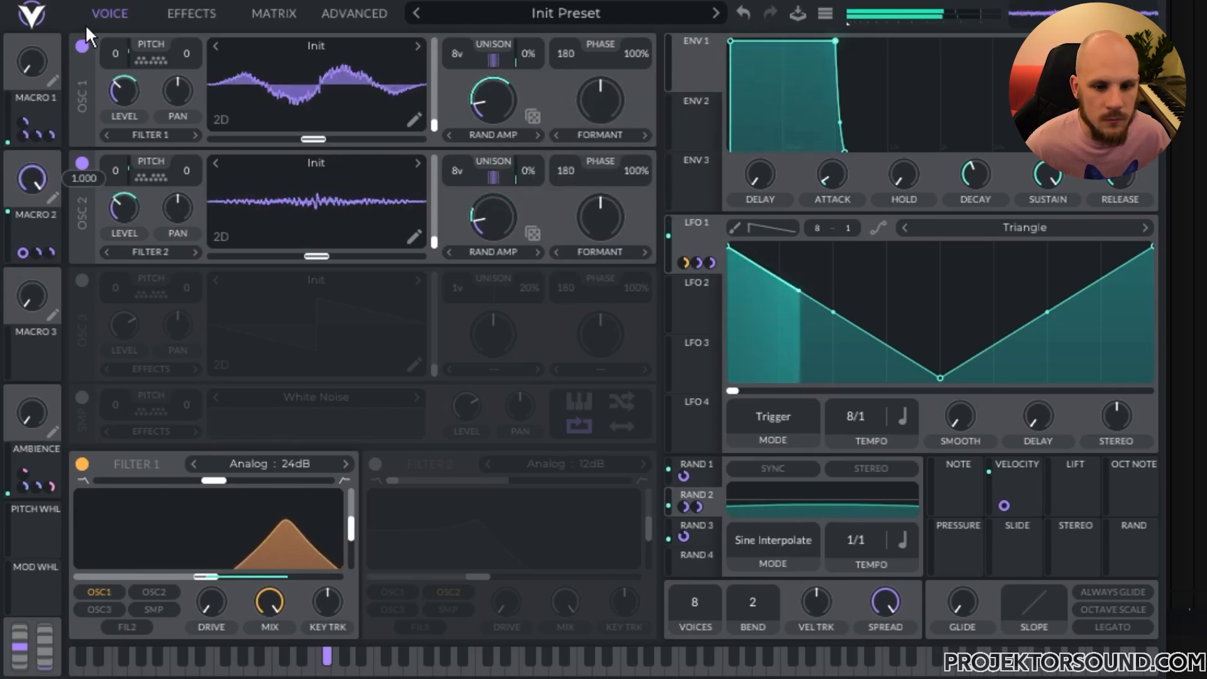
Step: Rename Macro 2 as wash and Macro 1 as Squeeze
left_click(54, 200)
type("WASH")
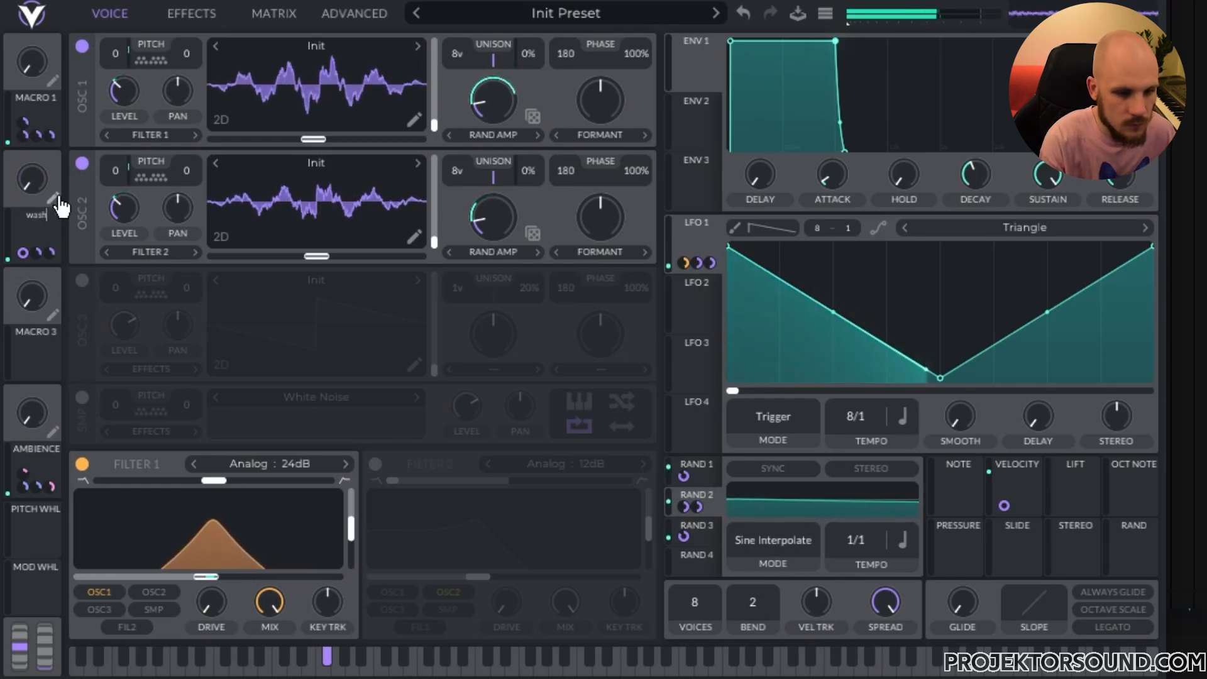
key("Return")
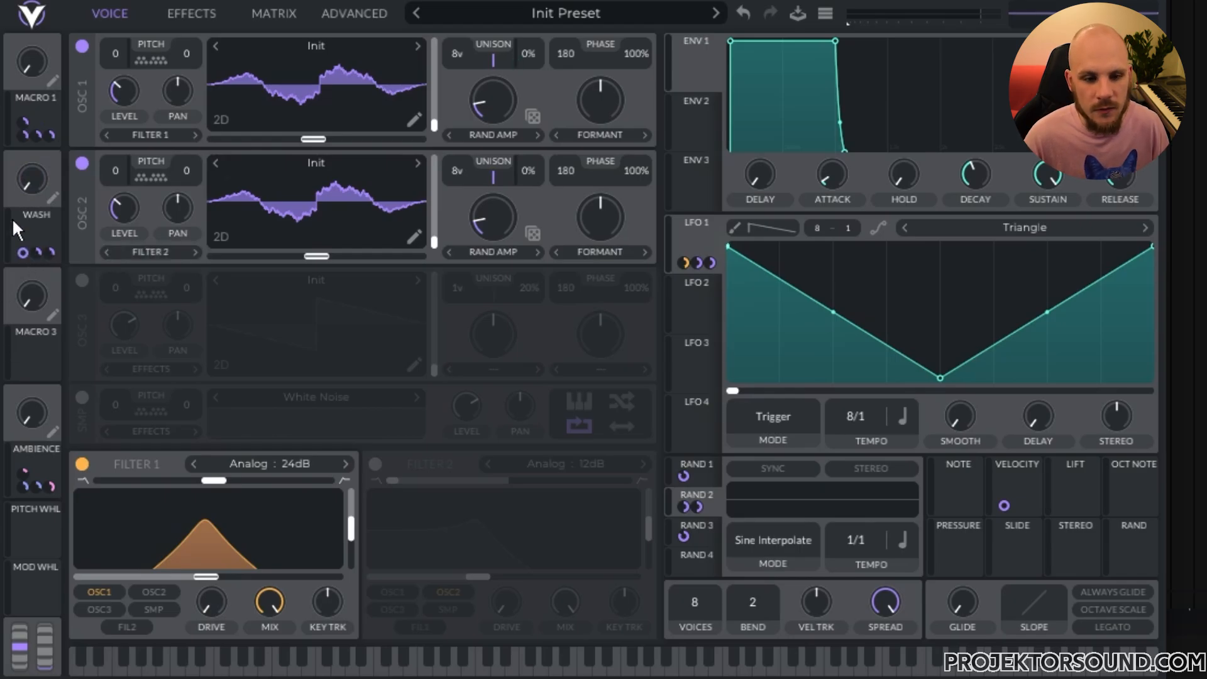
mouse_move(52, 137)
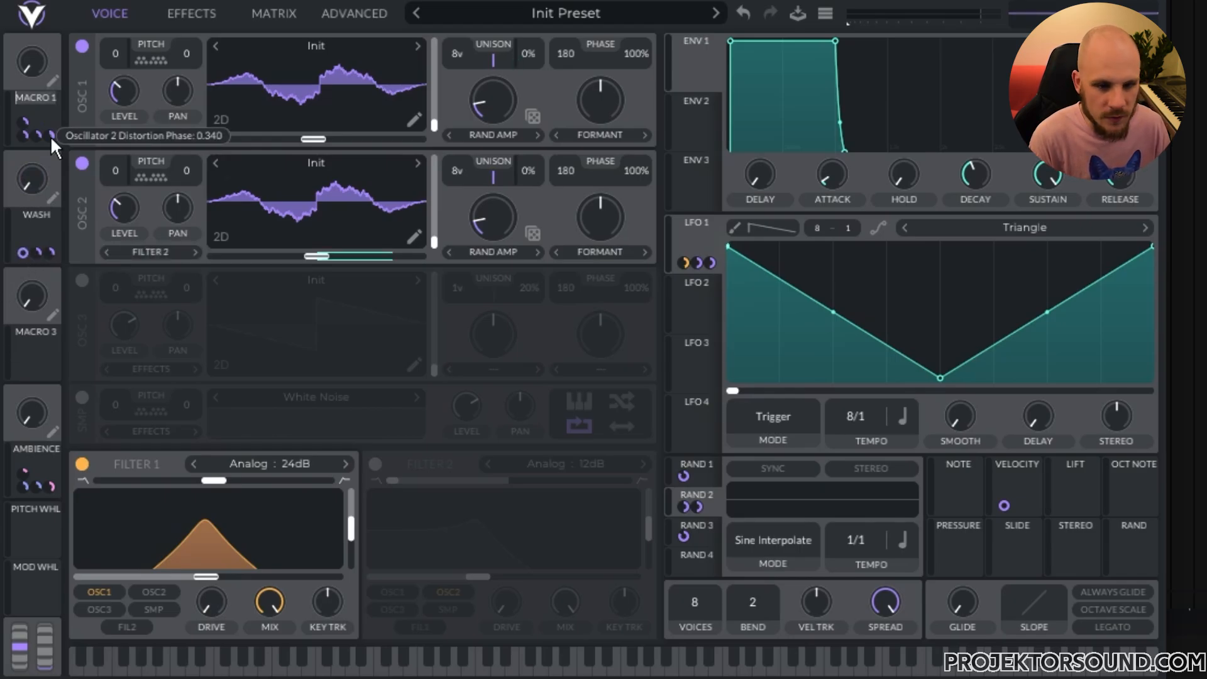
type("Squeeze")
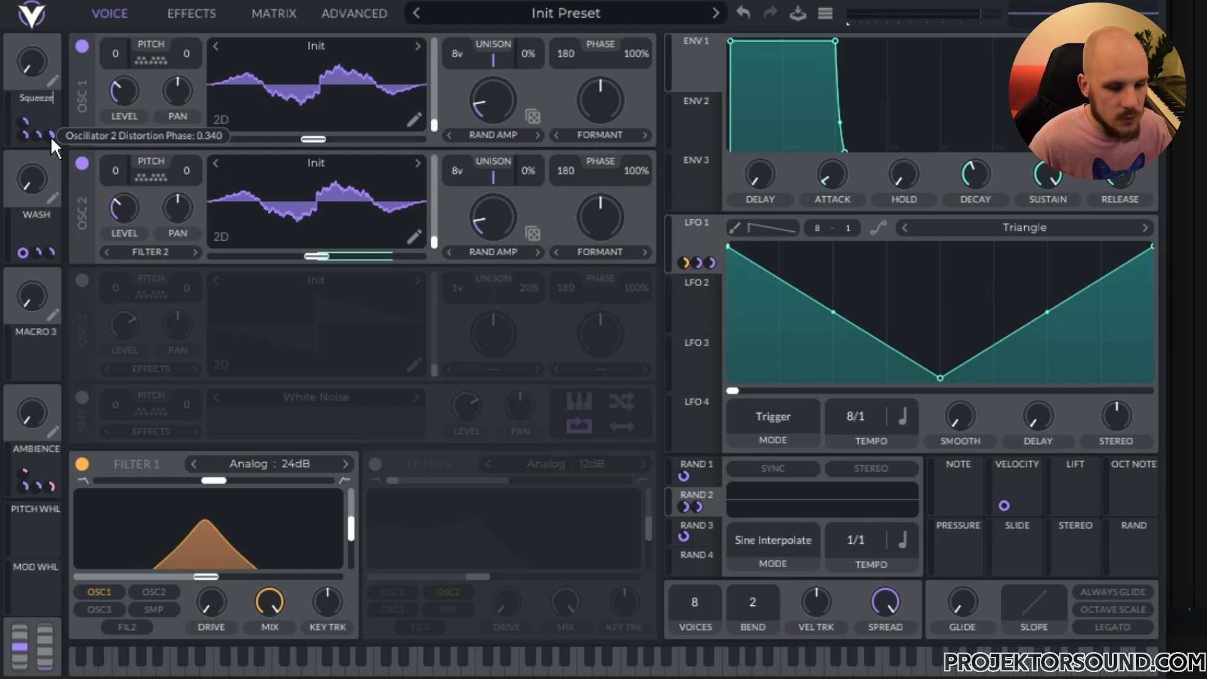
key("Return")
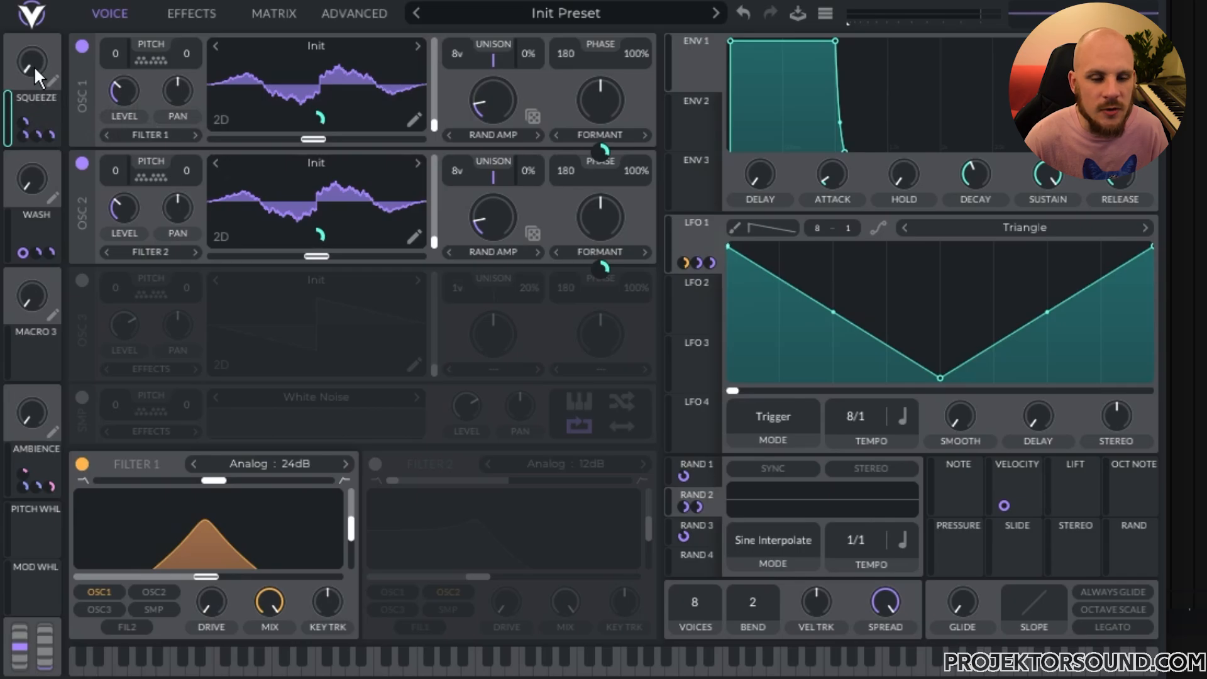
left_click_drag(34, 66, 77, 145)
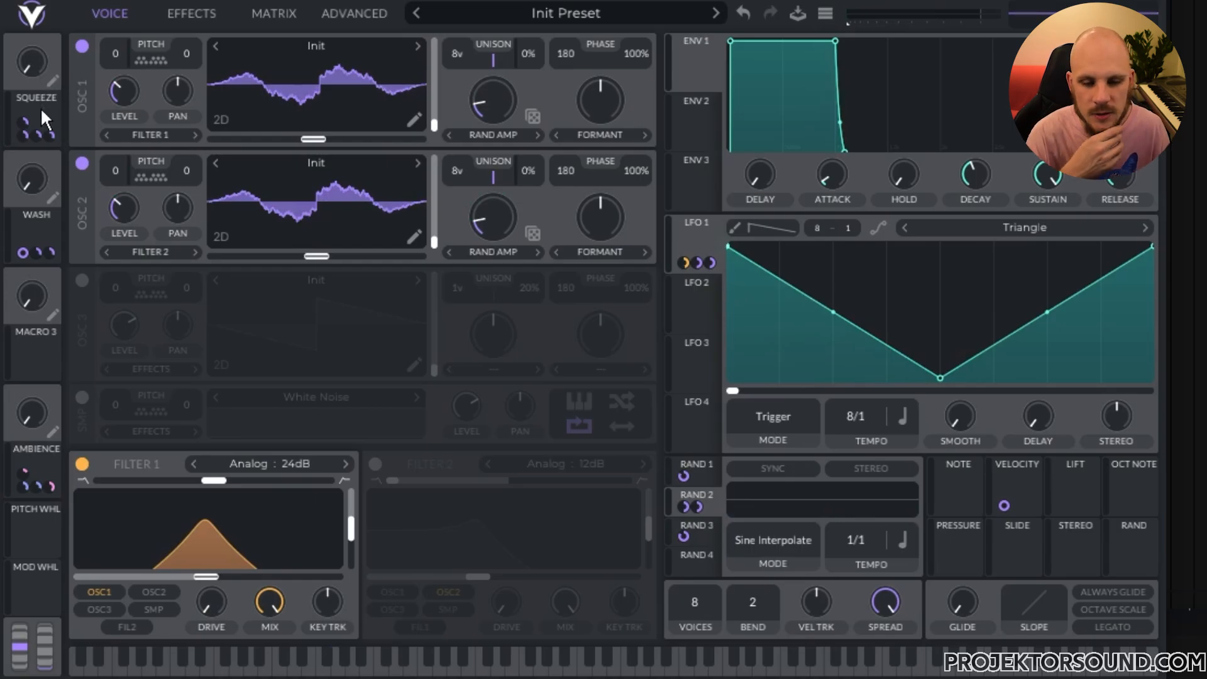
Step: Enable the Filter effect as Comb: Spread Comb, raise its blend and lower its cutoff to 33.32 Hz
left_click(183, 9)
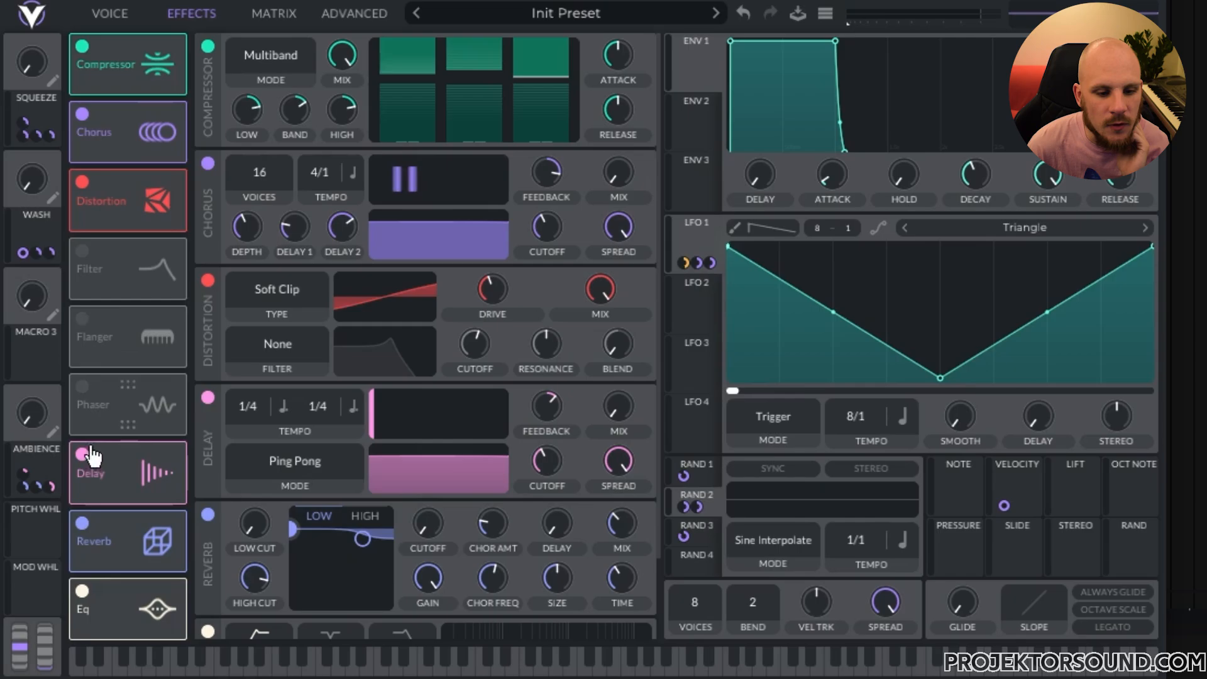
left_click(82, 251)
left_click(320, 415)
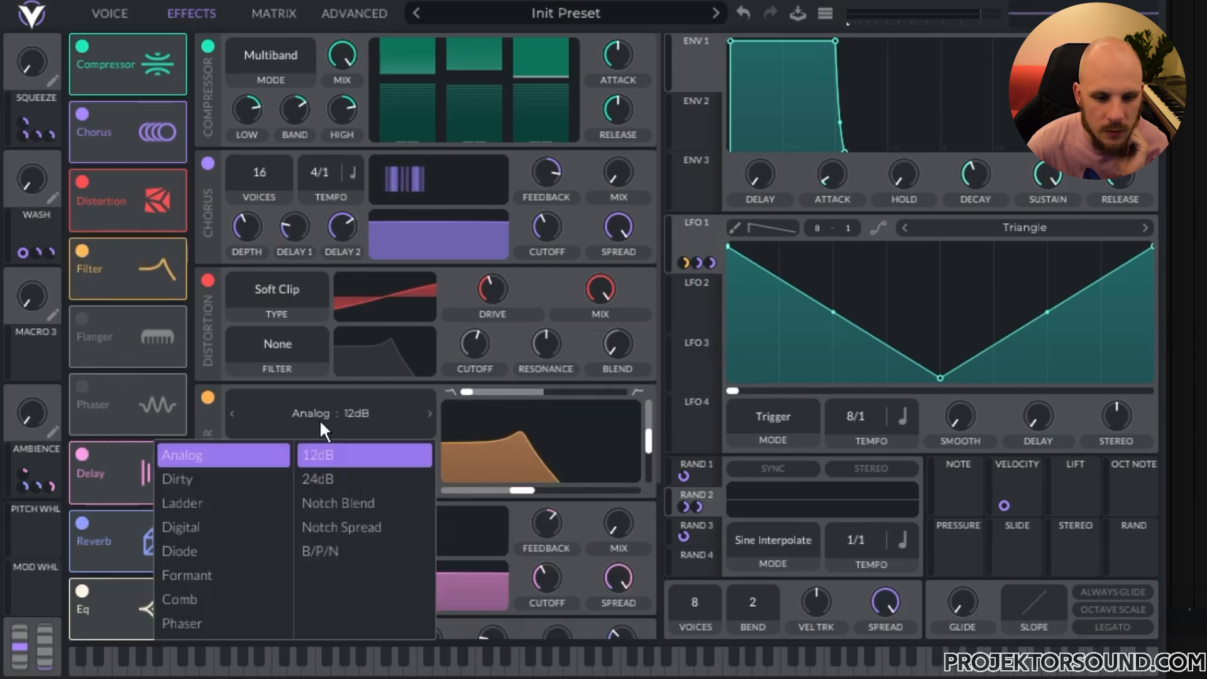
left_click(186, 601)
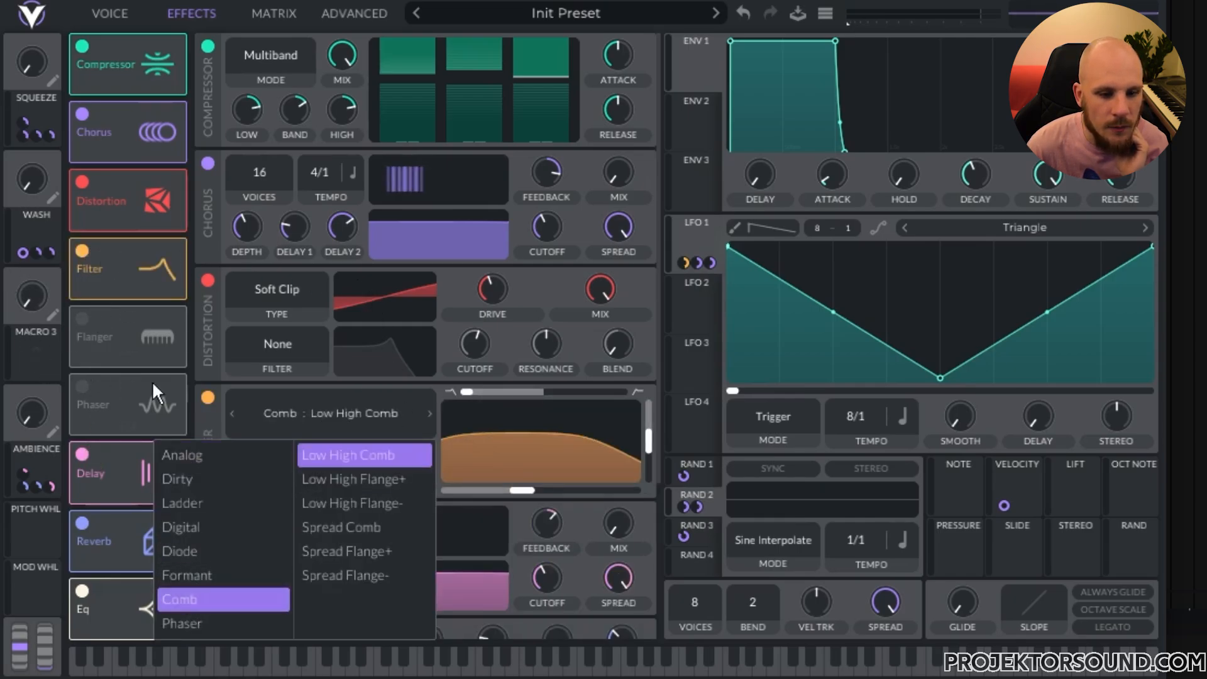
left_click(377, 527)
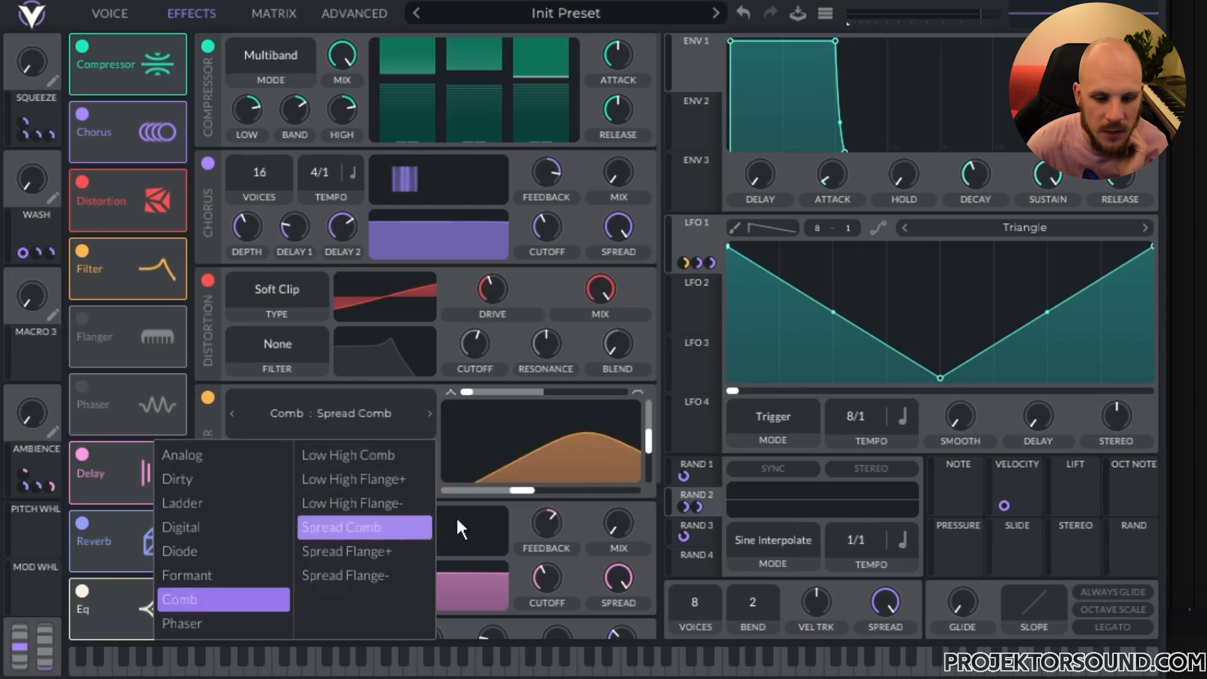
left_click_drag(469, 391, 581, 414)
left_click_drag(524, 490, 468, 489)
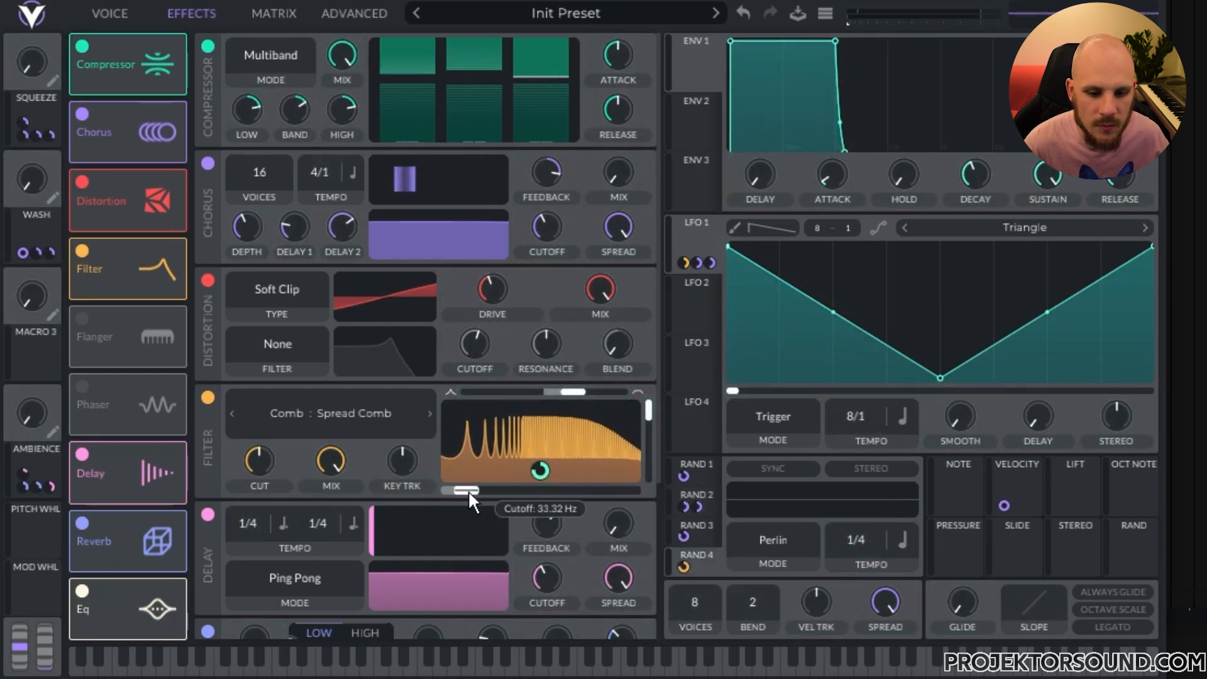
Step: Set Random 4 to Sine Interpolate at a 1/8 tempo and adjust its modulation amount on the comb filter's cutoff
left_click(778, 547)
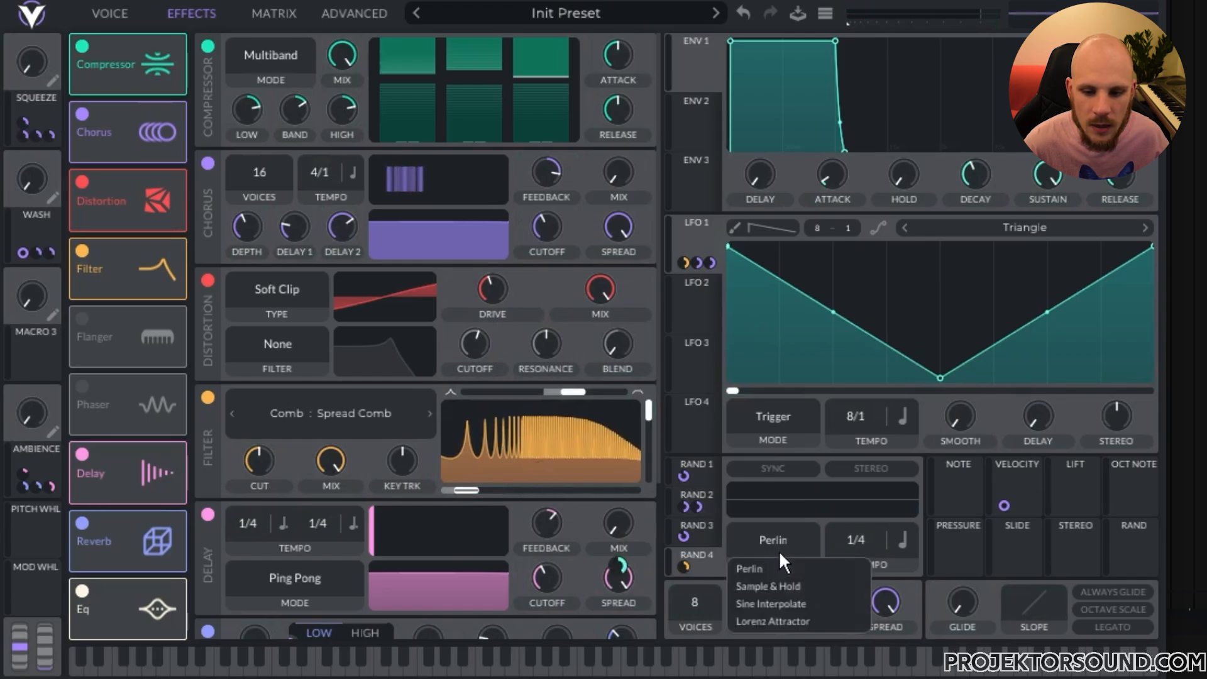
left_click(793, 602)
mouse_move(466, 490)
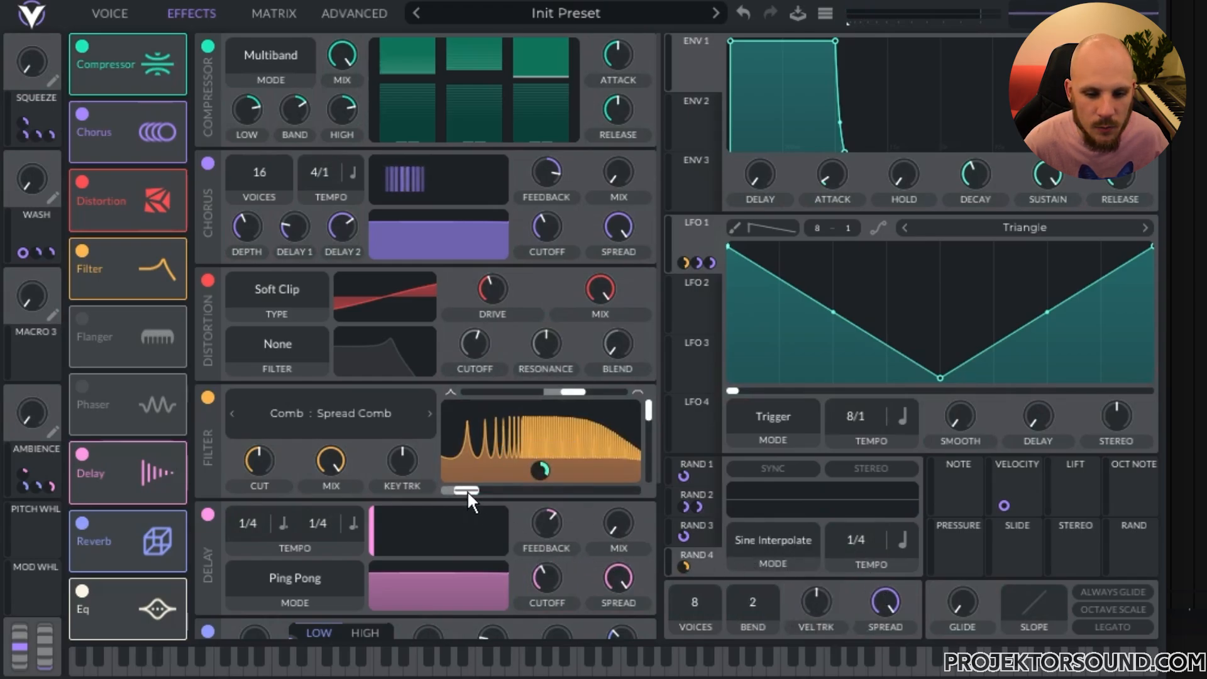
left_click_drag(541, 471, 540, 476)
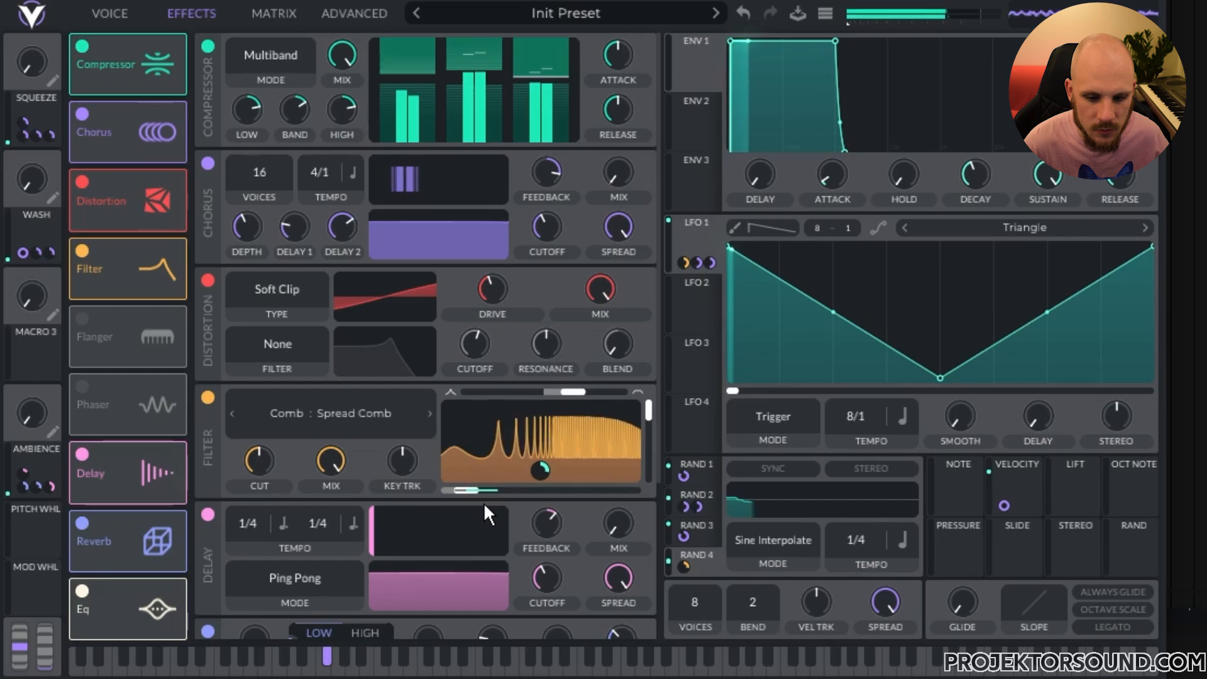
mouse_move(541, 473)
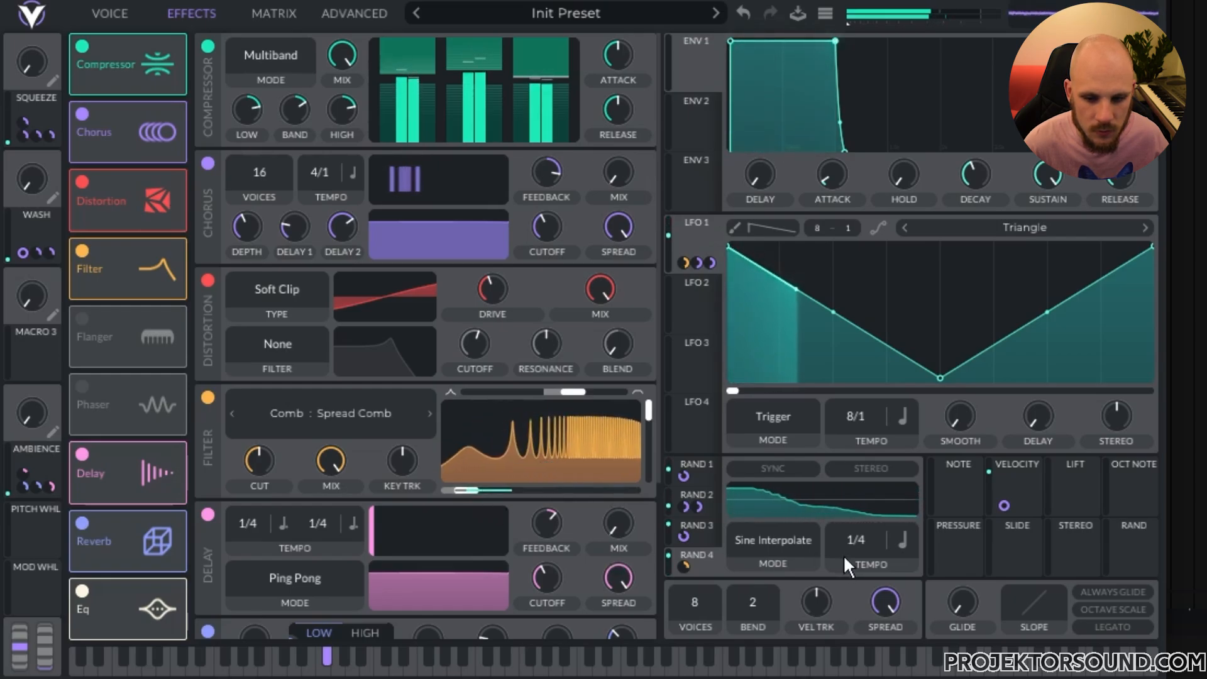
scroll(869, 534, "up", 2)
scroll(869, 538, "down", 1)
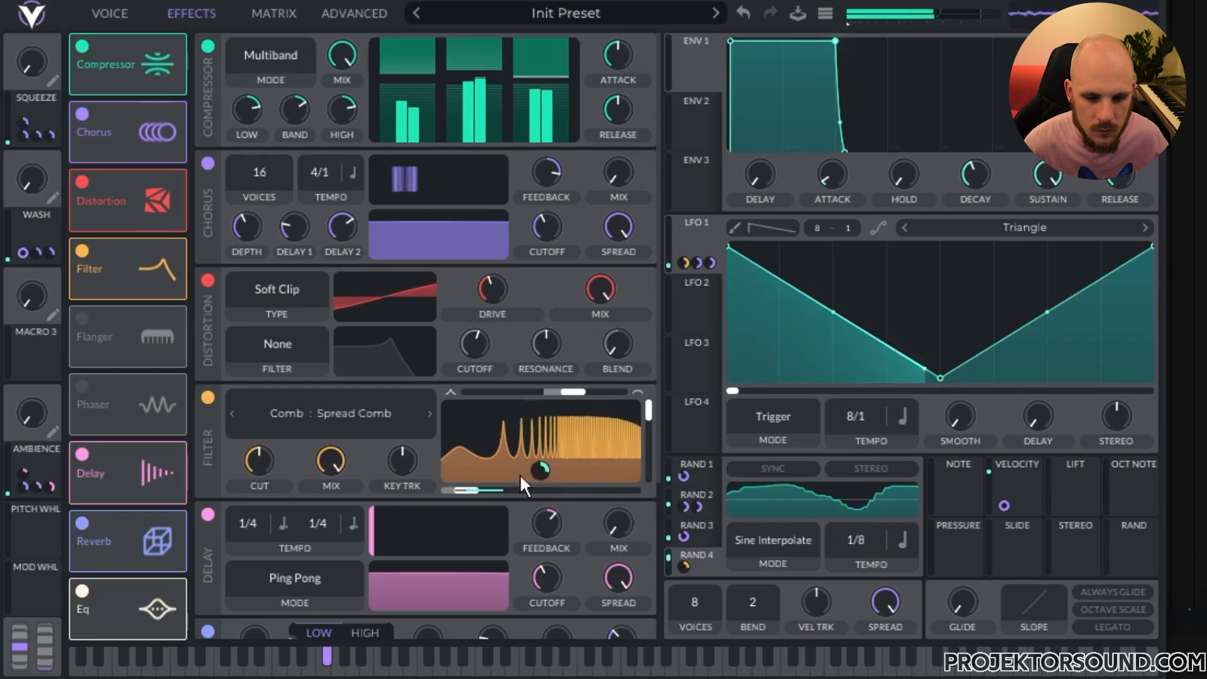
Step: Lower the comb filter's mix to zero and assign Macro 3 to the mix at full amount and to the resonance
mouse_move(328, 467)
left_click_drag(332, 462, 332, 579)
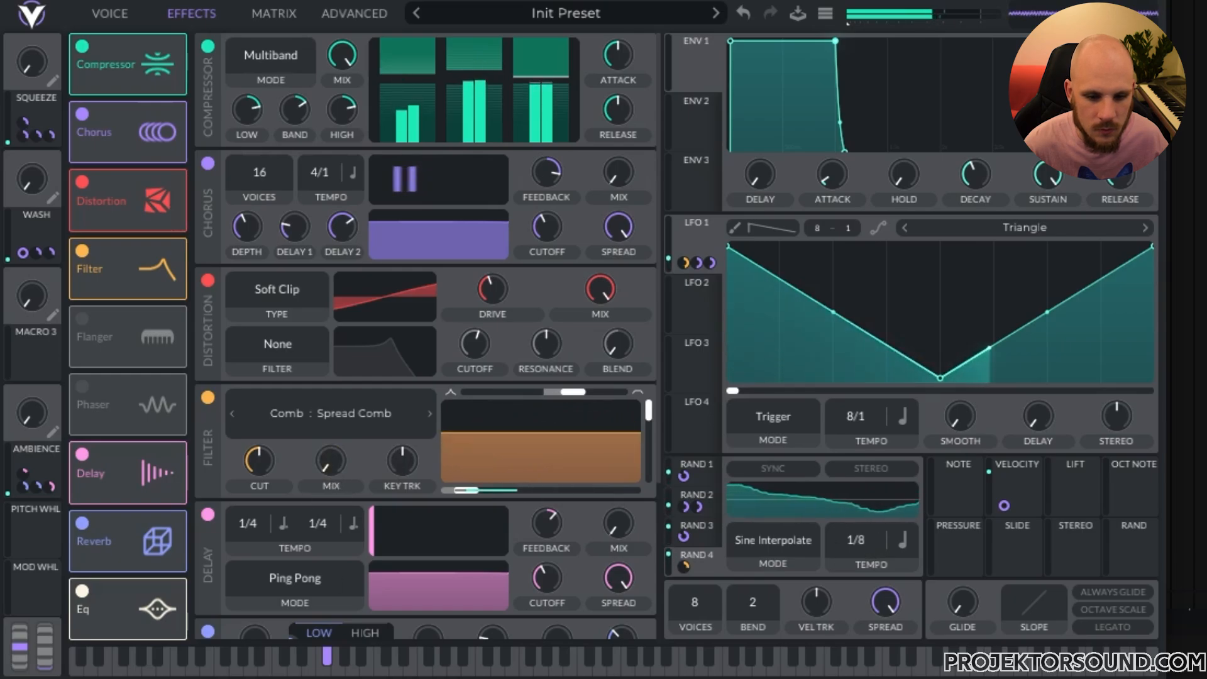
left_click_drag(37, 357, 330, 464)
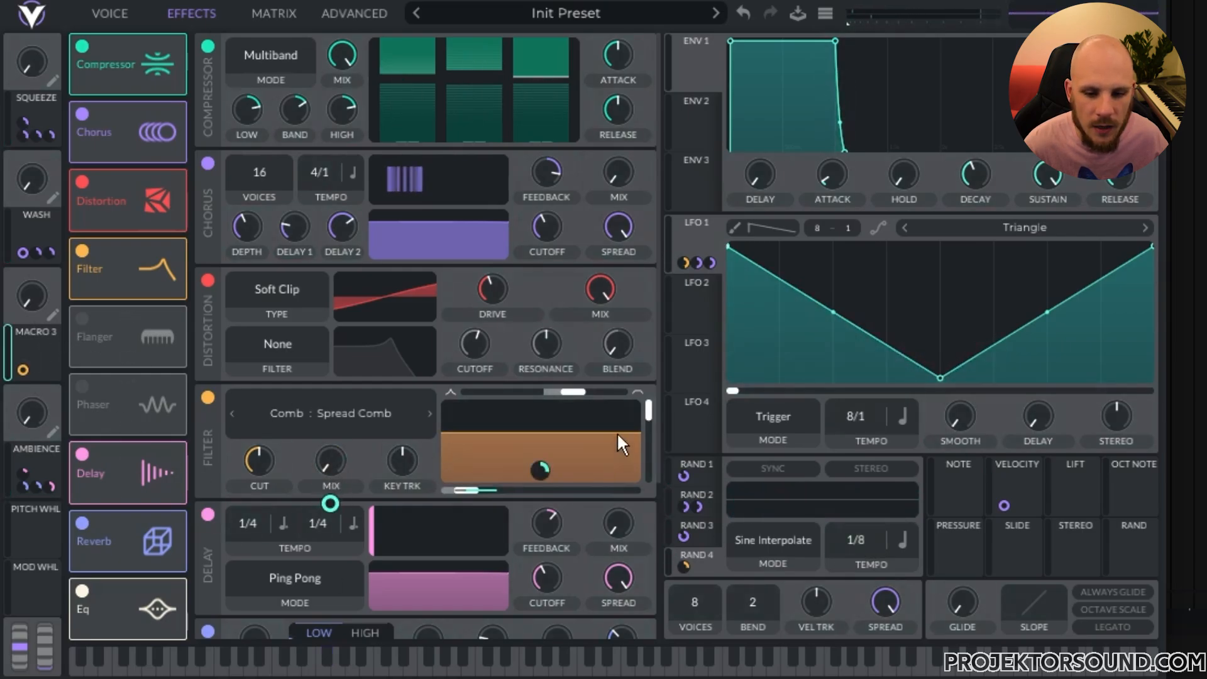
scroll(651, 411, "down", 1)
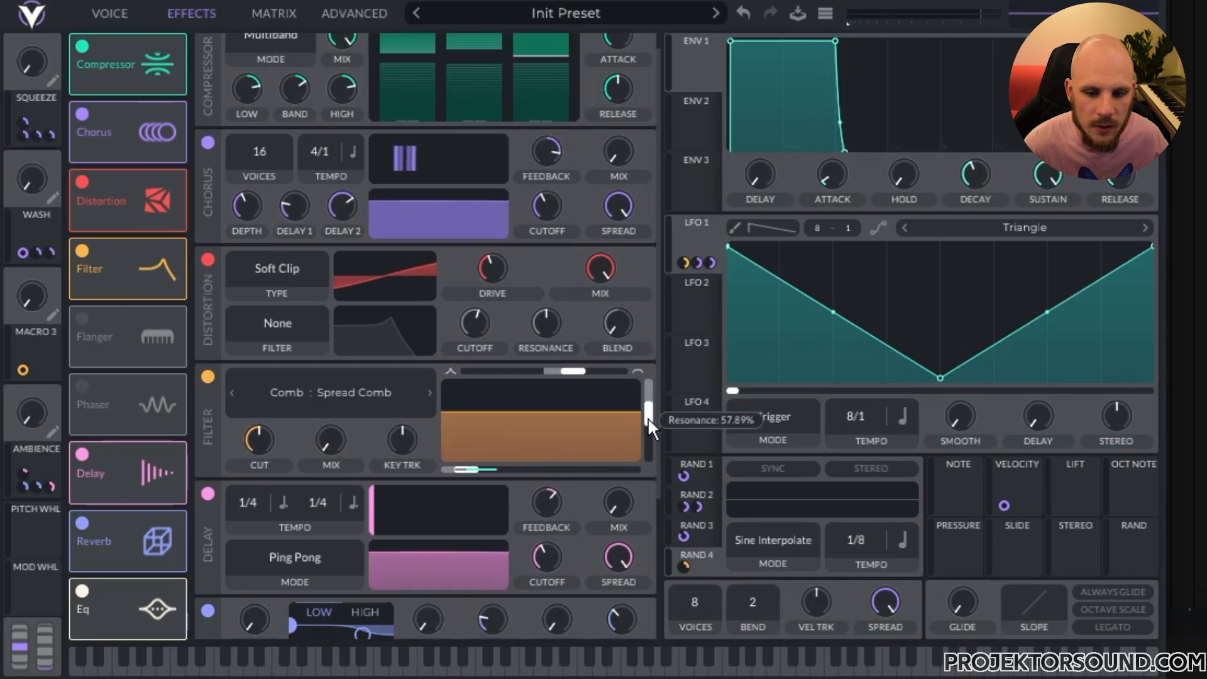
left_click_drag(24, 368, 644, 415)
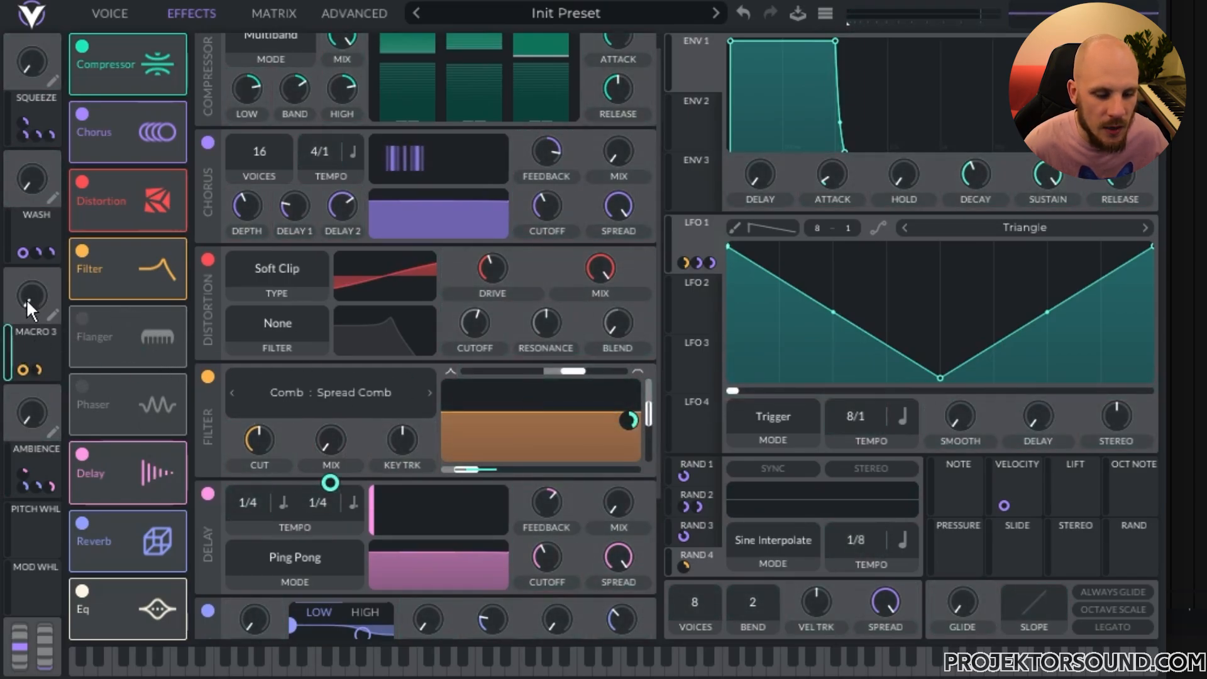
Step: Raise Macro 3 to 1.000 while notes play and reduce its modulation amount on the comb filter's resonance
left_click_drag(25, 300, 58, 204)
mouse_move(651, 432)
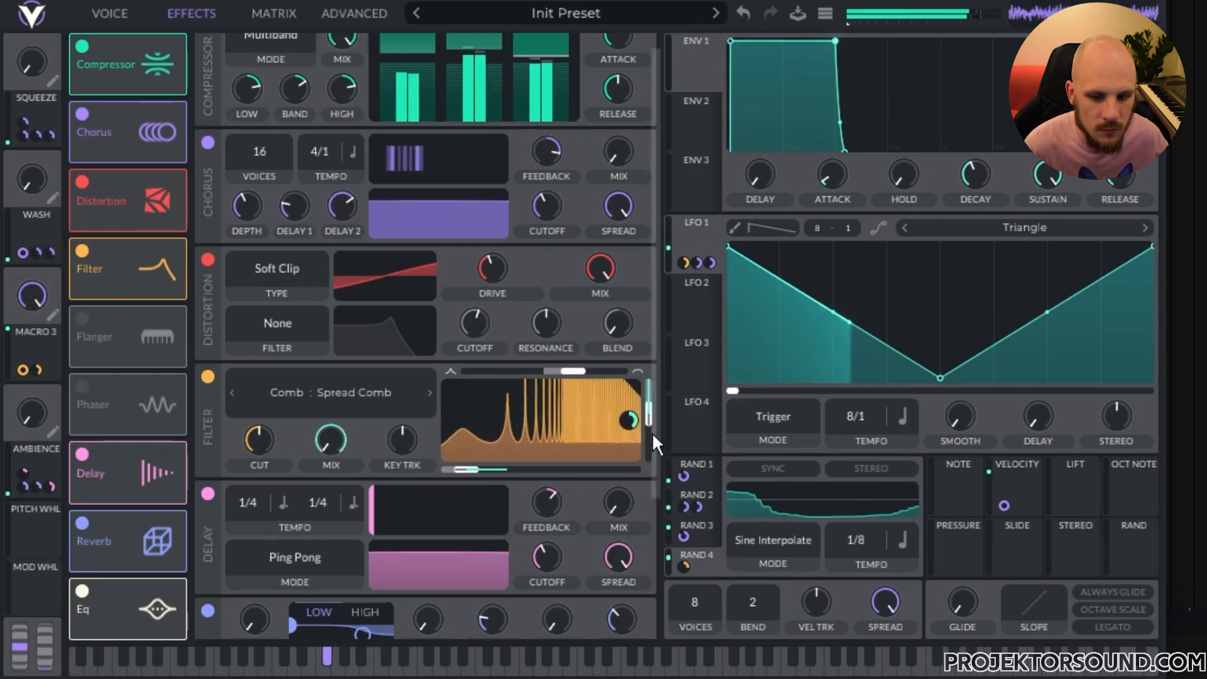
left_click_drag(629, 421, 630, 438)
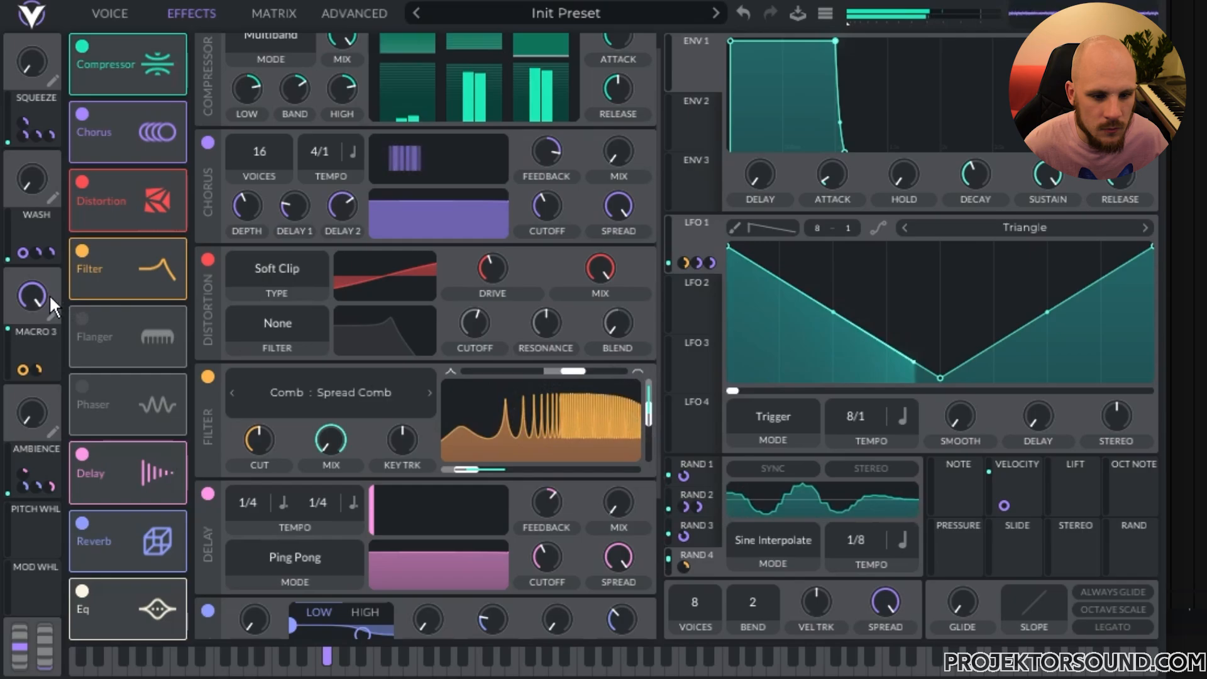
left_click_drag(44, 293, 93, 190)
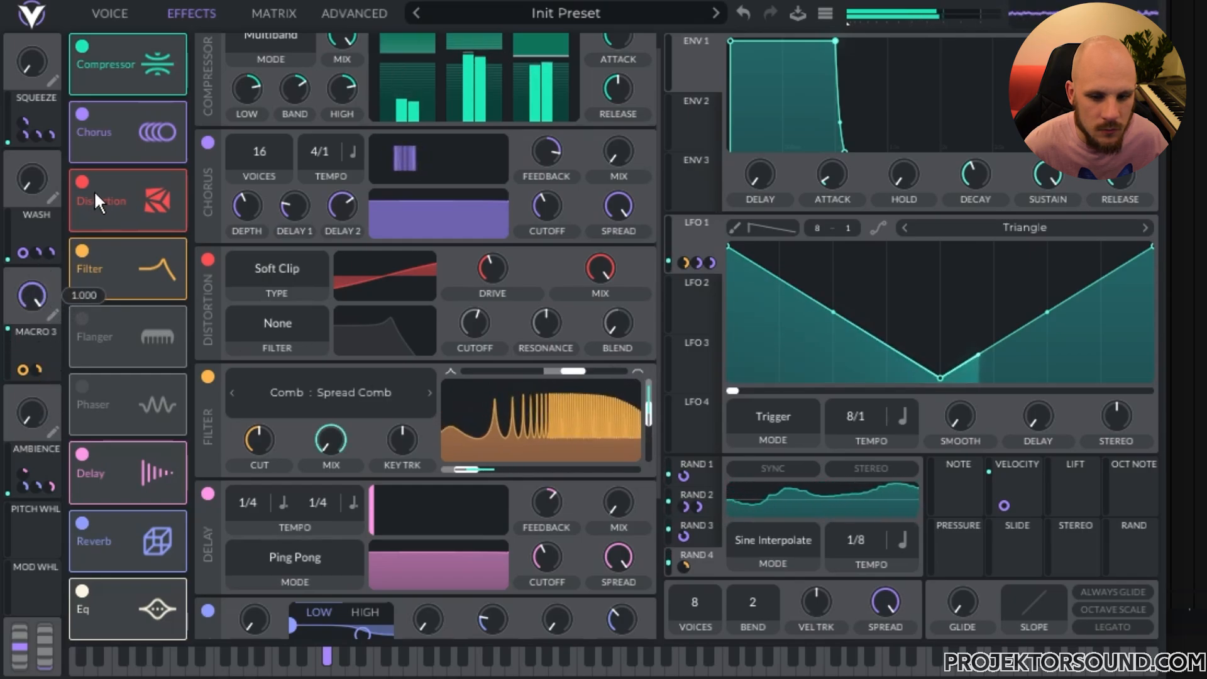
Step: Lower the comb filter's blend to its minimum and assign Macro 3 to the blend at full amount
left_click_drag(572, 371, 450, 372)
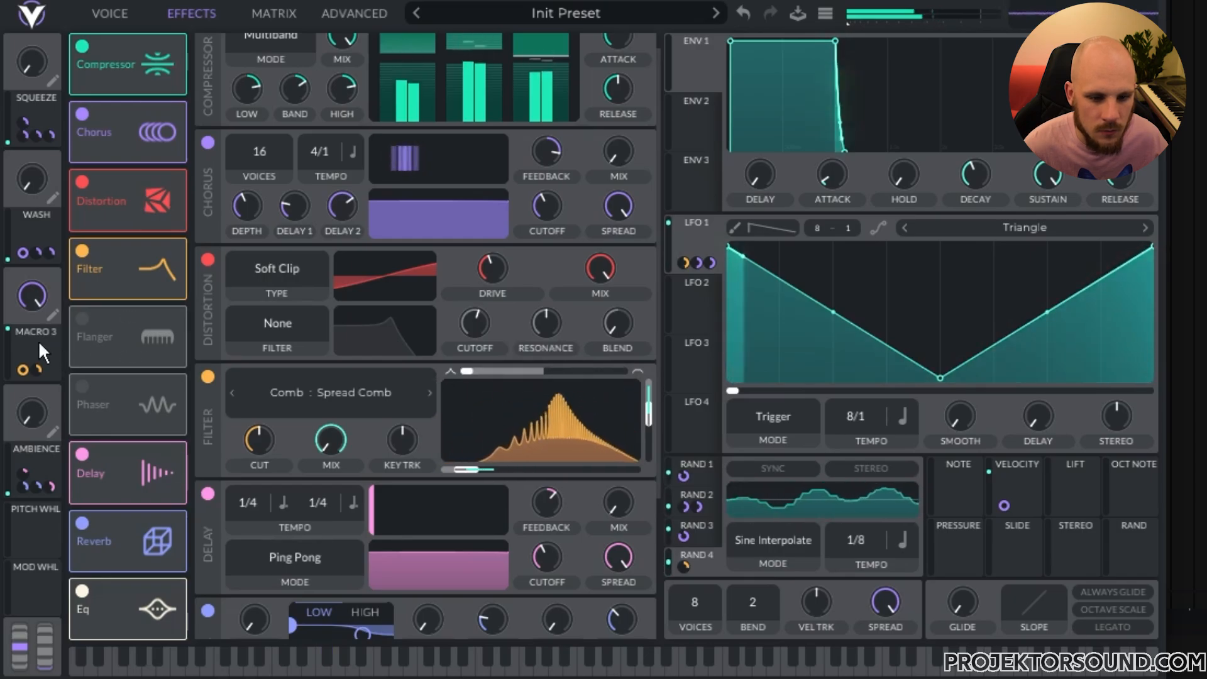
left_click_drag(39, 343, 543, 372)
left_click_drag(36, 294, 39, 266)
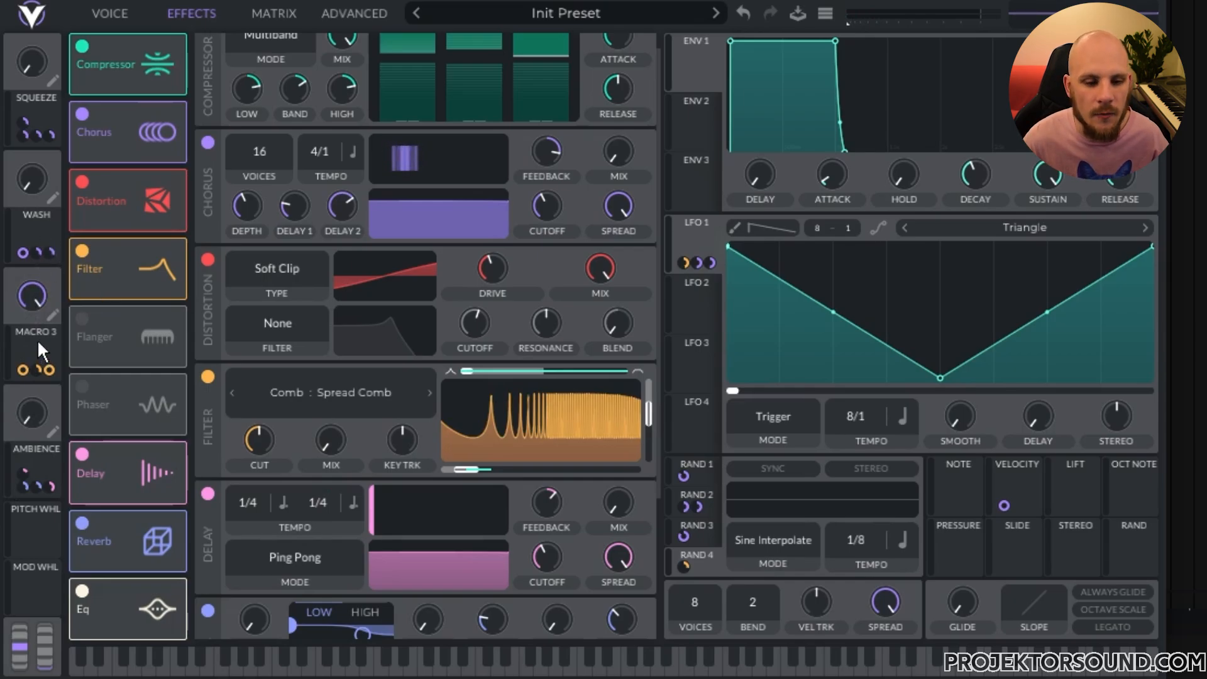
Step: Audition Macro 3 with the Wash, Squeeze and Ambience macros while notes play, returning Macro 3 and Squeeze to zero
mouse_move(39, 292)
left_mouse_down()
mouse_move(25, 424)
mouse_move(71, 284)
mouse_move(33, 409)
mouse_move(48, 254)
mouse_move(46, 283)
left_mouse_up()
left_click_drag(34, 181, 57, 74)
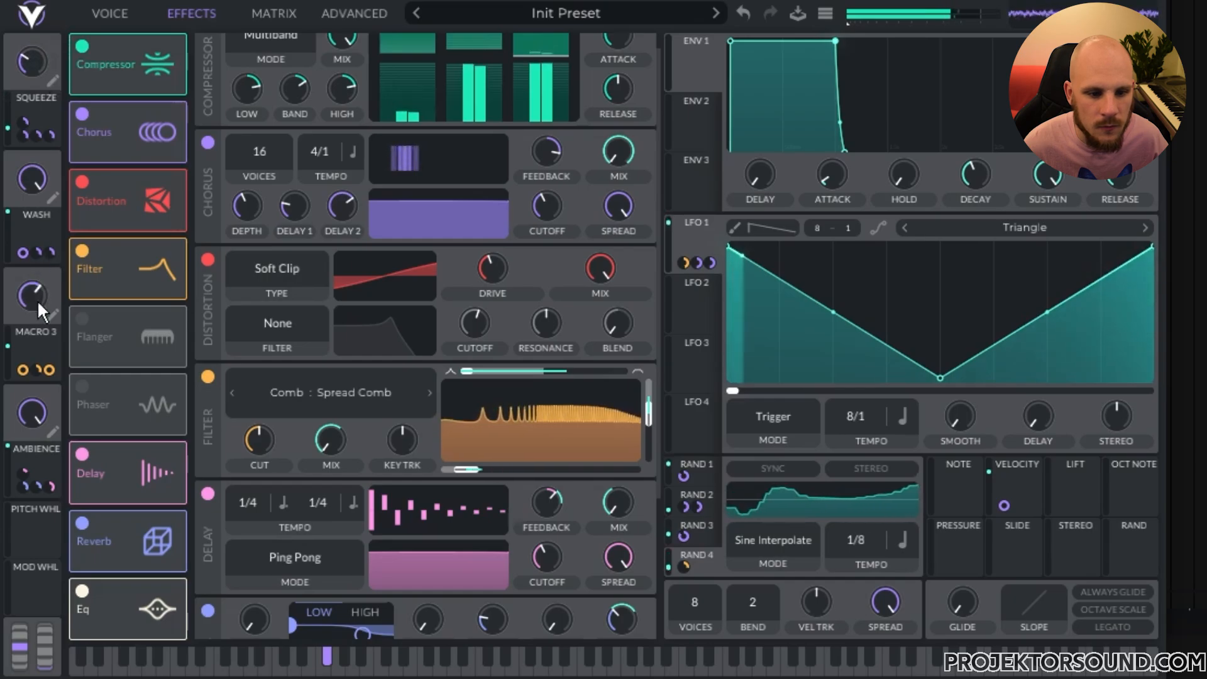
left_click_drag(36, 300, 39, 375)
left_click_drag(25, 76, 23, 93)
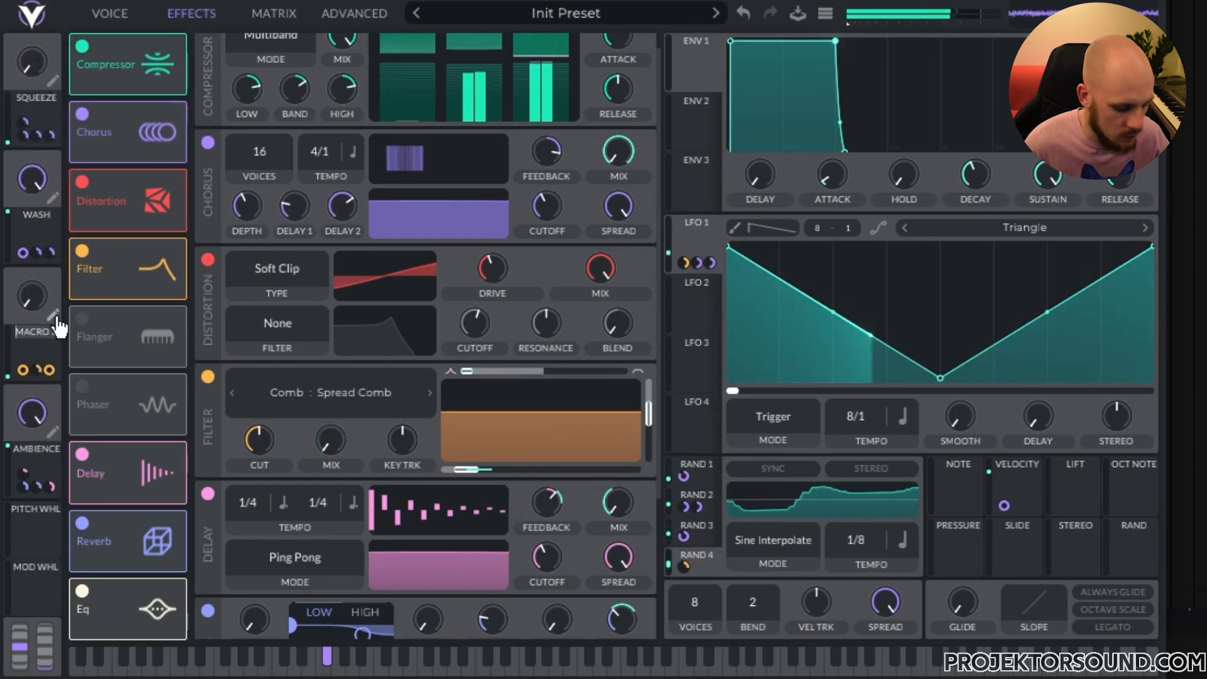
Step: Rename Macro 3 as comb and return the Wash and Ambience macros to zero
type("comb")
key("Return")
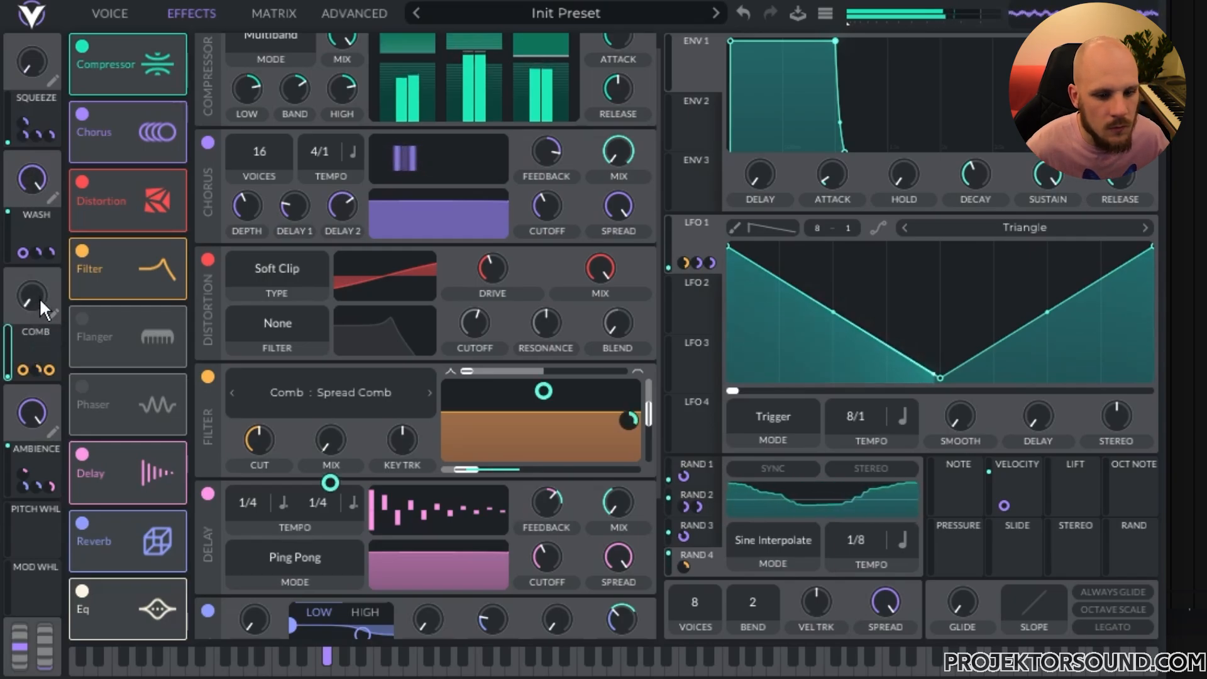
left_click_drag(39, 182, 39, 271)
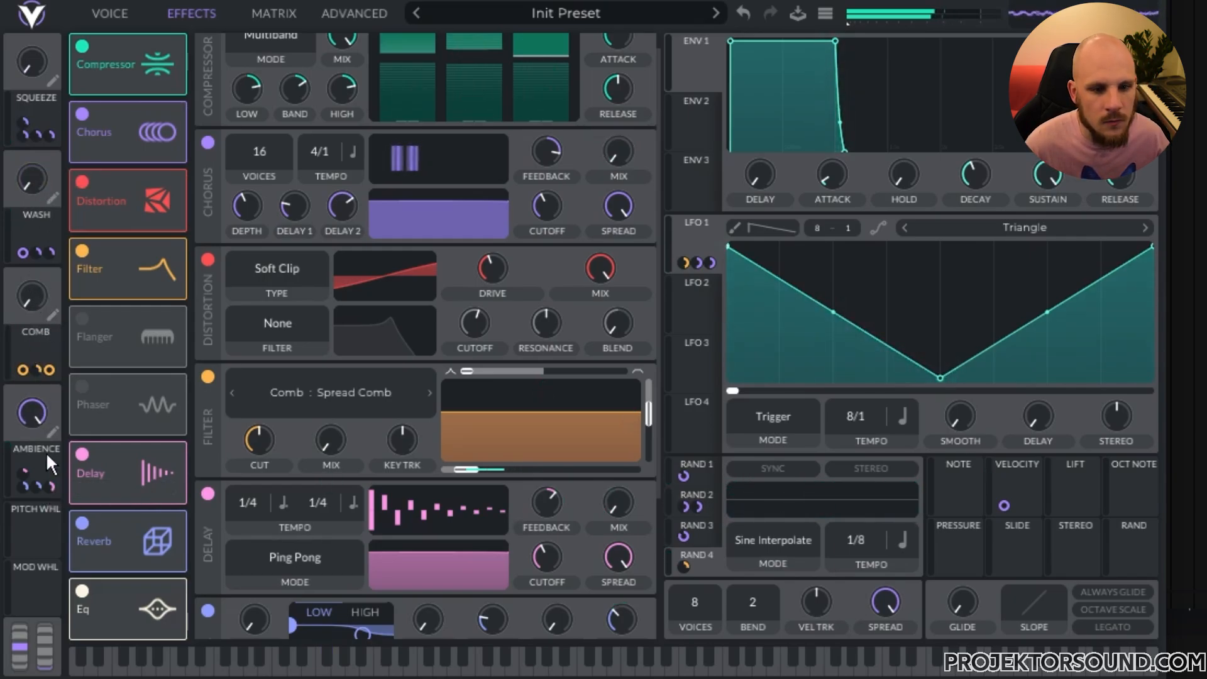
left_click_drag(35, 416, 36, 509)
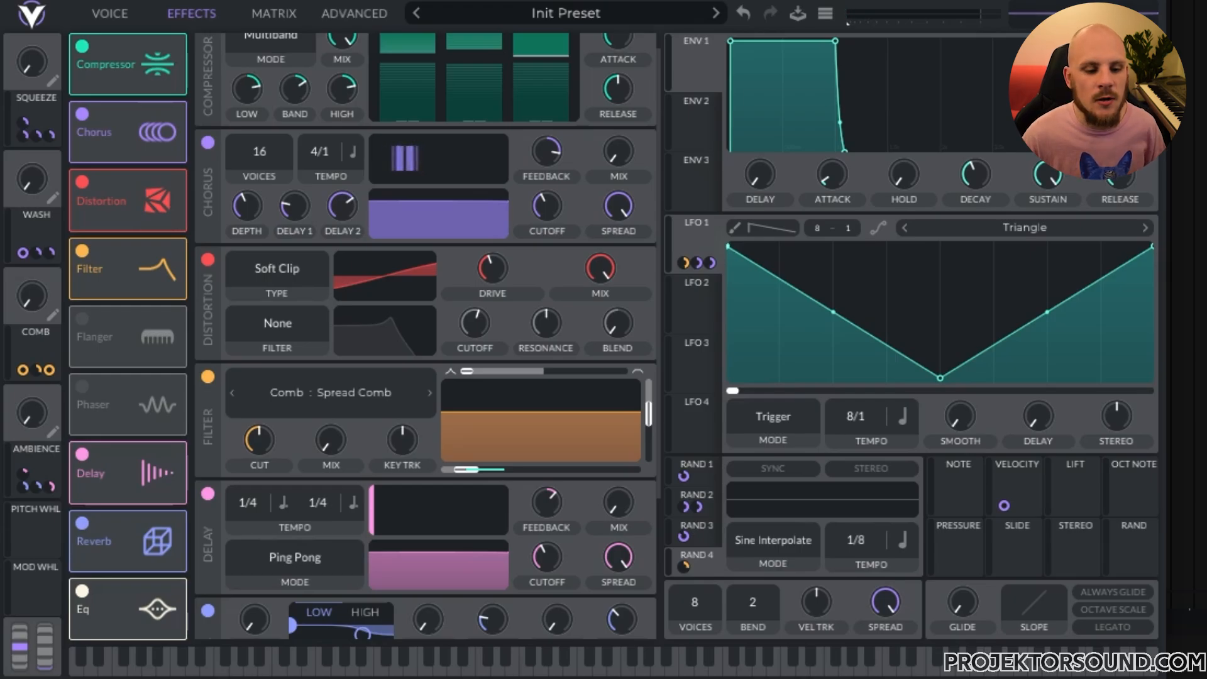
Step: Assign the mod wheel to both Random 2 modulation amounts and to the transpose of oscillators 1 and 2
left_click(32, 594)
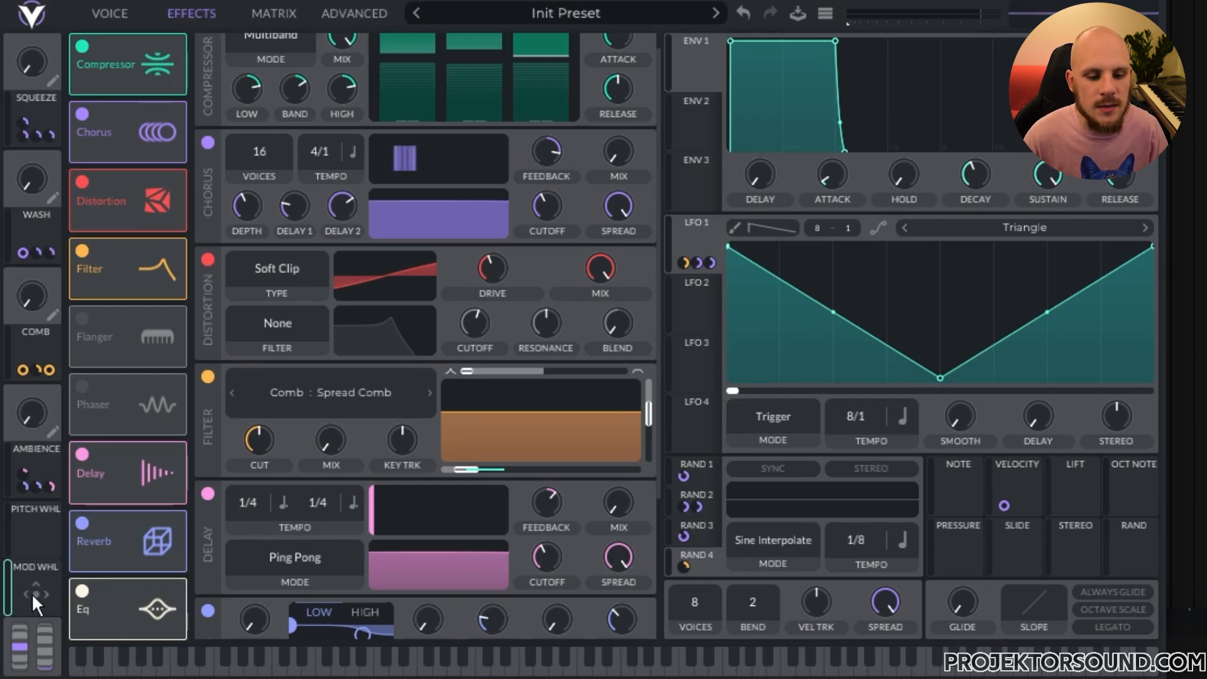
left_click(107, 14)
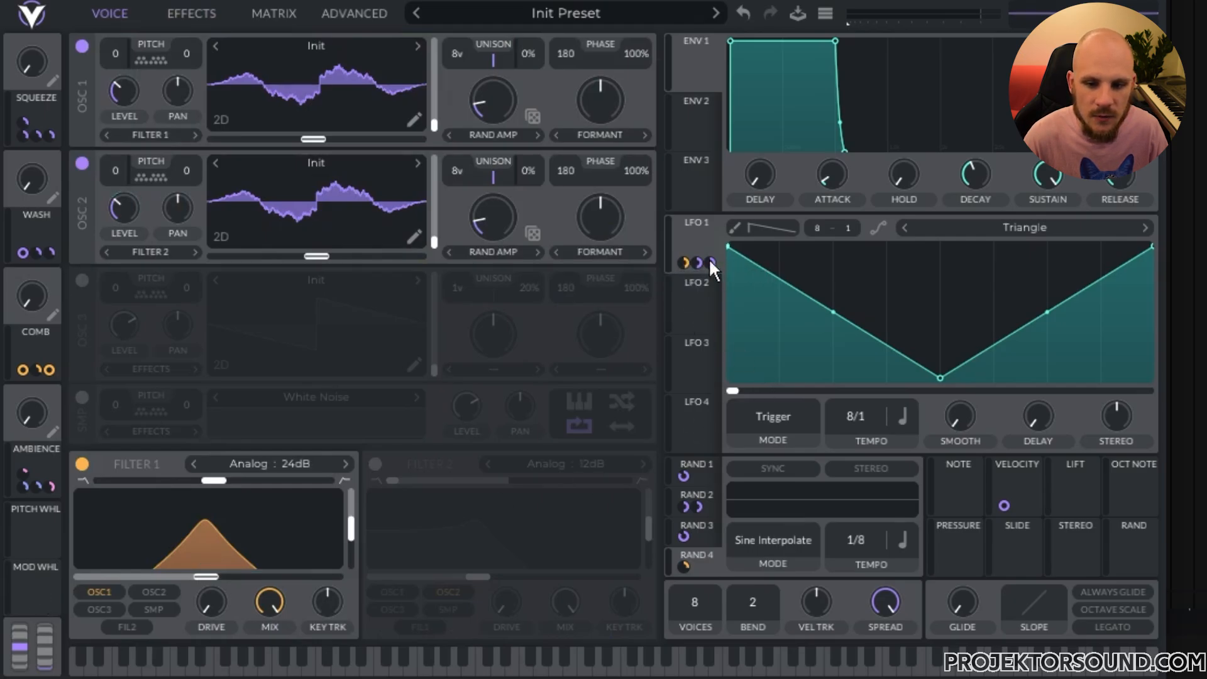
mouse_move(691, 261)
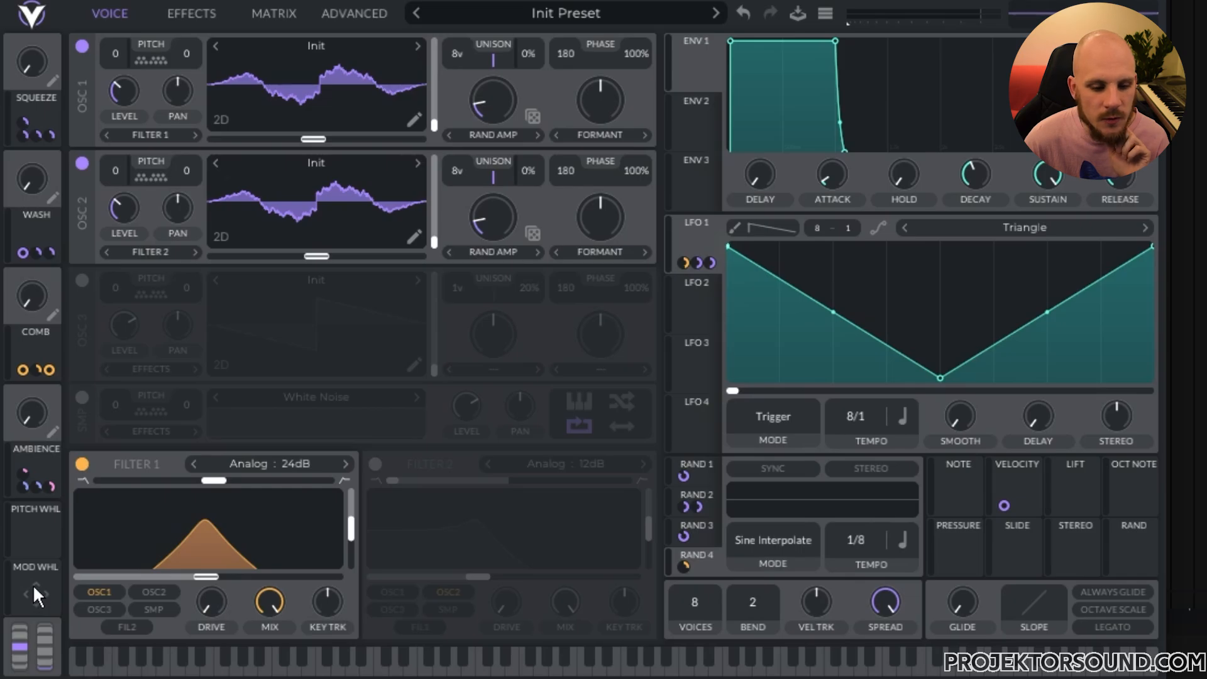
left_click_drag(33, 591, 683, 509)
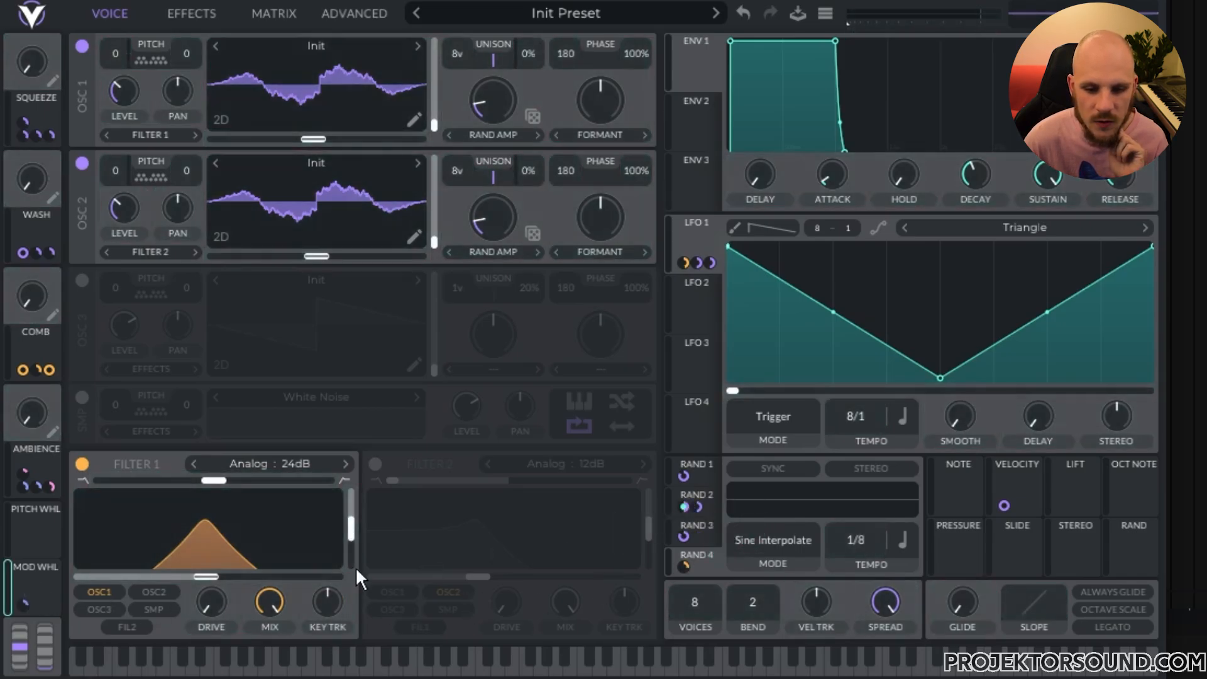
left_click_drag(38, 592, 410, 564)
left_click_drag(695, 506, 124, 91)
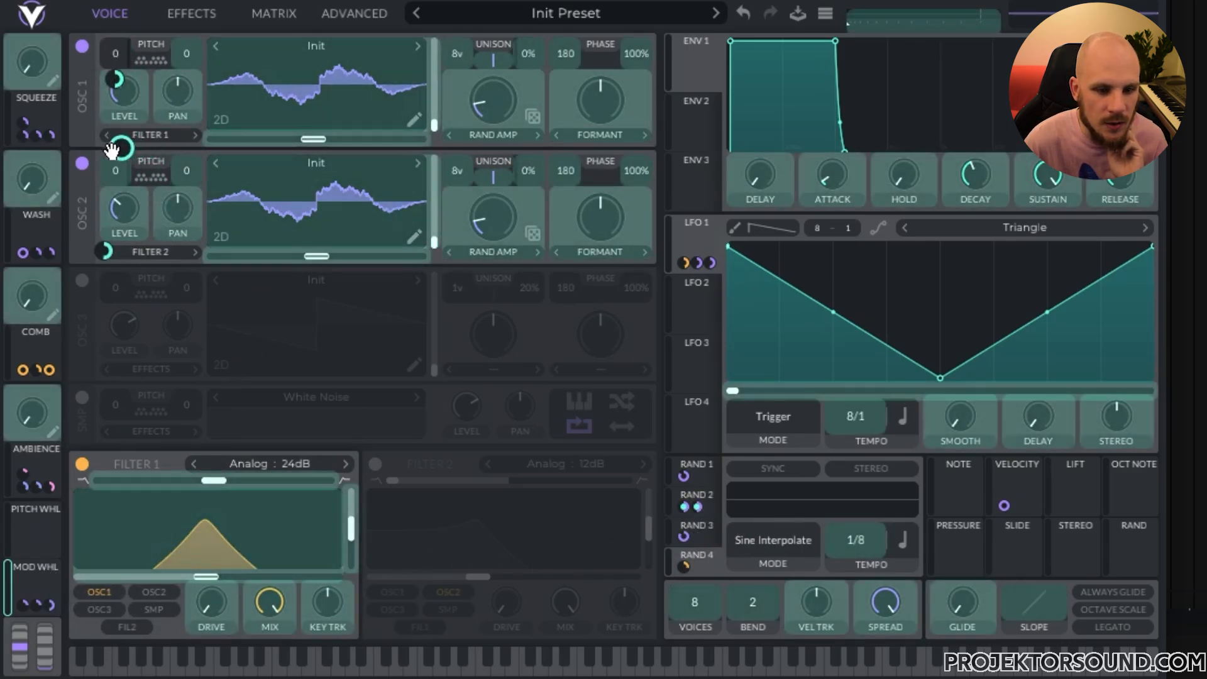
Step: Reshape the remap curve of the mod wheel's Modulation 2 Amount routing to drop from maximum at the start to a flat zero
left_click(273, 12)
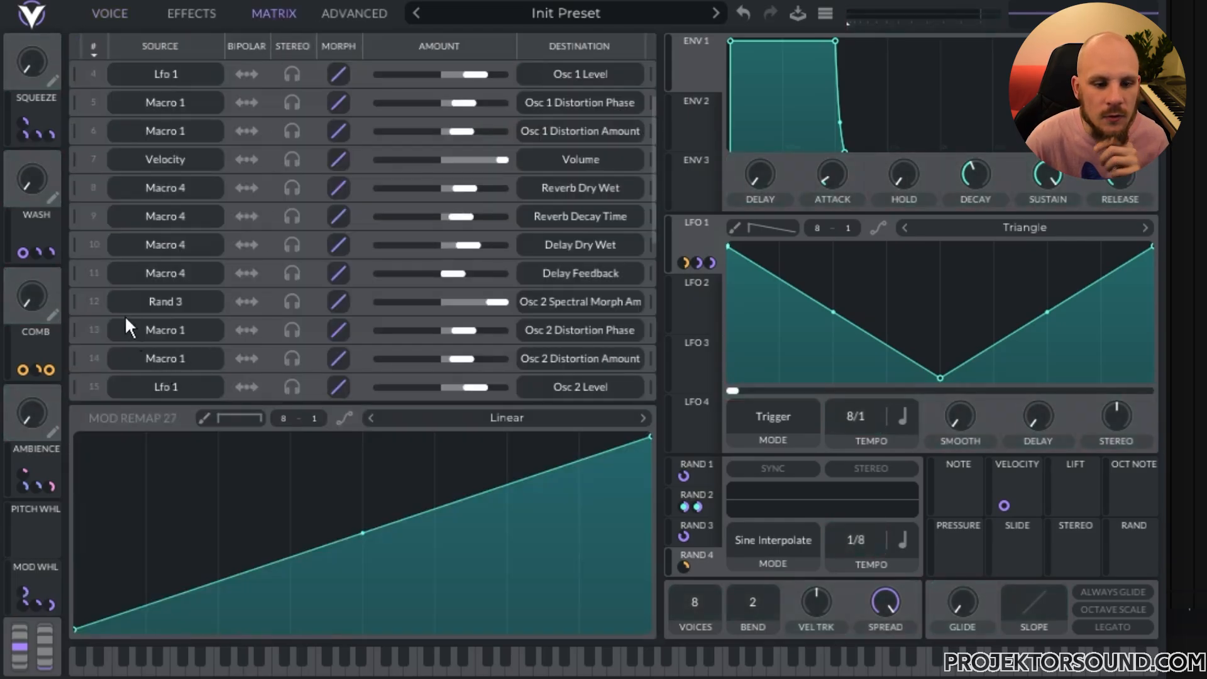
scroll(183, 295, "down", 5)
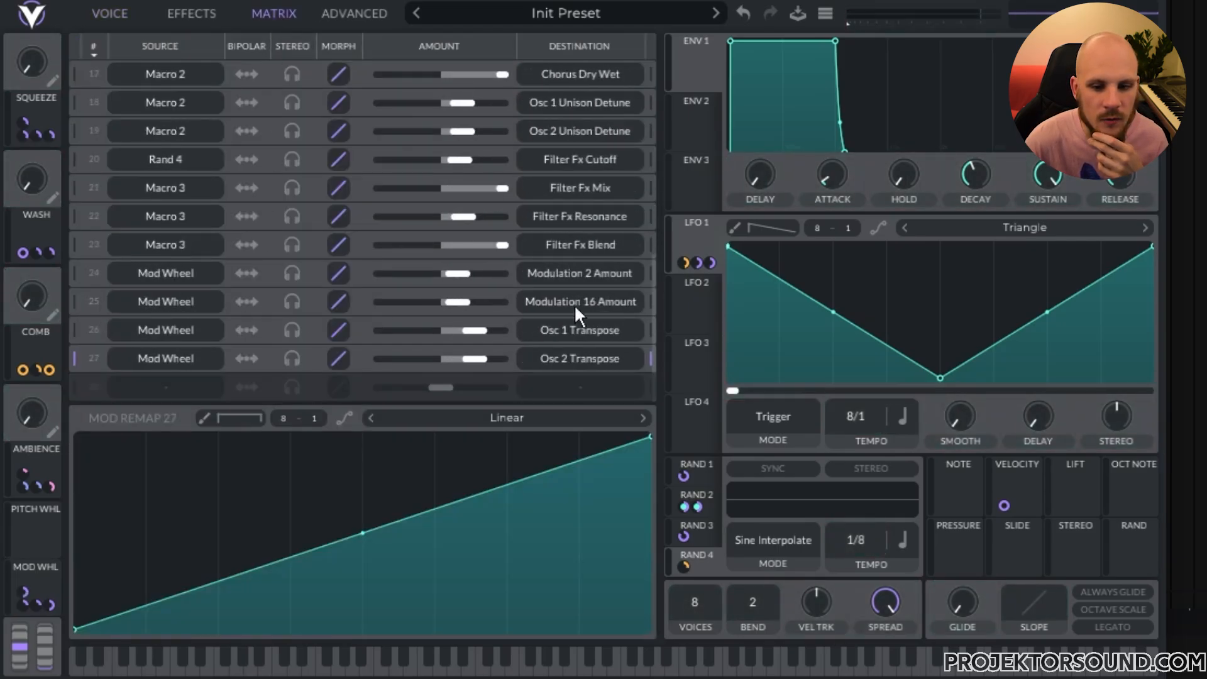
left_click(76, 273)
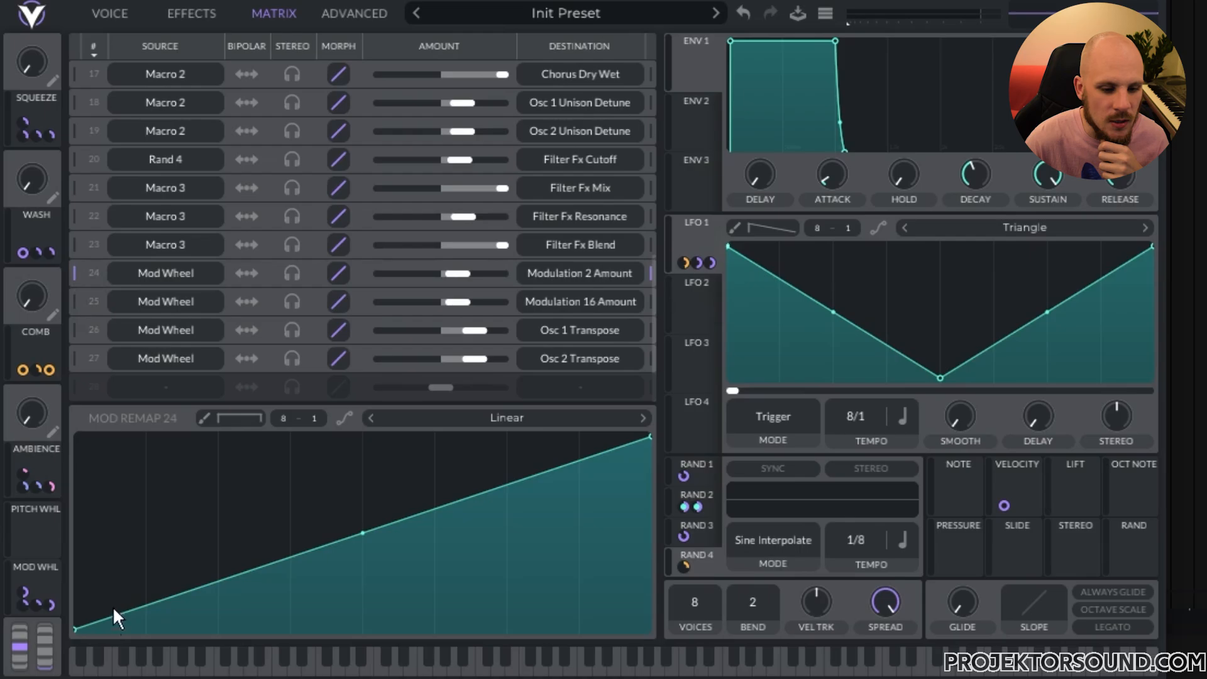
left_click_drag(80, 627, 70, 388)
double_click(146, 533)
left_click_drag(145, 533, 75, 630)
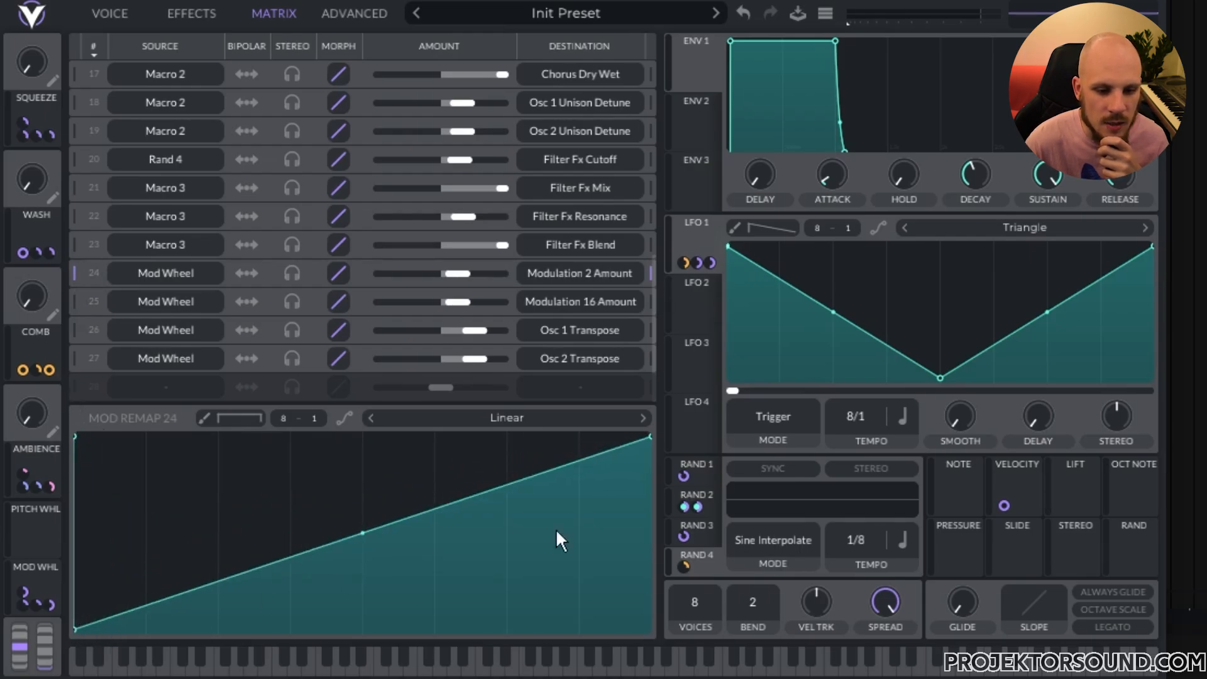
left_click_drag(653, 435, 650, 630)
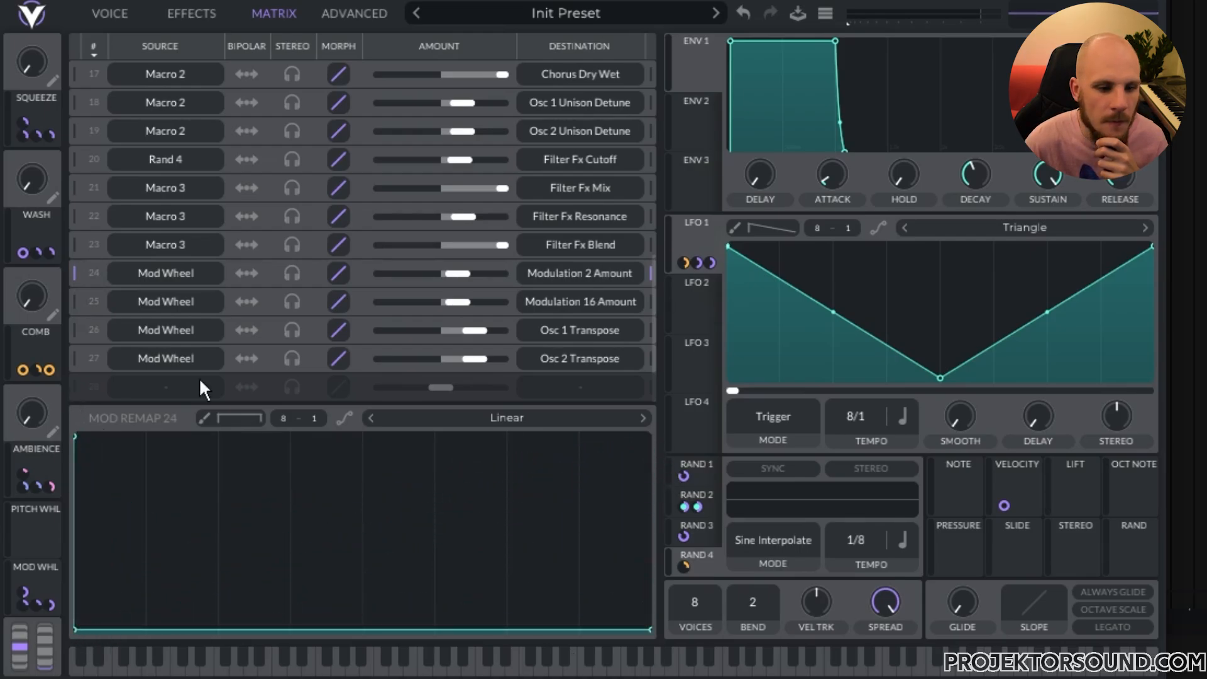
Step: Give the mod wheel's Modulation 16 Amount routing the same remap curve, dropping from maximum at the start to a flat zero
left_click(74, 301)
left_click_drag(76, 626, 40, 402)
double_click(135, 535)
left_click_drag(135, 534, 75, 630)
left_click_drag(647, 437, 648, 627)
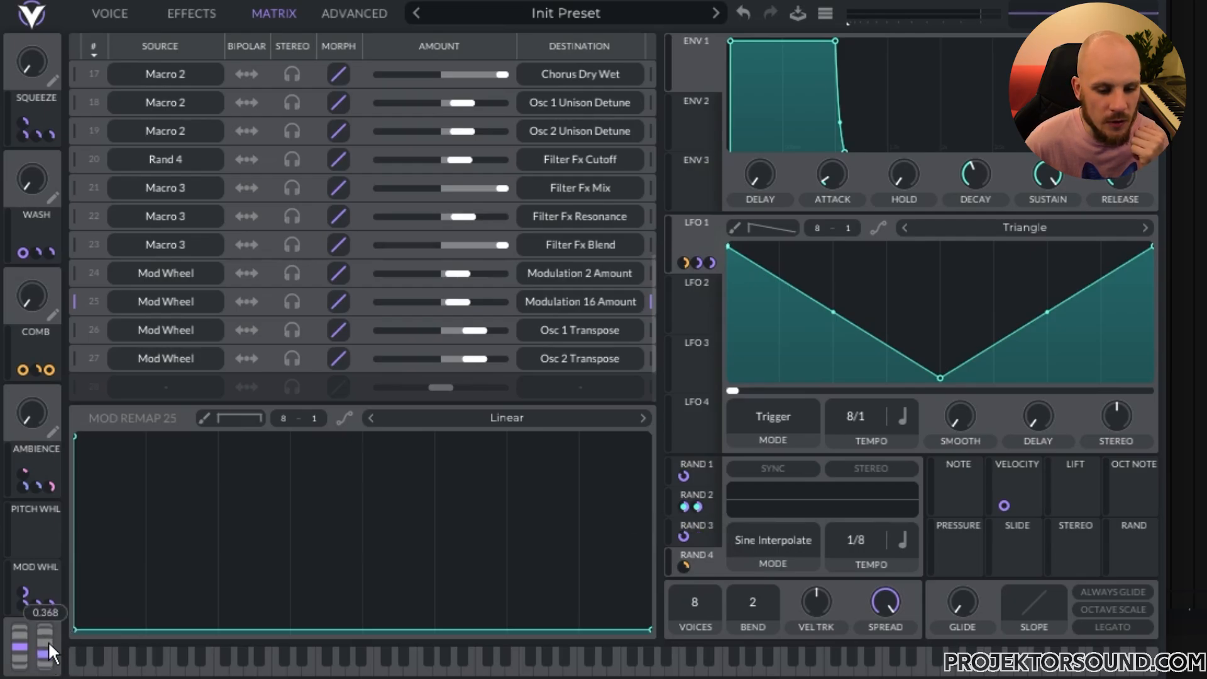
Step: Move the mod wheel to check its remapped routings and the oscillators' transpose, and return the wheel to zero
left_click_drag(47, 658, 47, 677)
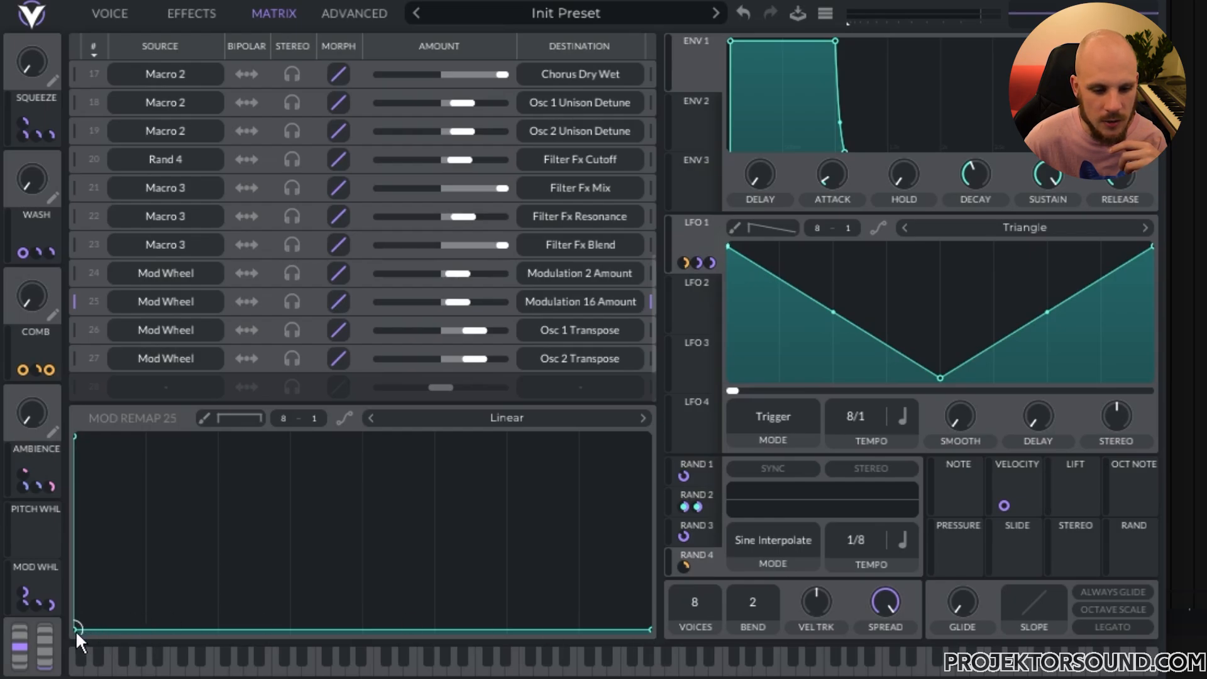
mouse_move(75, 628)
left_mouse_down()
mouse_move(563, 628)
mouse_move(76, 629)
left_mouse_up()
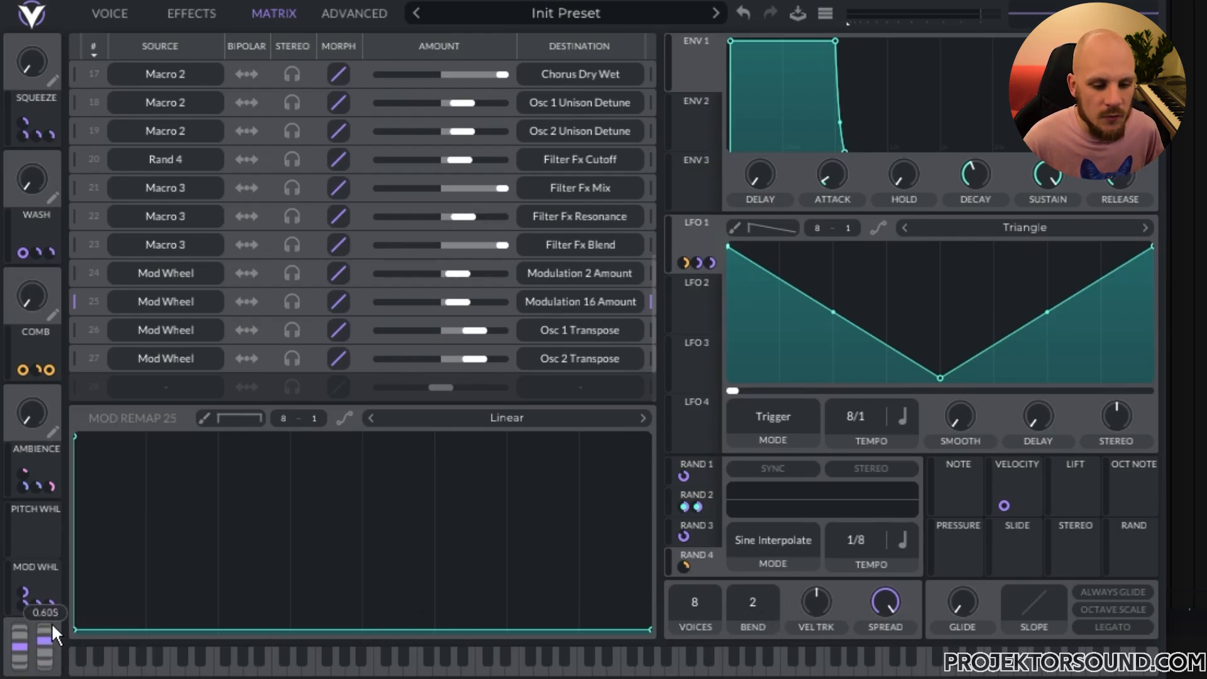
left_click_drag(51, 623, 45, 666)
left_click_drag(53, 587, 280, 54)
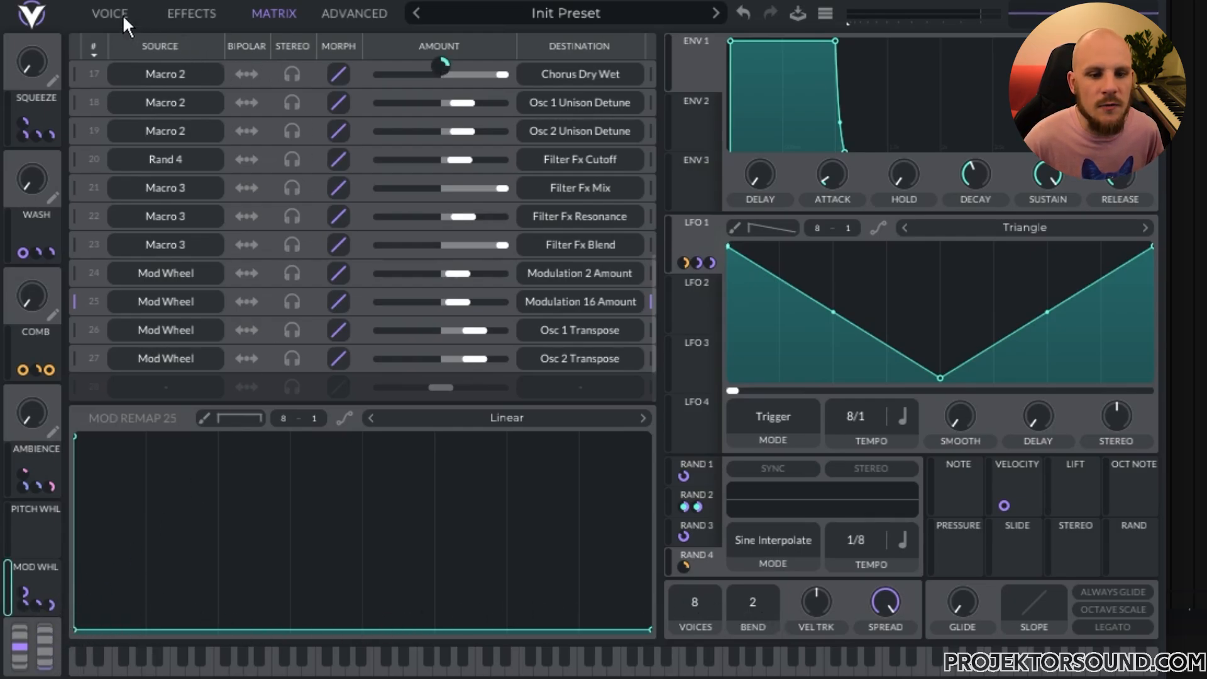
left_click_drag(122, 14, 149, 166)
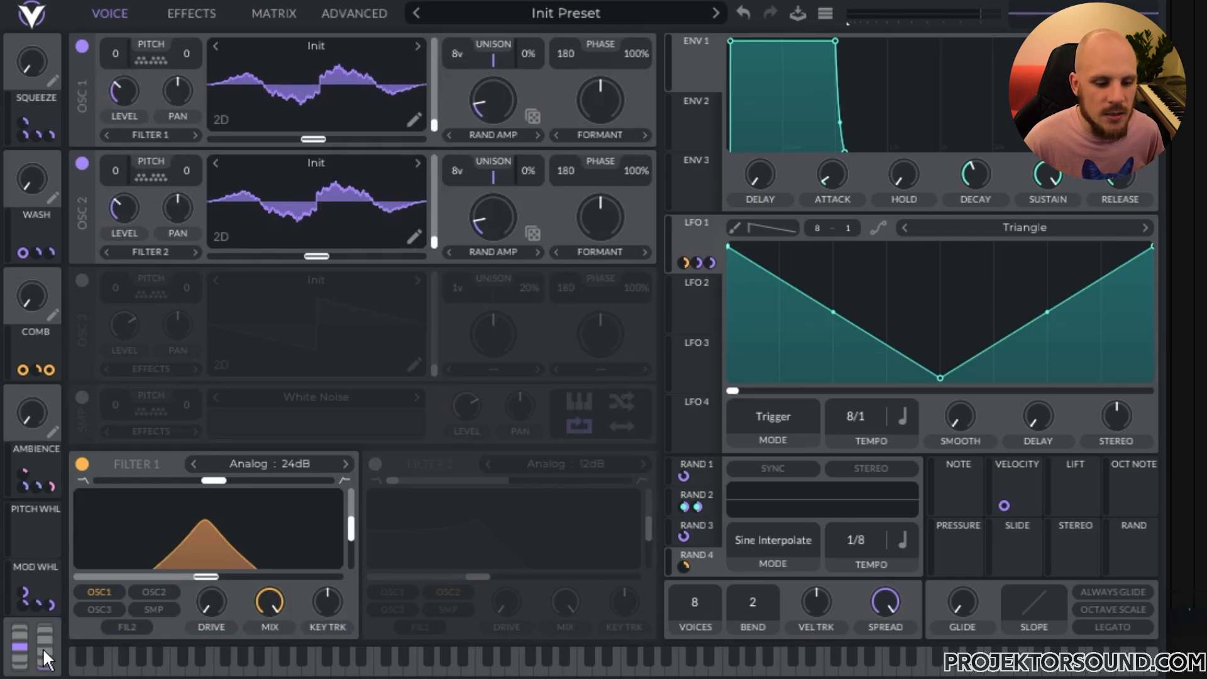
mouse_move(51, 671)
left_mouse_down()
mouse_move(55, 610)
mouse_move(42, 668)
left_mouse_up()
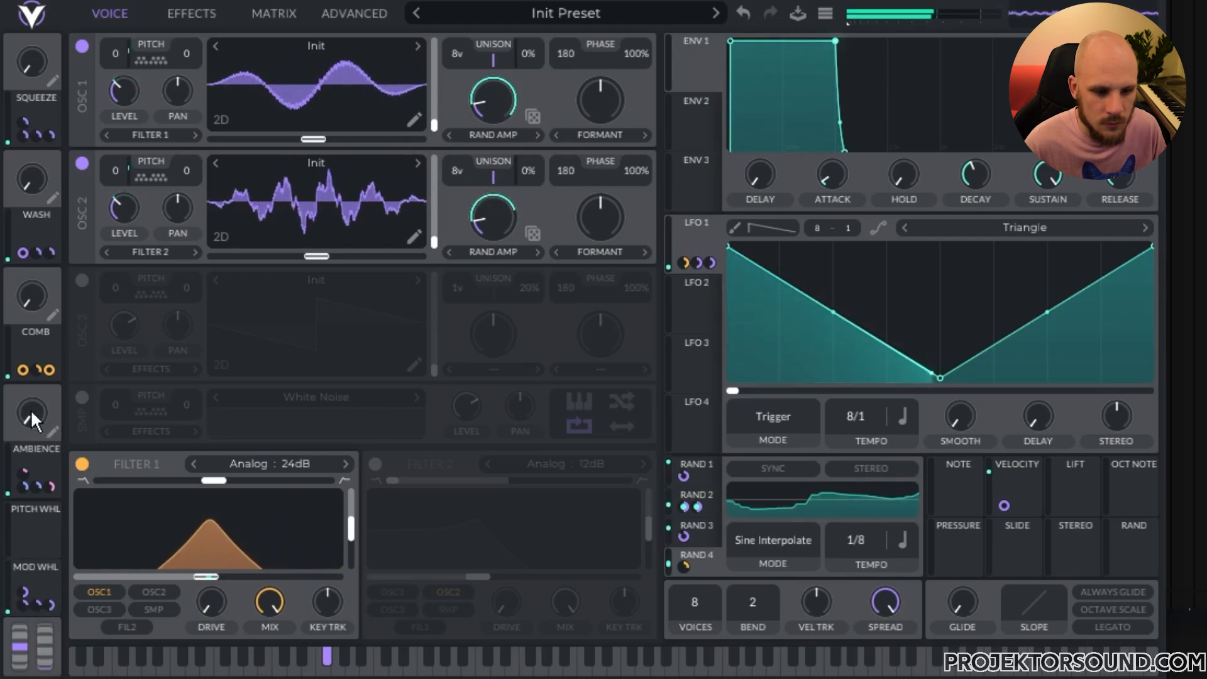
Step: Audition the patch while a note plays by raising Ambience, Comb, Wash and Squeeze and sweeping the mod wheel
left_click_drag(32, 410, 49, 304)
mouse_move(46, 653)
left_mouse_down()
mouse_move(45, 600)
mouse_move(44, 657)
left_mouse_up()
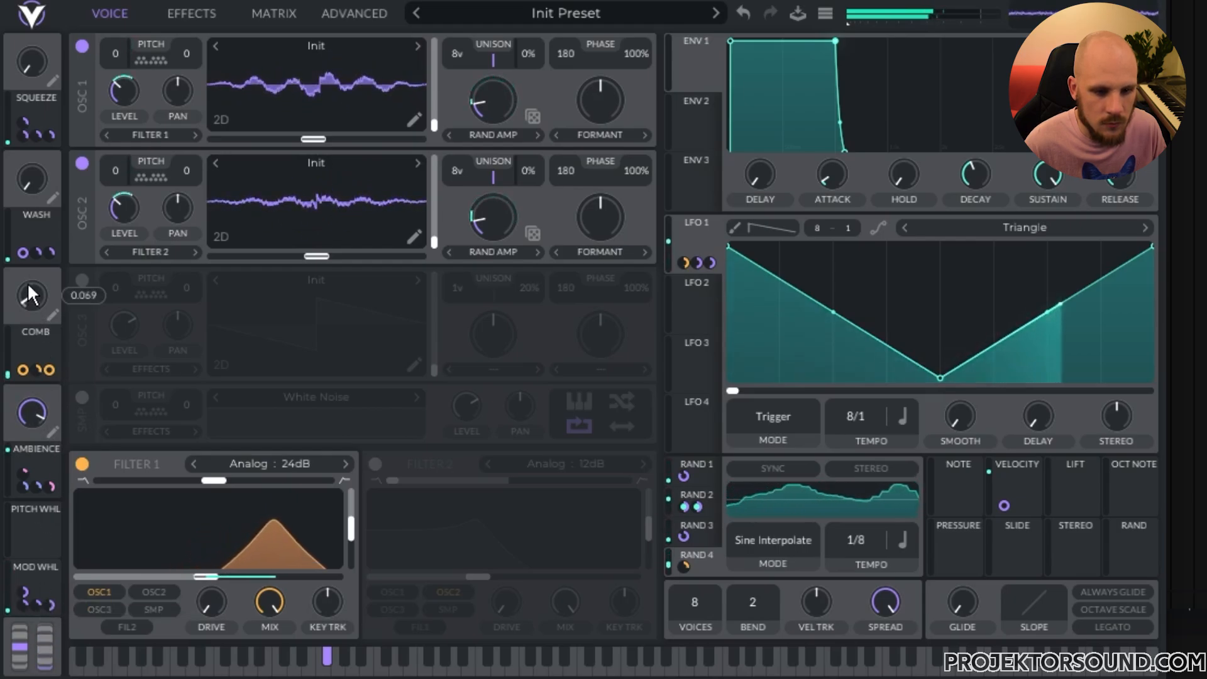
left_click_drag(27, 287, 43, 213)
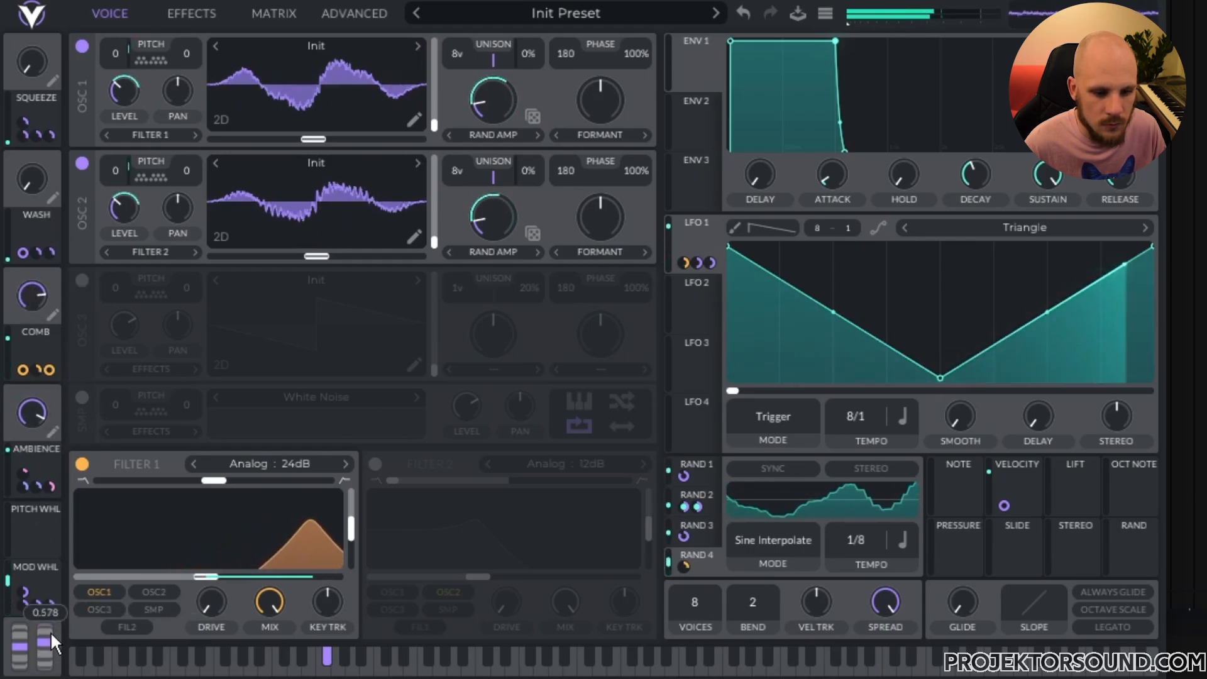
left_click_drag(35, 160, 37, 2)
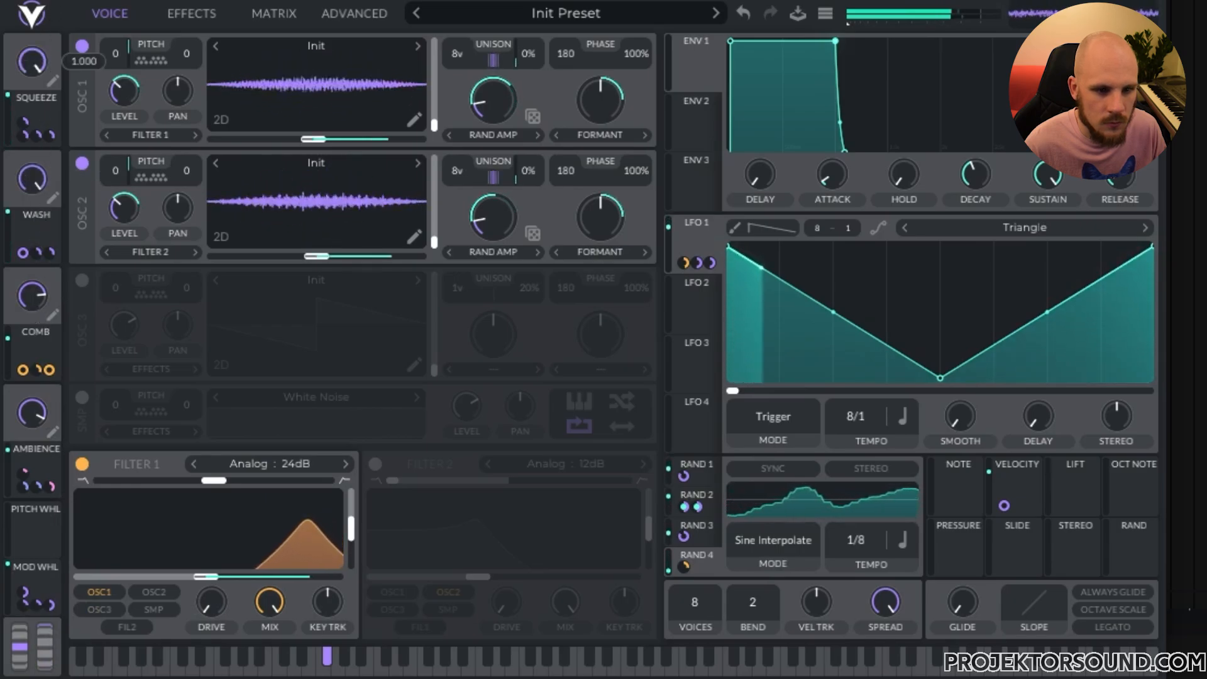
left_click_drag(46, 631, 48, 659)
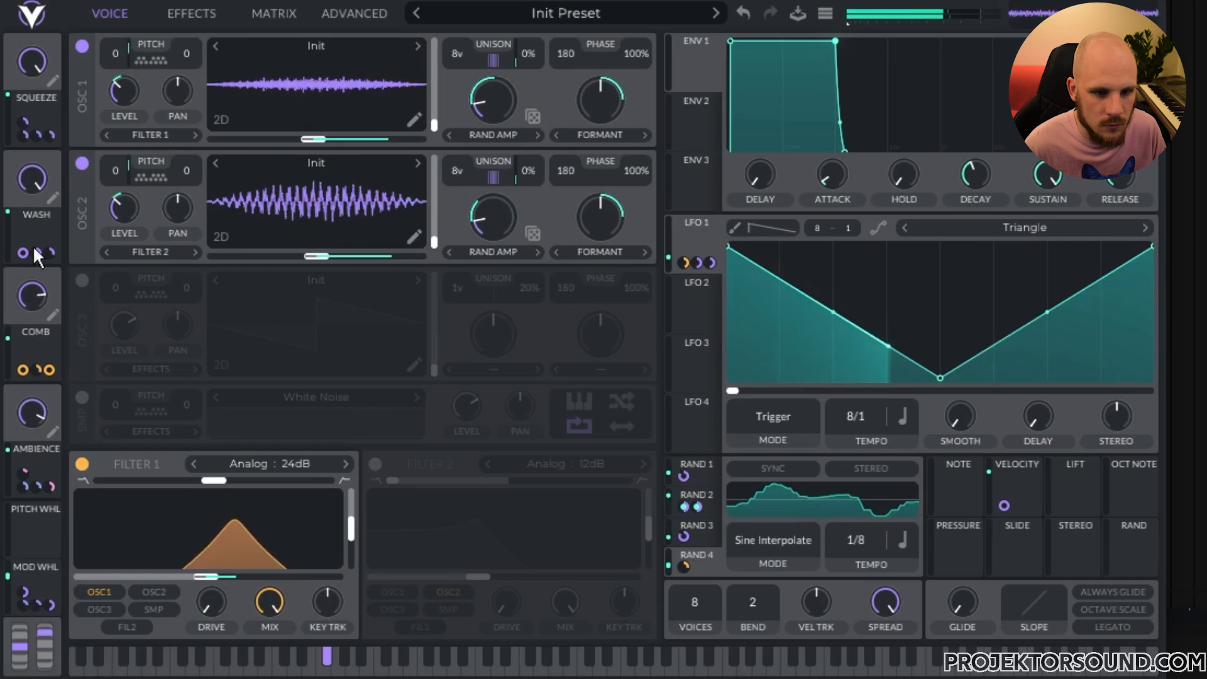
Step: Return Squeeze, Wash and Comb to zero, lower Ambience and sweep the mod wheel back to zero while the note plays
left_click_drag(27, 57, 27, 485)
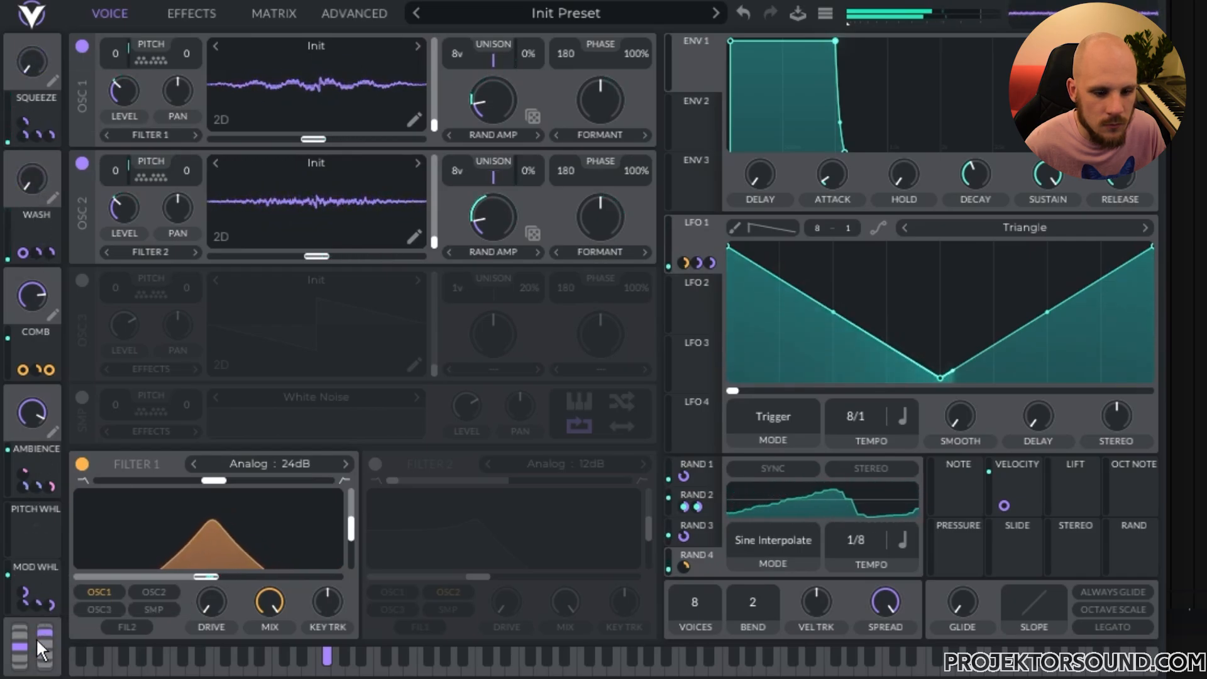
mouse_move(45, 639)
left_mouse_down()
mouse_move(48, 670)
mouse_move(50, 638)
left_mouse_up()
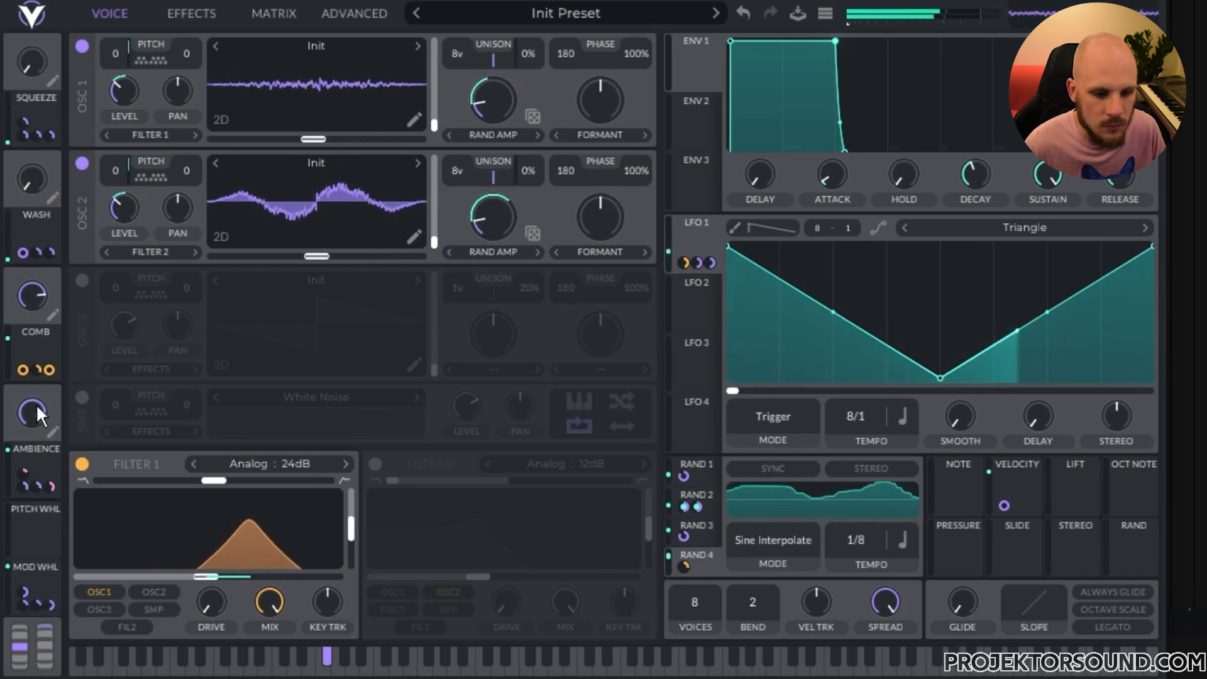
left_click_drag(36, 404, 47, 446)
left_click_drag(29, 323, 30, 440)
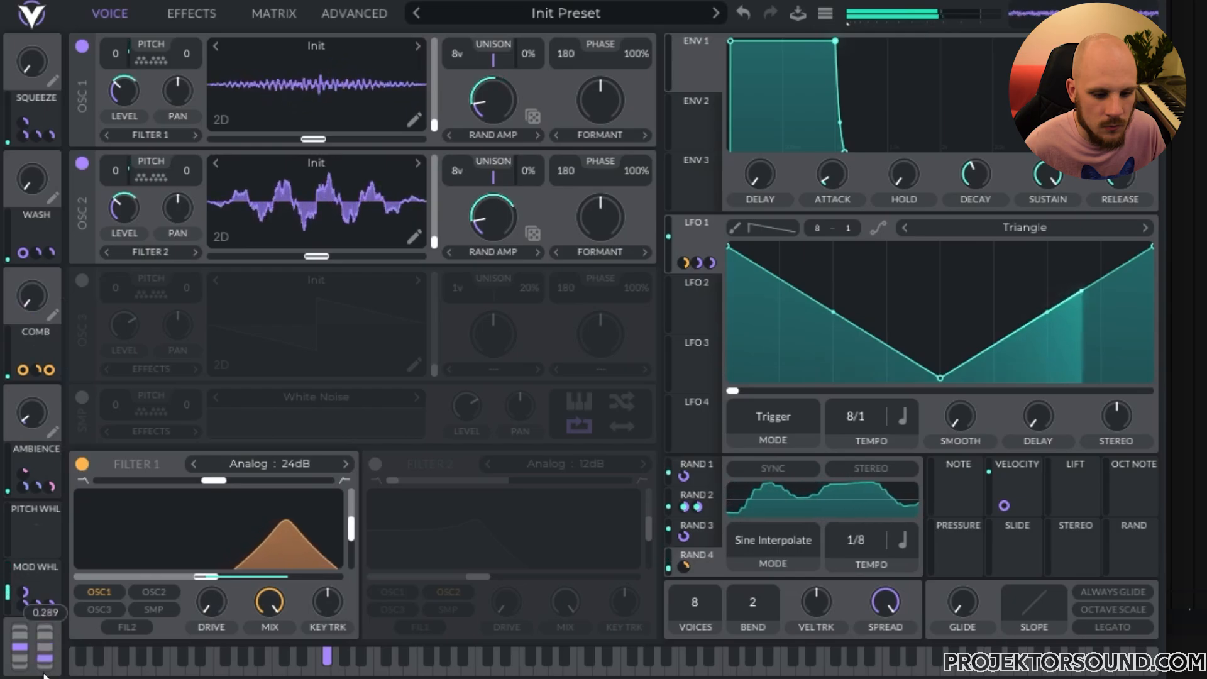
left_click_drag(47, 641, 47, 670)
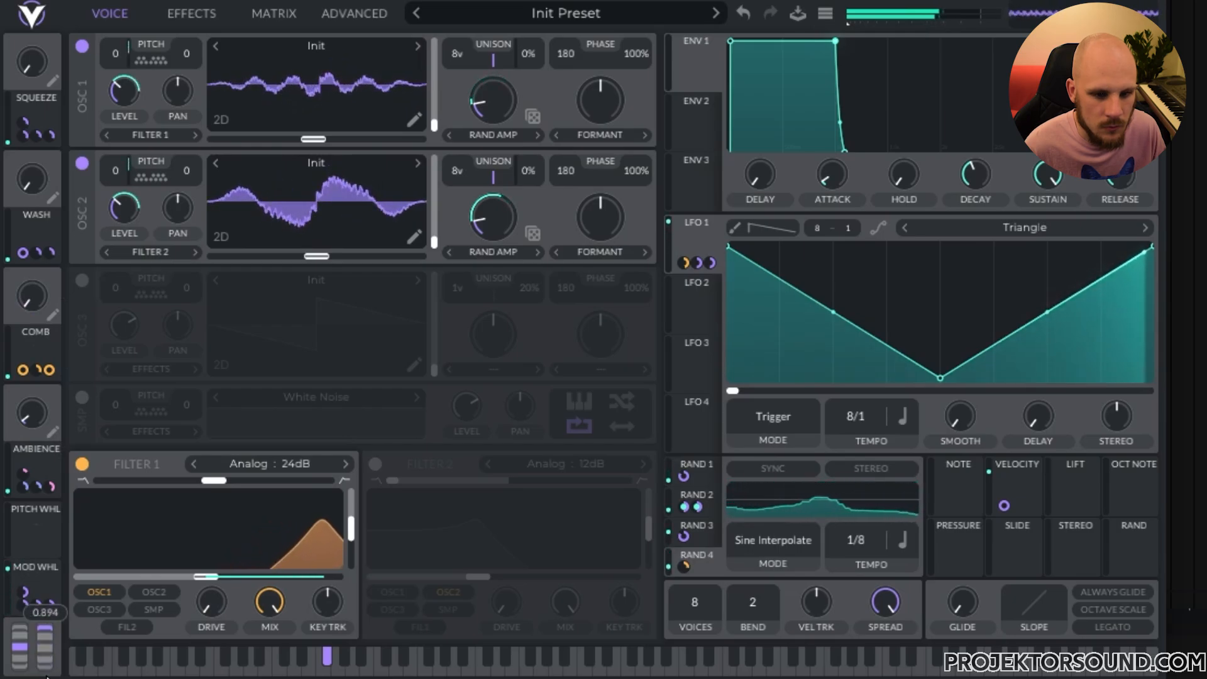
Step: Enable stereo for Random 3 and rebalance the oscillators by lowering oscillator 2's level and slightly raising oscillator 1's
left_click(700, 535)
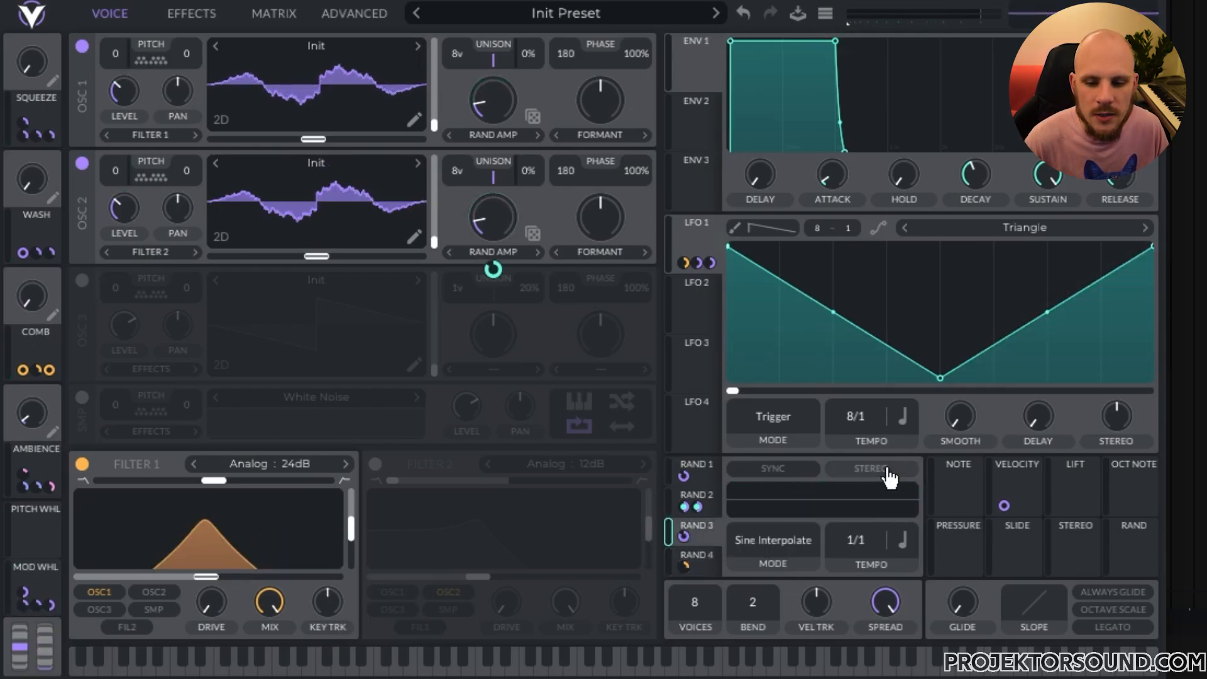
left_click(869, 477)
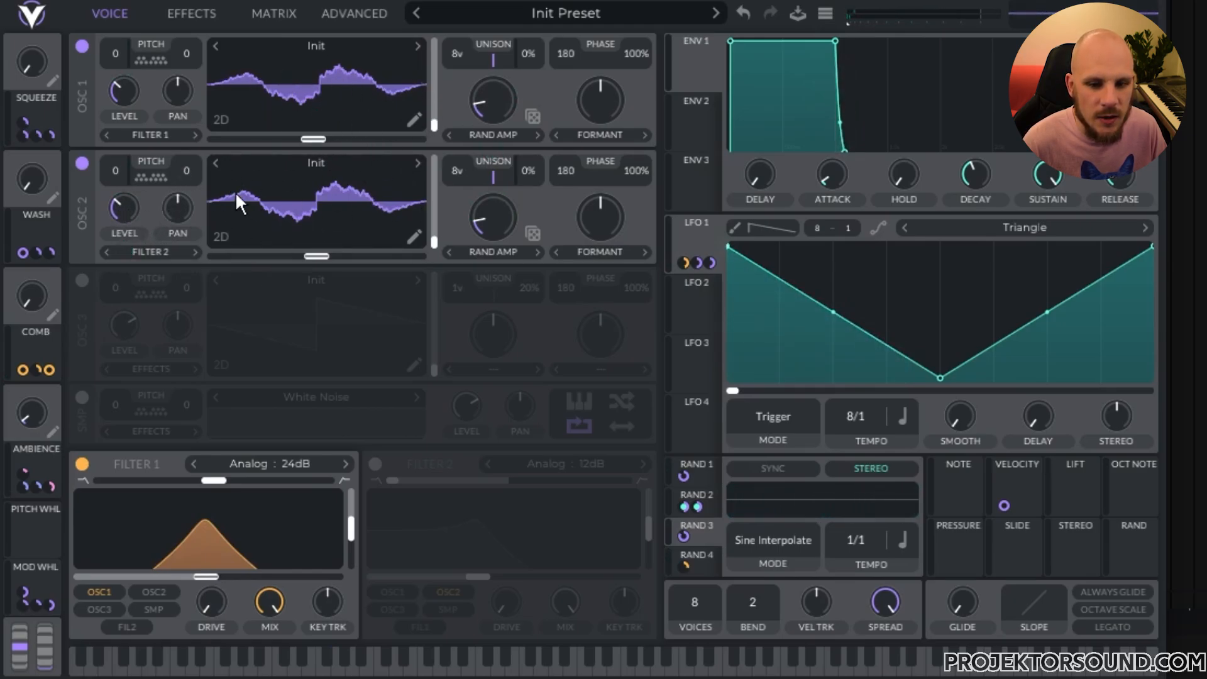
left_click_drag(124, 207, 123, 232)
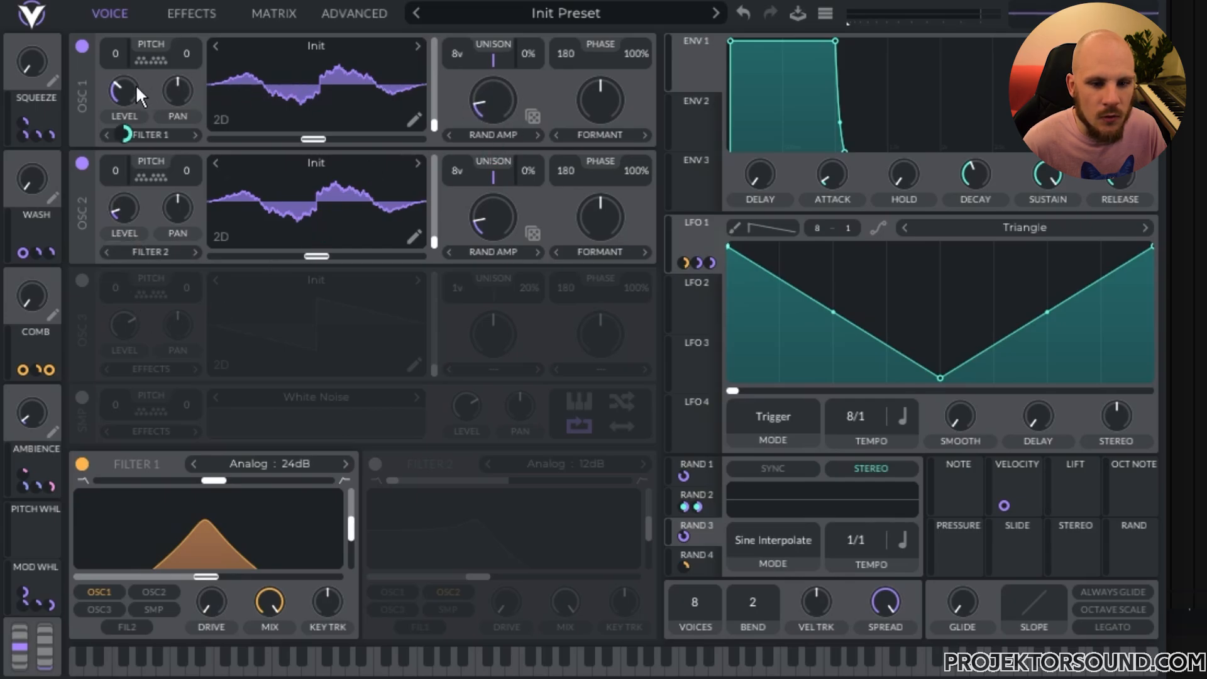
mouse_move(123, 90)
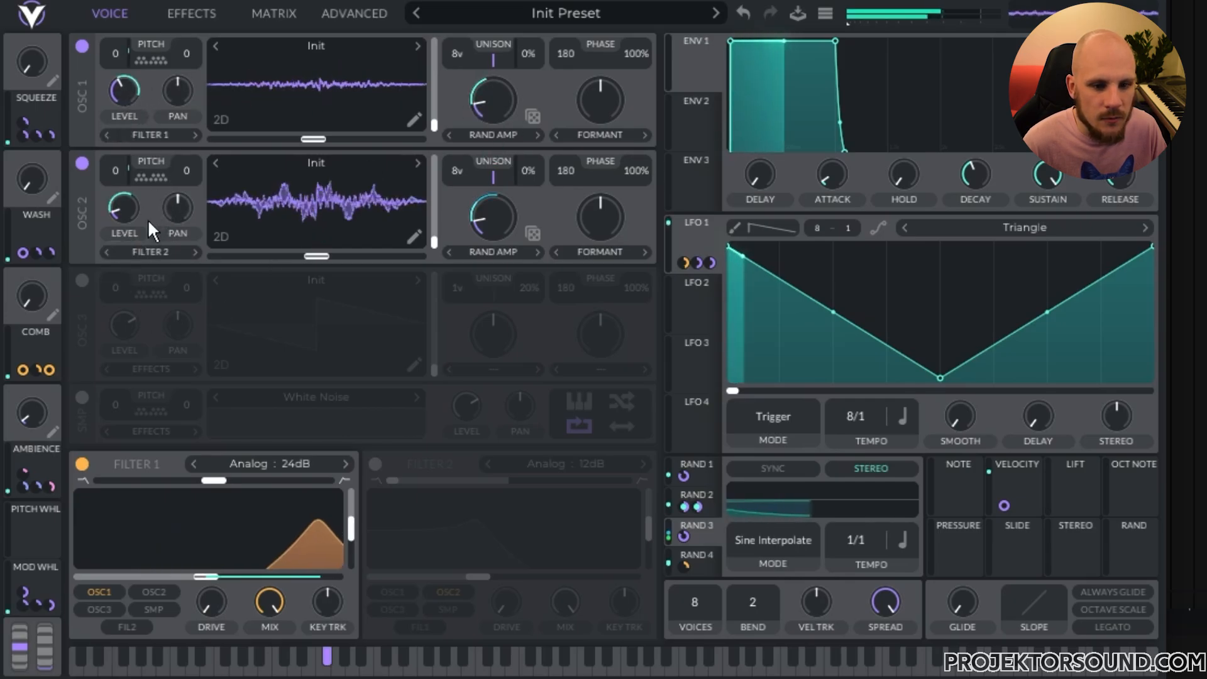
left_click_drag(125, 99, 125, 96)
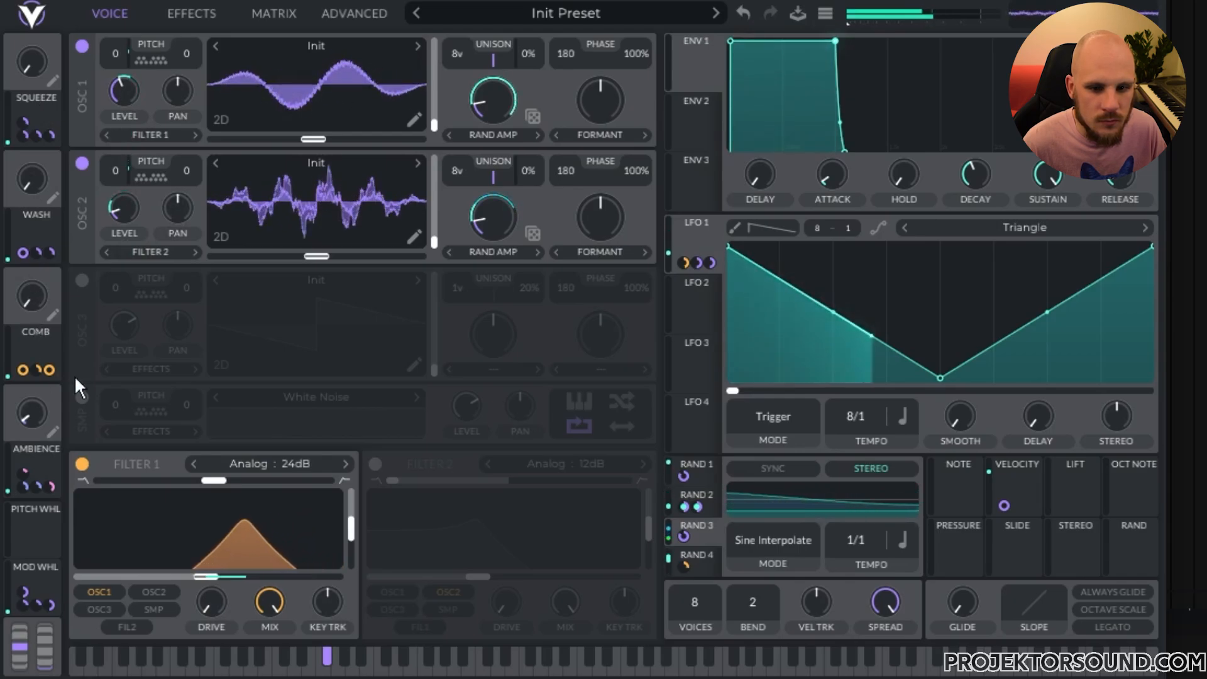
Step: Audition the Wash, Squeeze and Comb macros with the new balance, and return all four macros to zero
left_click_drag(27, 171, 35, 1)
left_click_drag(33, 66, 14, 274)
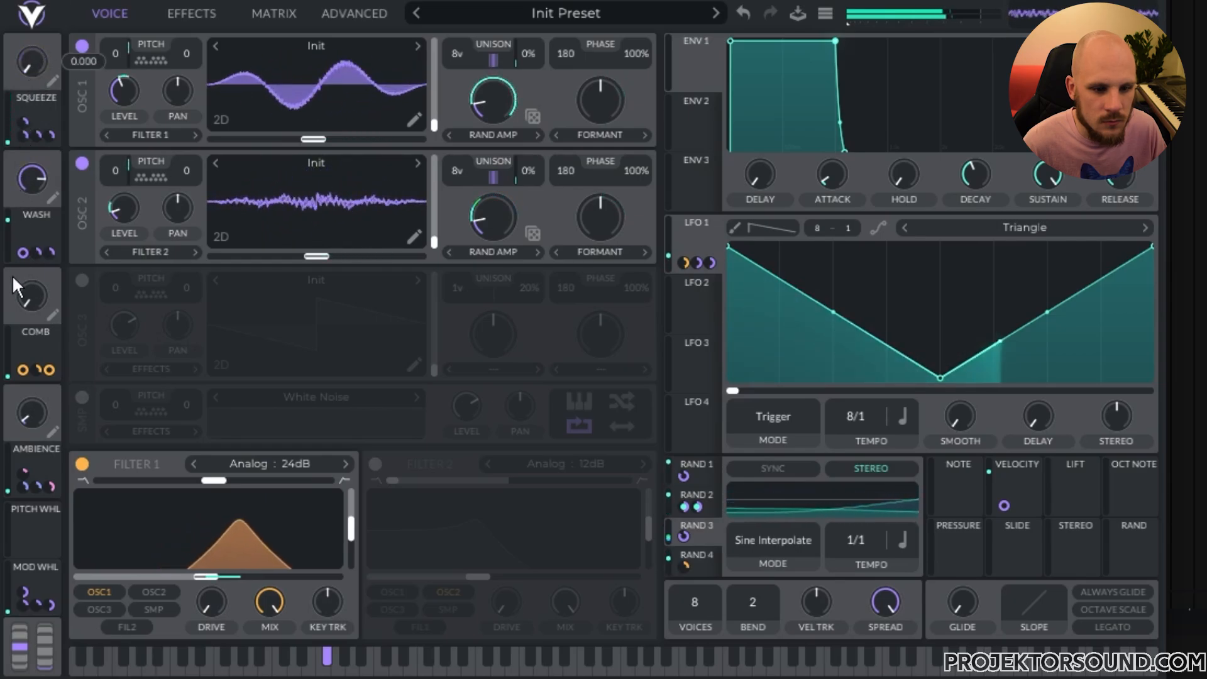
left_click_drag(31, 181, 30, 280)
left_click_drag(30, 286, 24, 315)
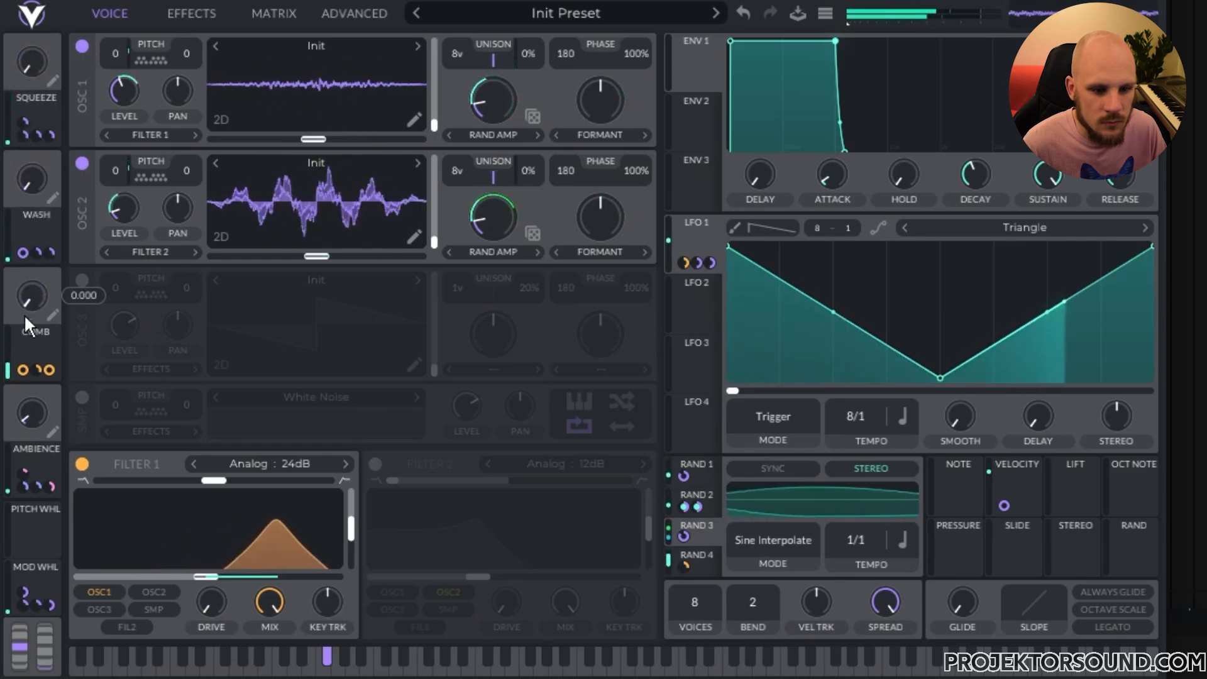
left_click_drag(43, 395, 20, 458)
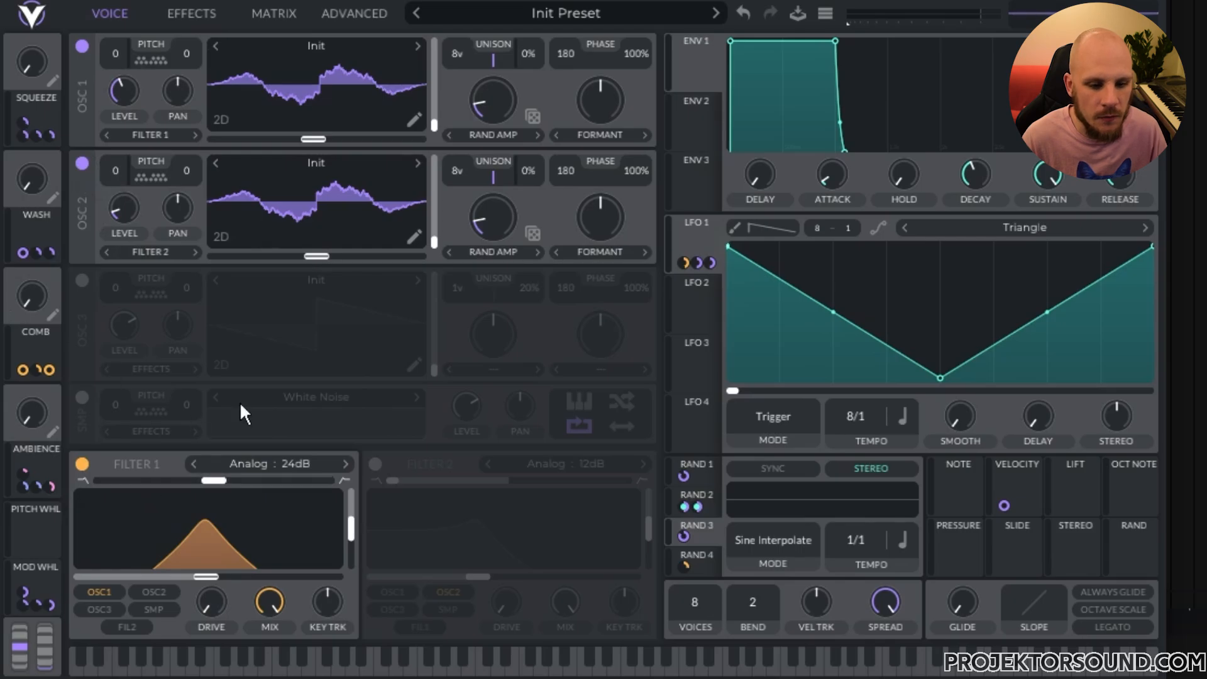
Step: Start saving the patch as a preset and name it "[ATMOS] Infinite Atonality"
left_click(798, 15)
type("[A]")
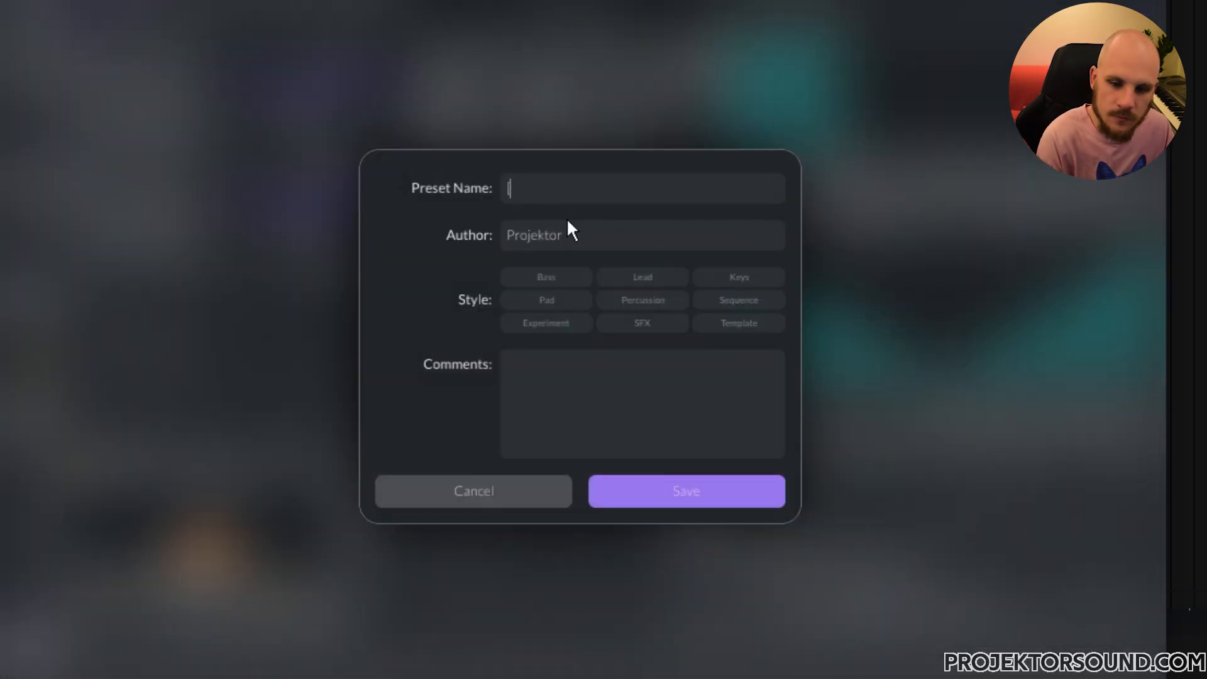
type("T")
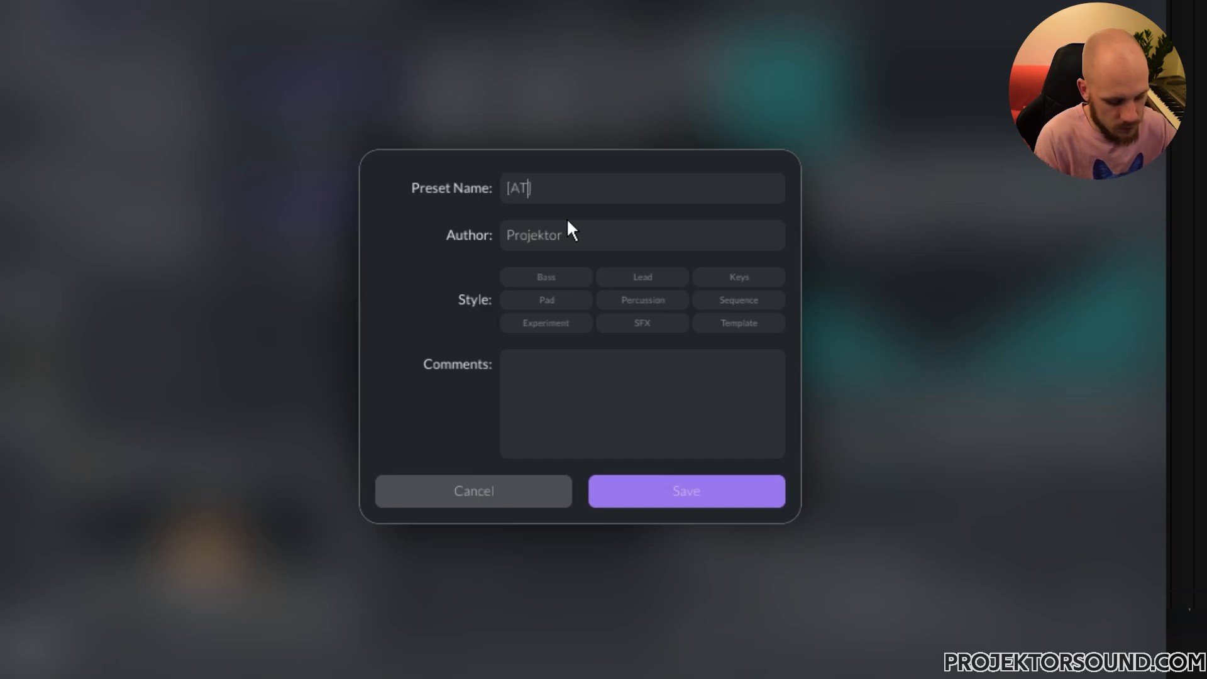
type("MOS")
left_click(619, 186)
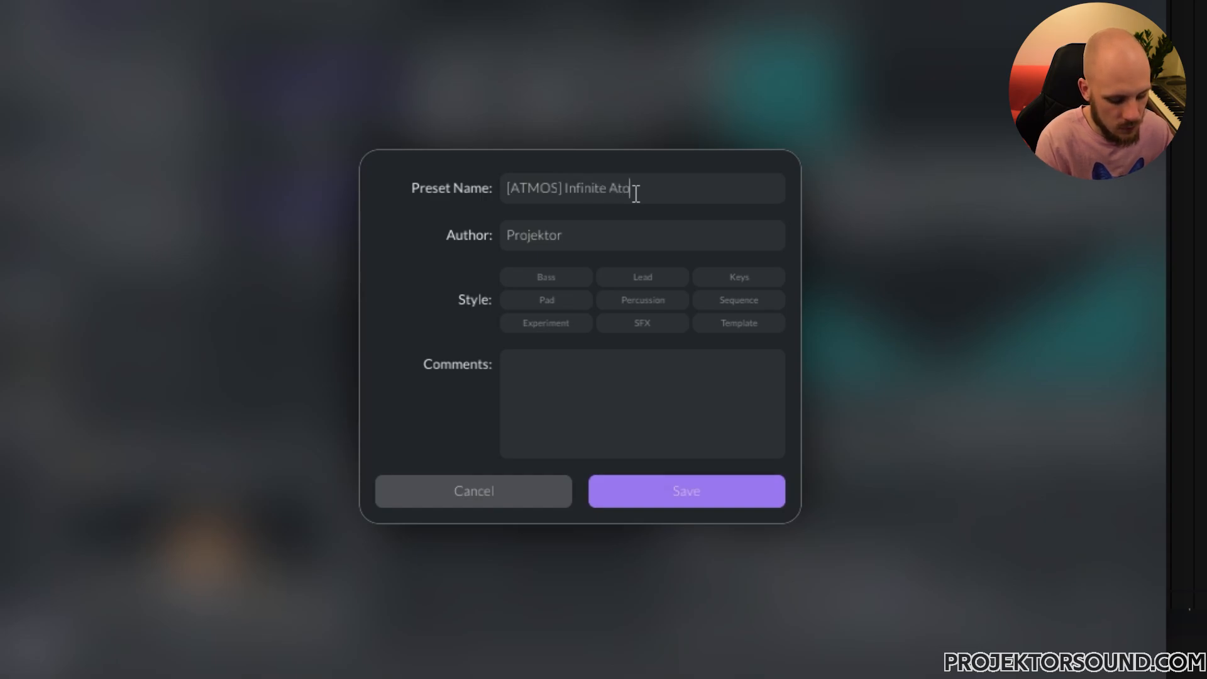
type("Infinite Atonality")
Step: Add the comment "Modwheel = Pitch" to the preset details and save the preset
left_click(650, 387)
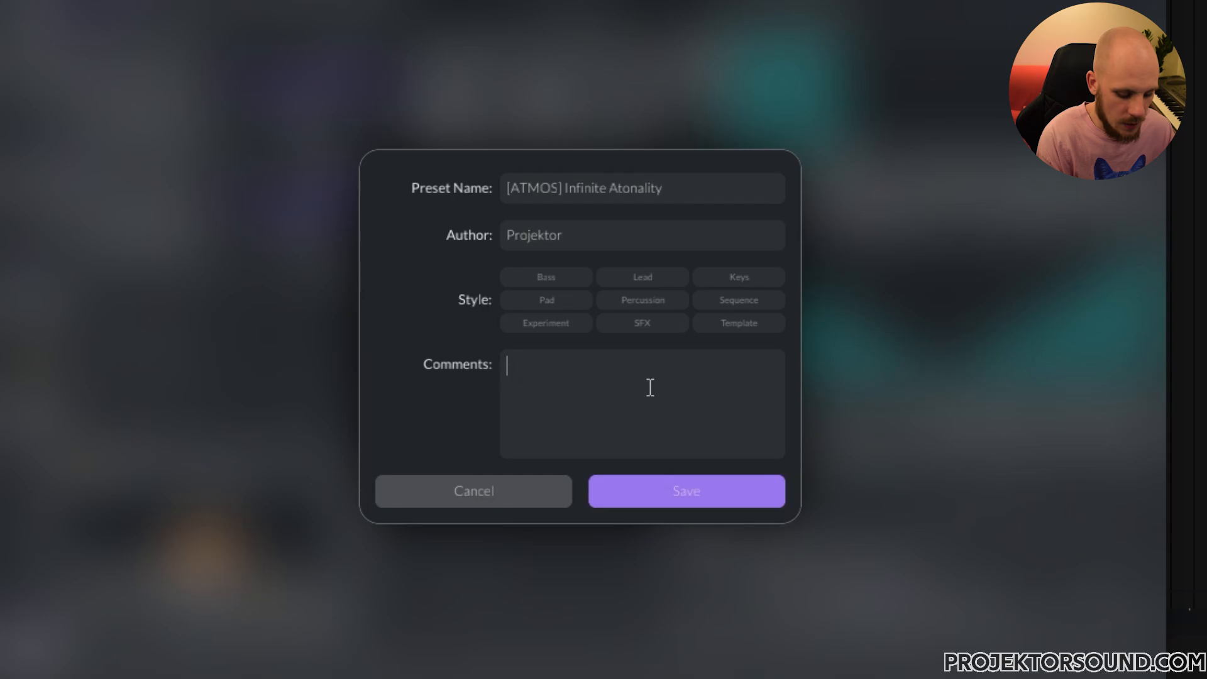
type("Modwheel = Pitch")
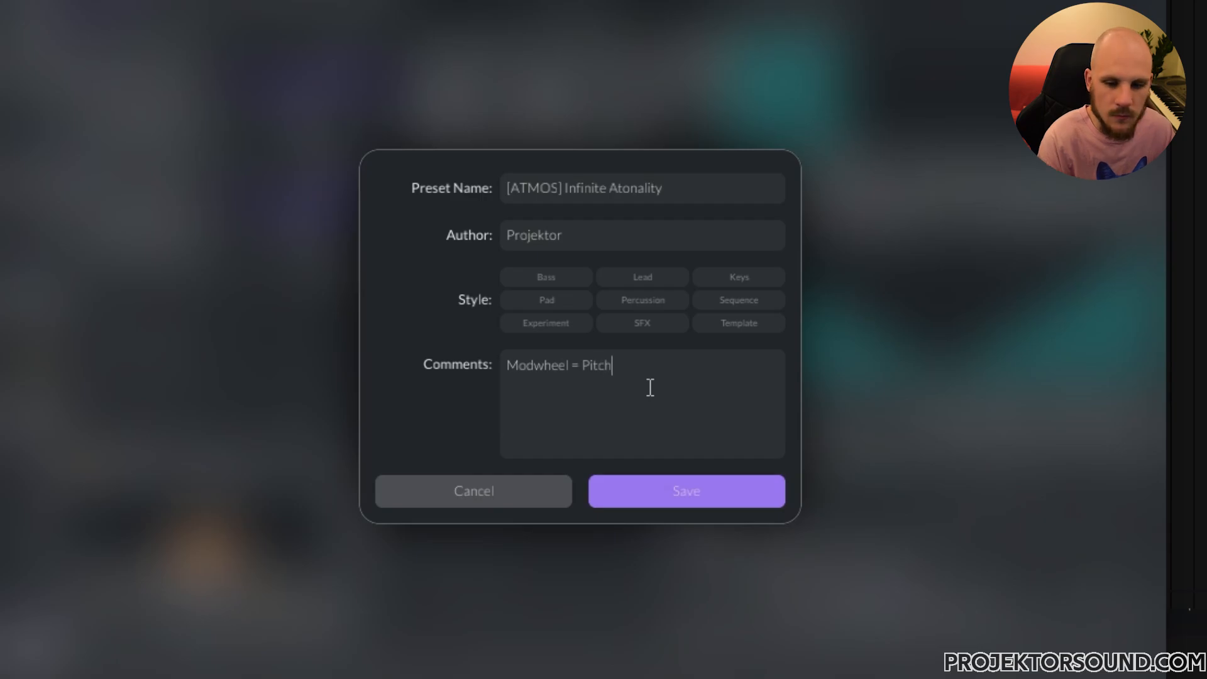
left_click(678, 496)
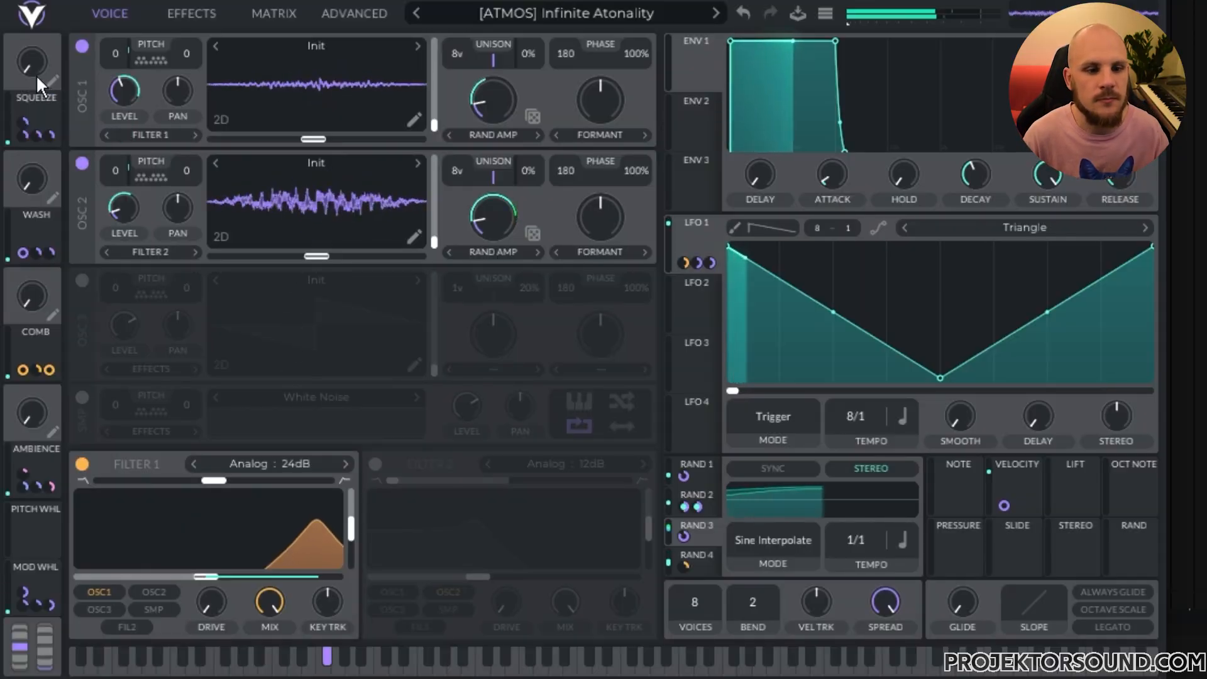
Step: Audition the saved preset on a held note by raising Wash, sweeping Comb and Squeeze, and bringing Ambience up to about two thirds
mouse_move(36, 74)
left_mouse_down()
mouse_move(56, 18)
mouse_move(44, 93)
left_mouse_up()
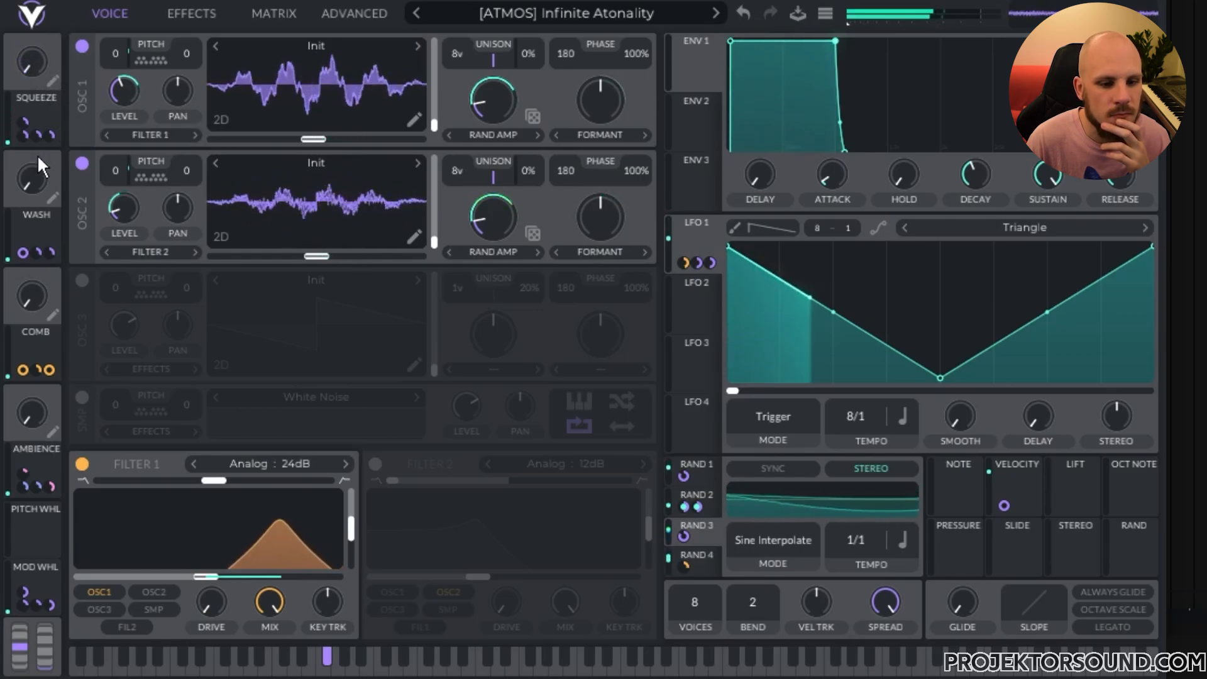
left_click_drag(37, 173, 37, 82)
left_click_drag(34, 292, 48, 187)
left_click_drag(38, 398, 47, 353)
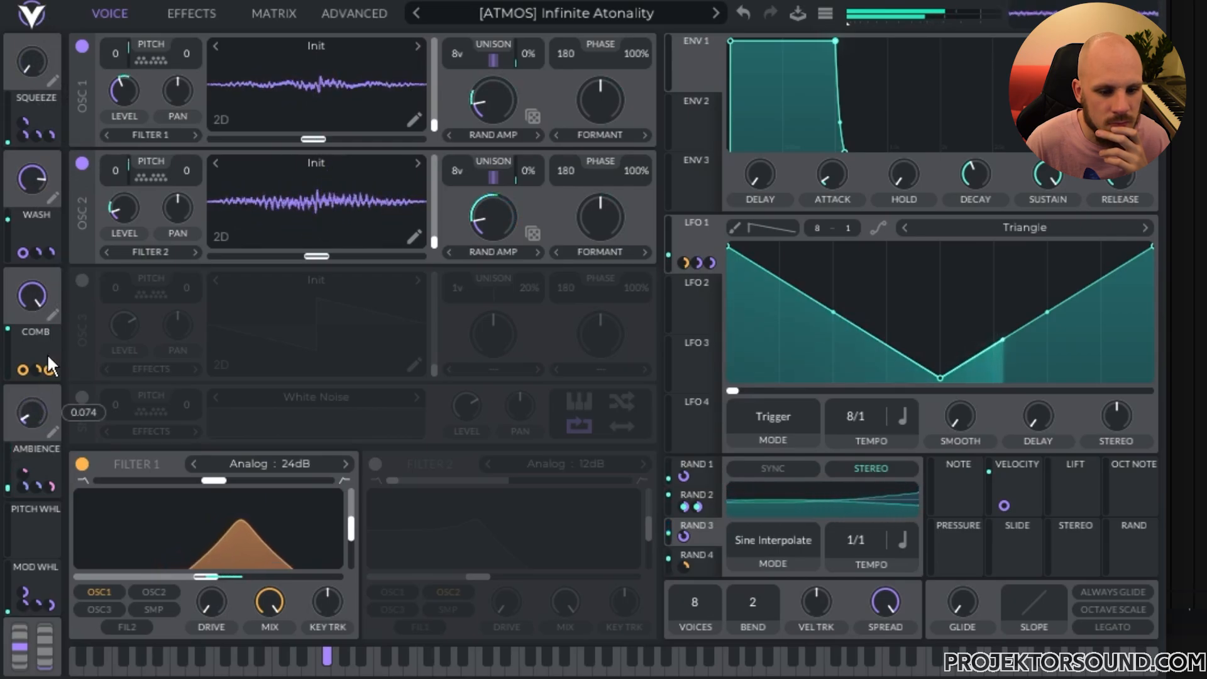
left_click_drag(33, 278, 23, 363)
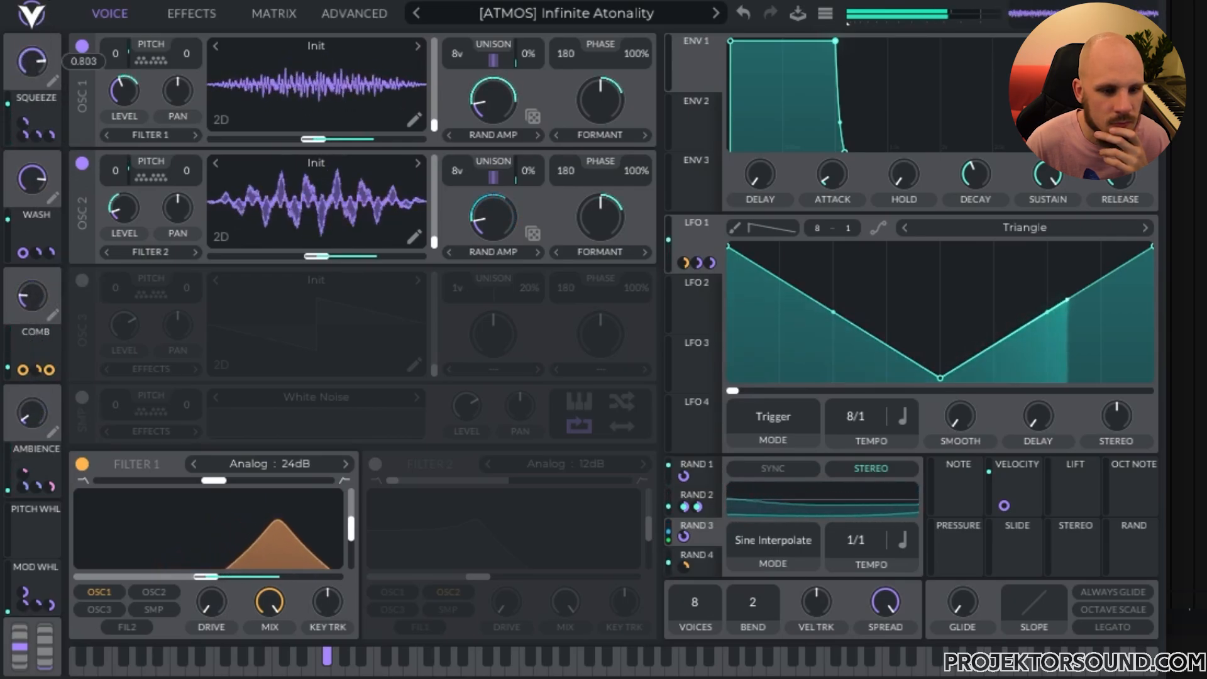
left_click_drag(32, 423, 48, 364)
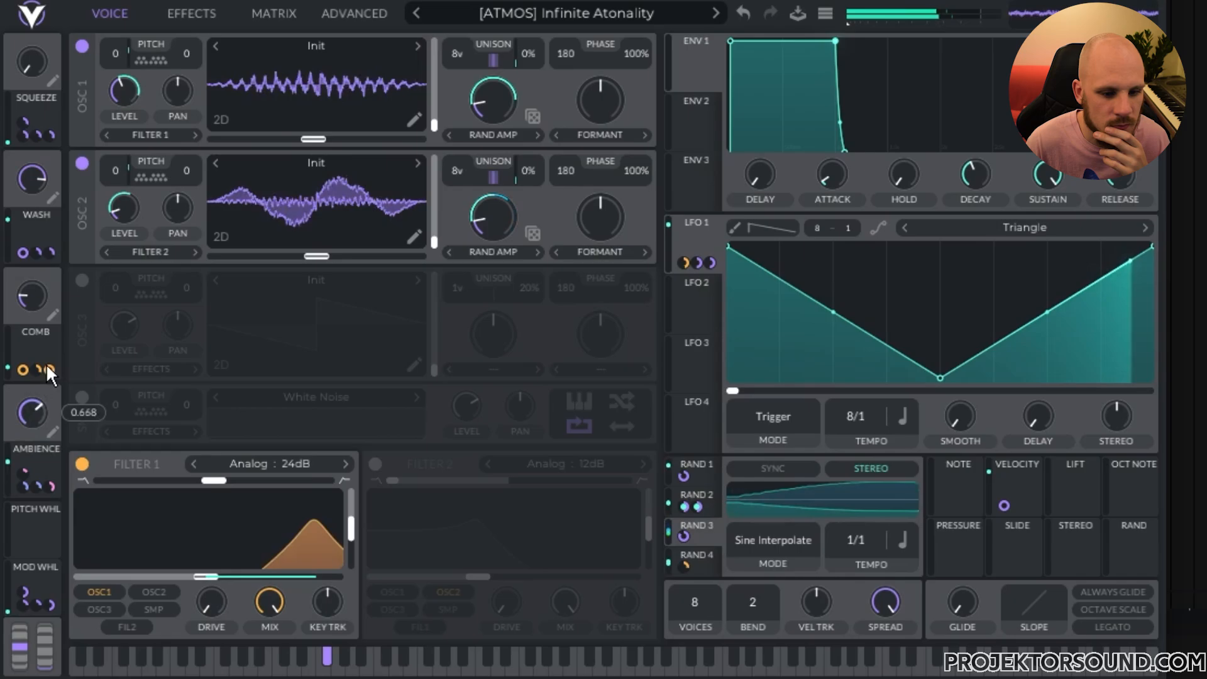
Step: Audition short Squeeze sweeps and varying Comb amounts while the note plays, raise Wash slightly, and sweep the mod wheel up and back
mouse_move(37, 63)
left_mouse_down()
mouse_move(39, 0)
mouse_move(49, 73)
left_mouse_up()
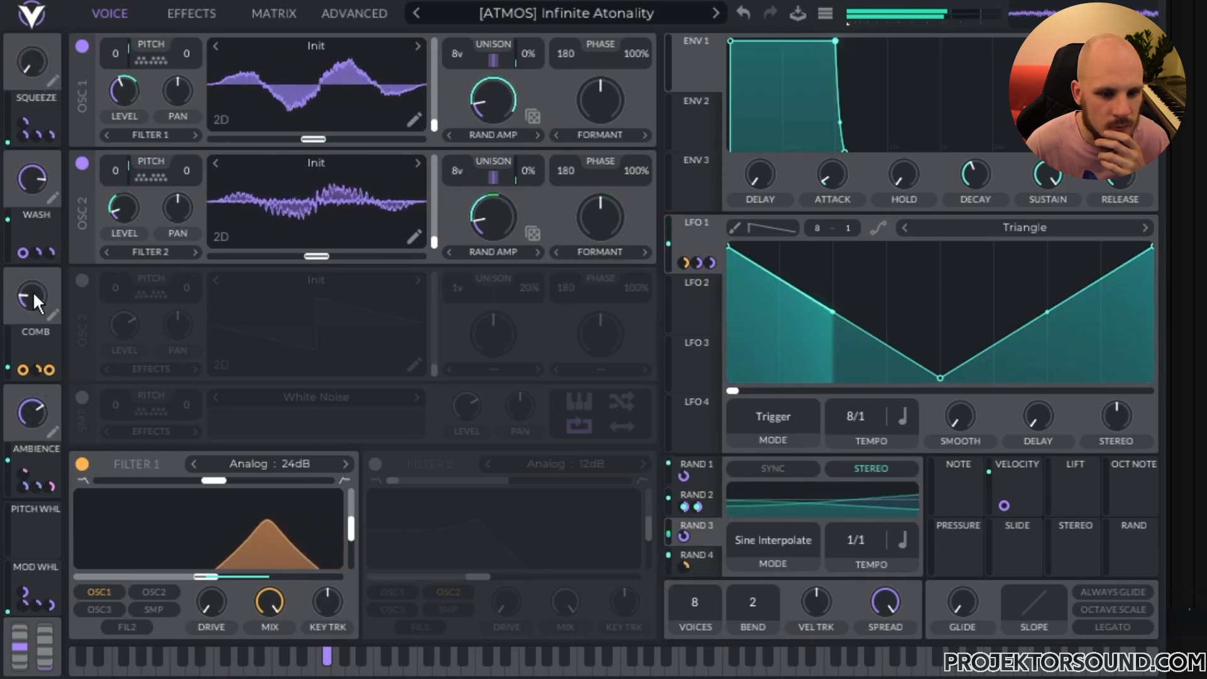
left_click_drag(32, 292, 47, 160)
mouse_move(41, 66)
left_mouse_down()
mouse_move(57, 2)
mouse_move(40, 85)
left_mouse_up()
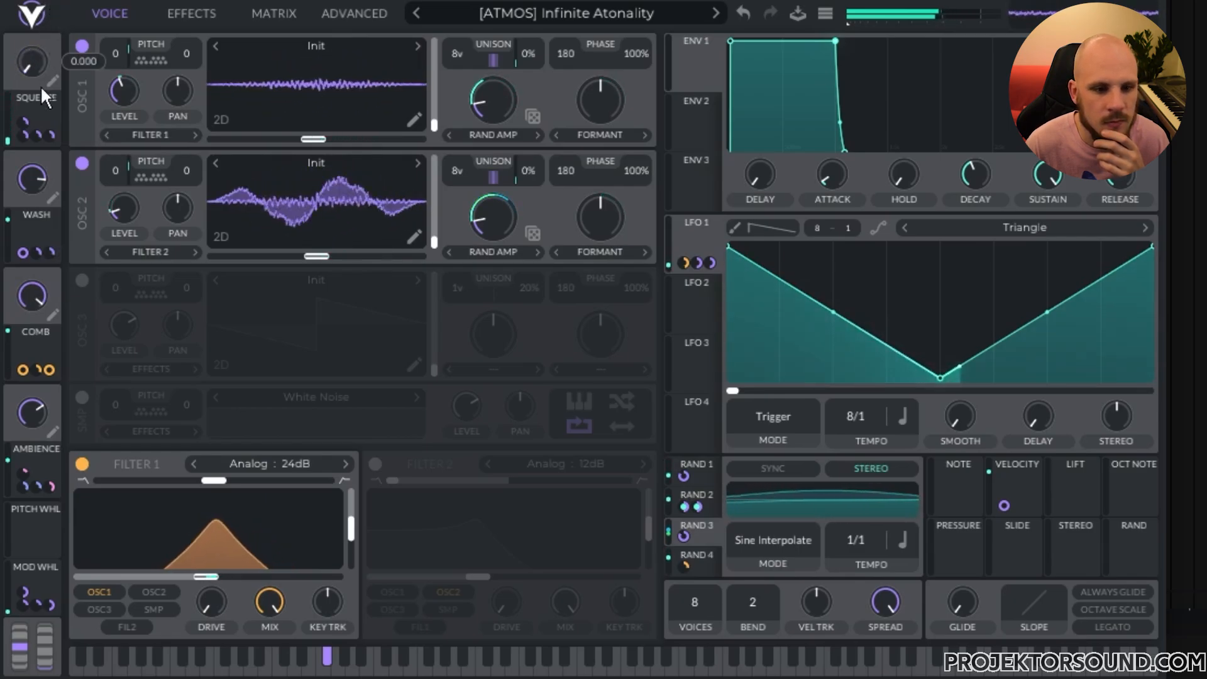
left_click_drag(37, 299, 32, 365)
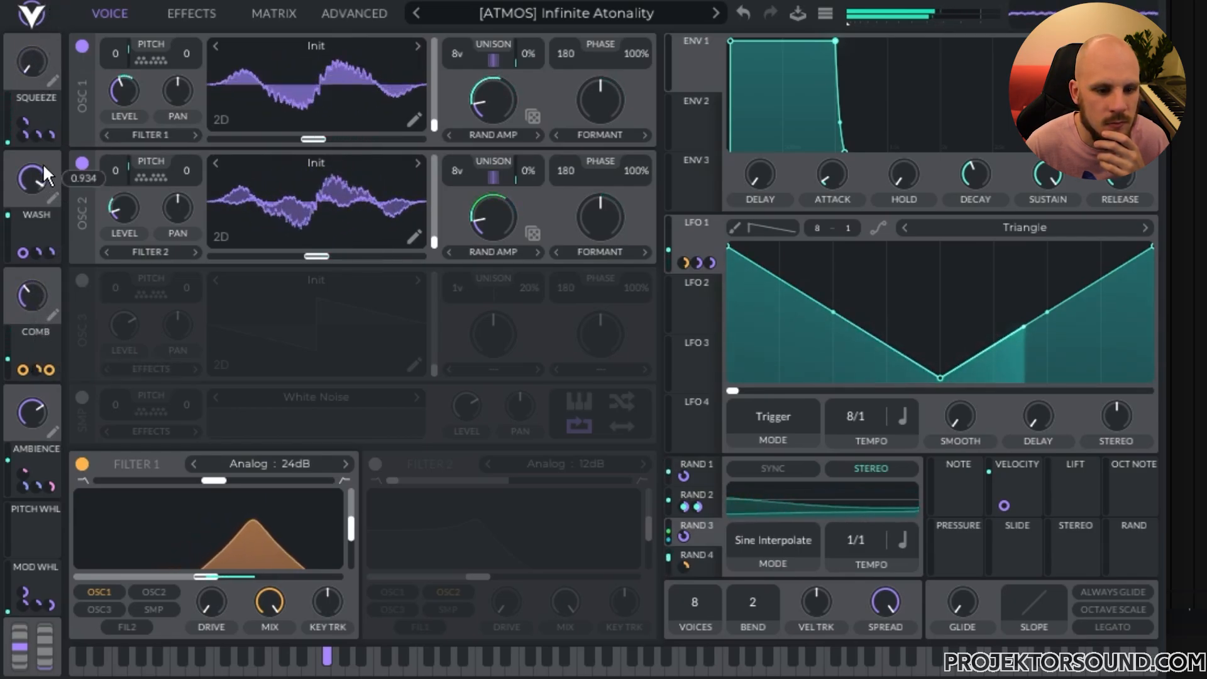
left_click_drag(42, 638, 51, 609)
mouse_move(47, 617)
left_mouse_down()
mouse_move(47, 600)
mouse_move(41, 629)
mouse_move(47, 581)
mouse_move(36, 610)
mouse_move(30, 546)
mouse_move(27, 640)
left_mouse_up()
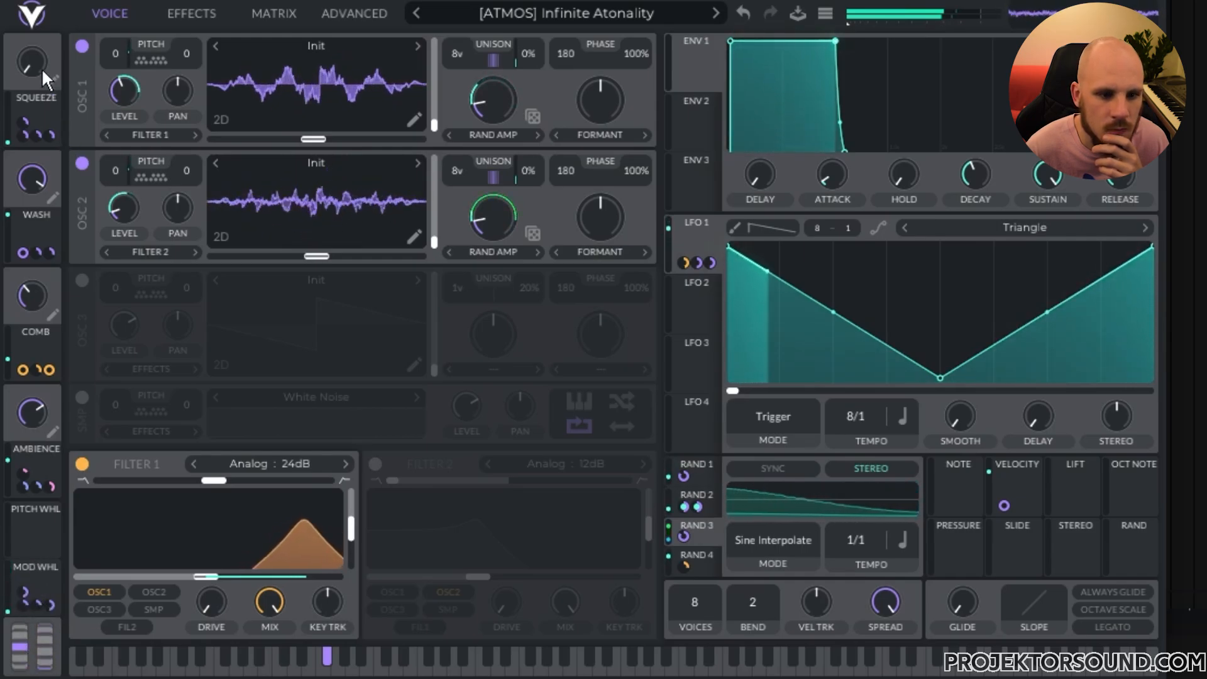
Step: Audition Squeeze with Comb raised high, lower Wash and Comb to nearly zero, and return Squeeze to zero
left_click_drag(60, 4, 28, 22)
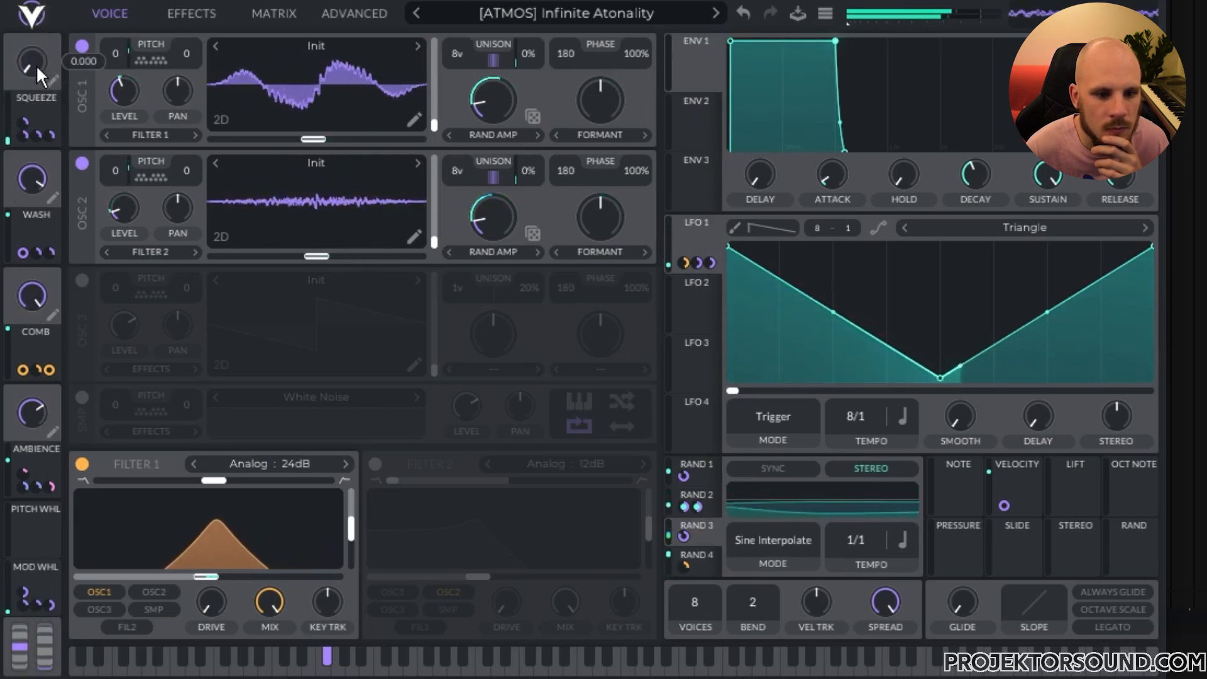
left_click_drag(33, 273, 33, 289)
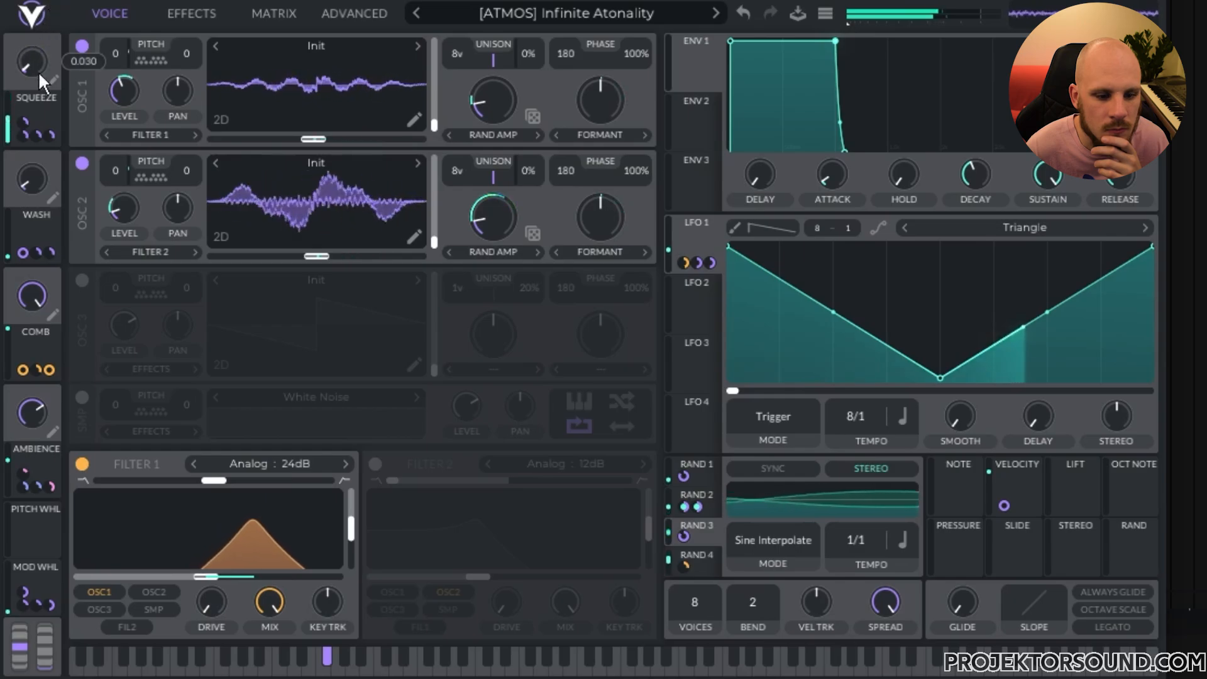
left_click_drag(46, 2, 36, 135)
left_click_drag(29, 305, 29, 436)
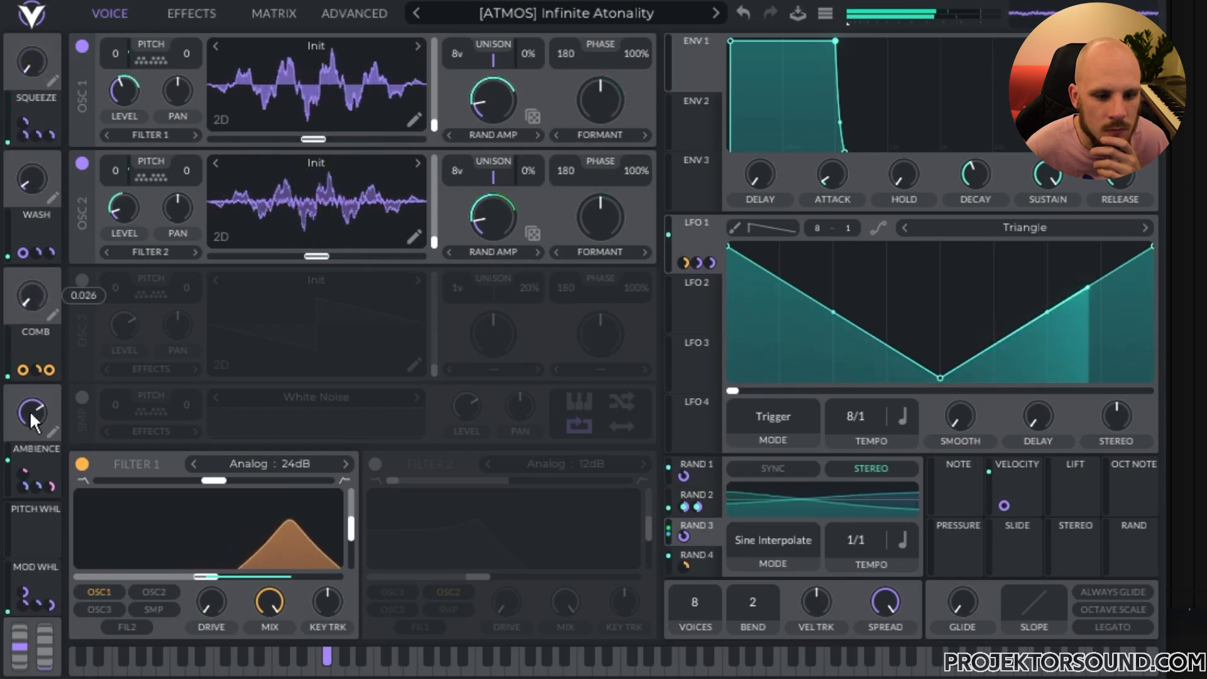
left_click_drag(33, 45, 44, 107)
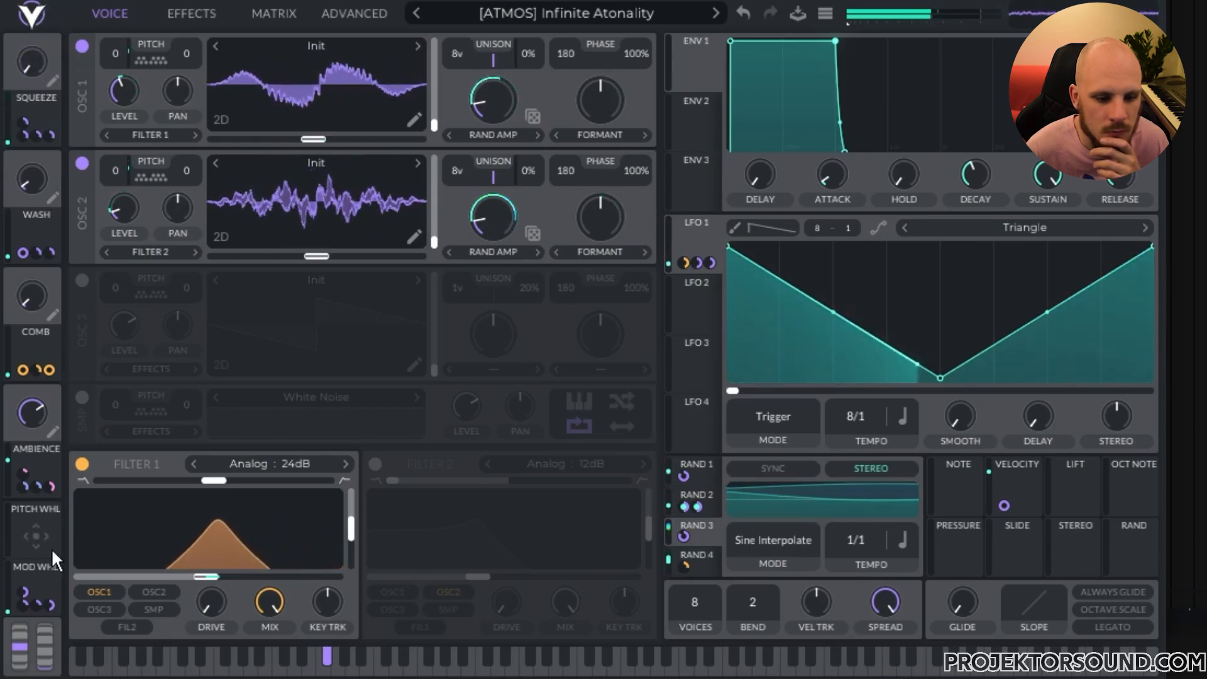
Step: Sweep the mod wheel, audition Wash, Squeeze and Ambience at high settings, and return all four macros to zero
left_click_drag(43, 628, 43, 591)
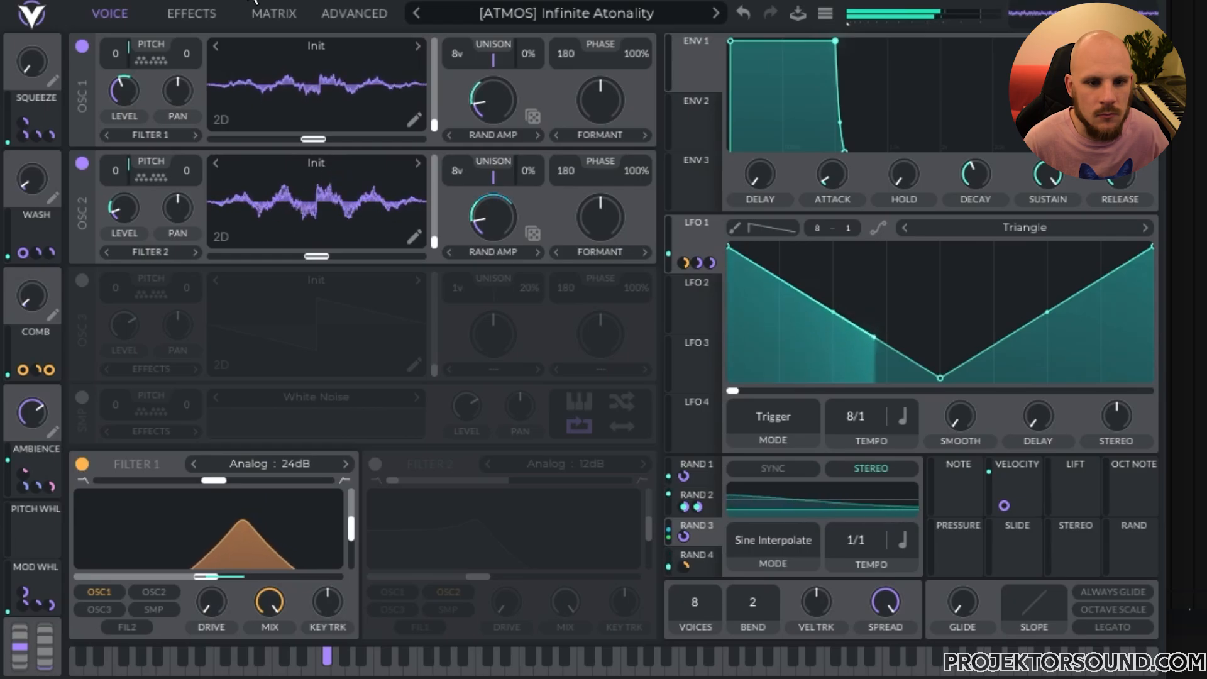
left_click_drag(32, 180, 42, 9)
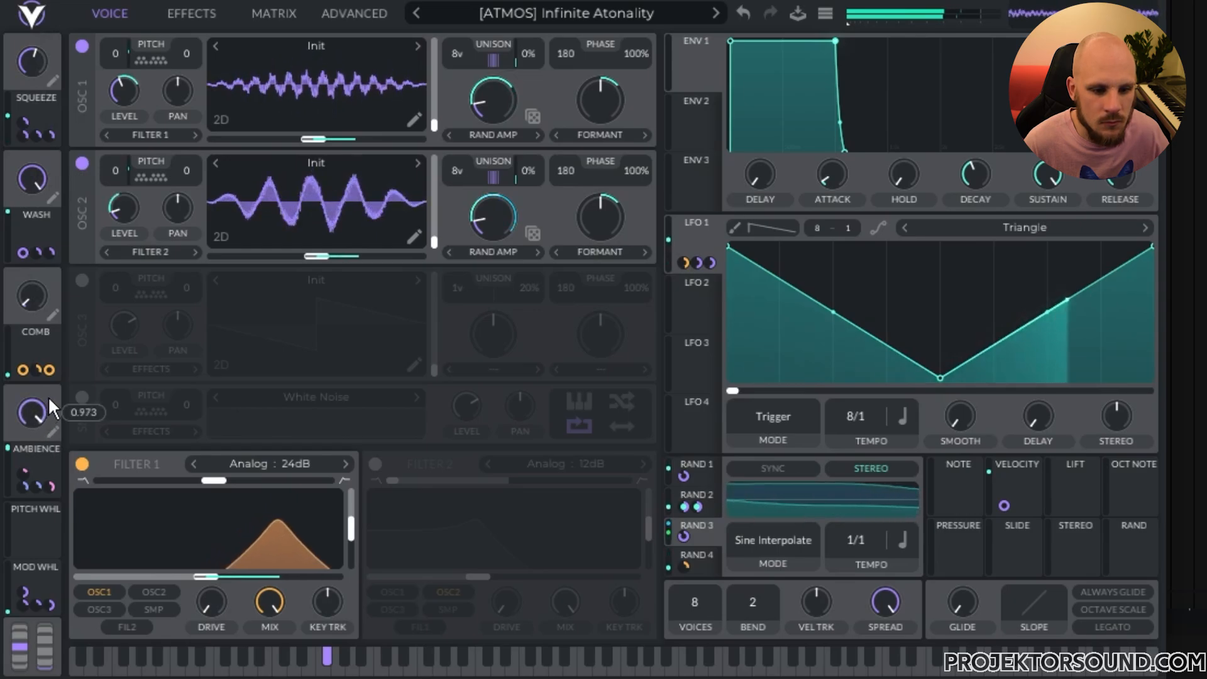
left_click_drag(32, 63, 13, 454)
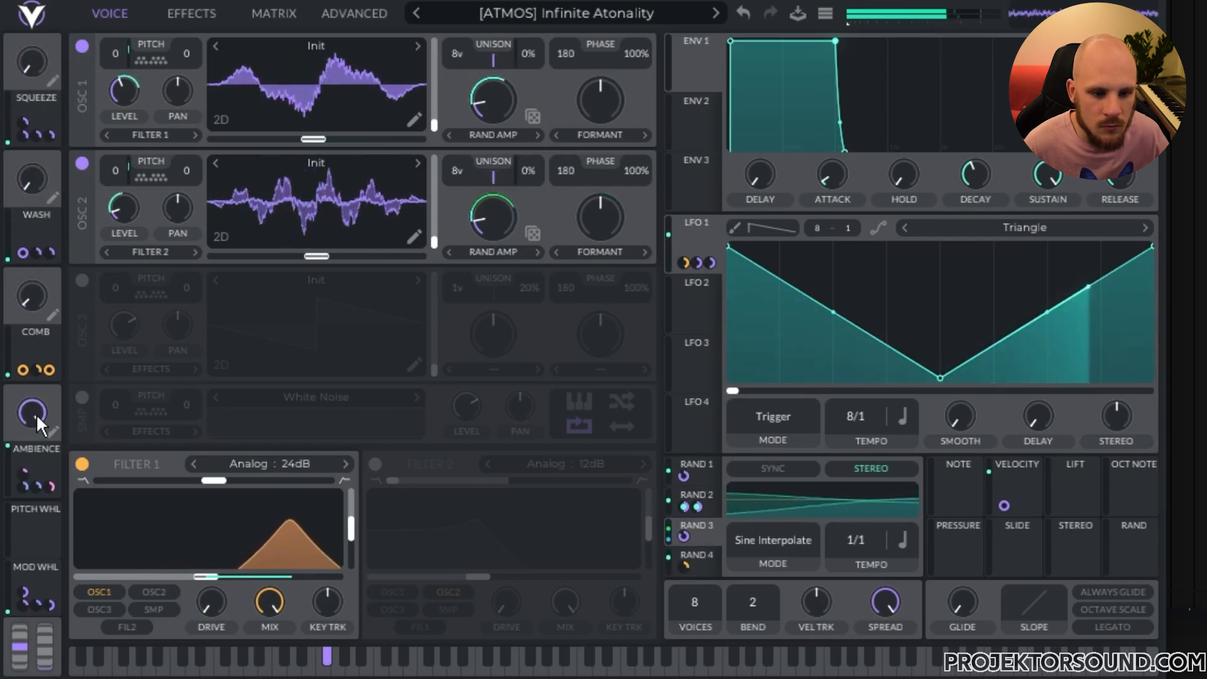
left_click_drag(36, 415, 32, 673)
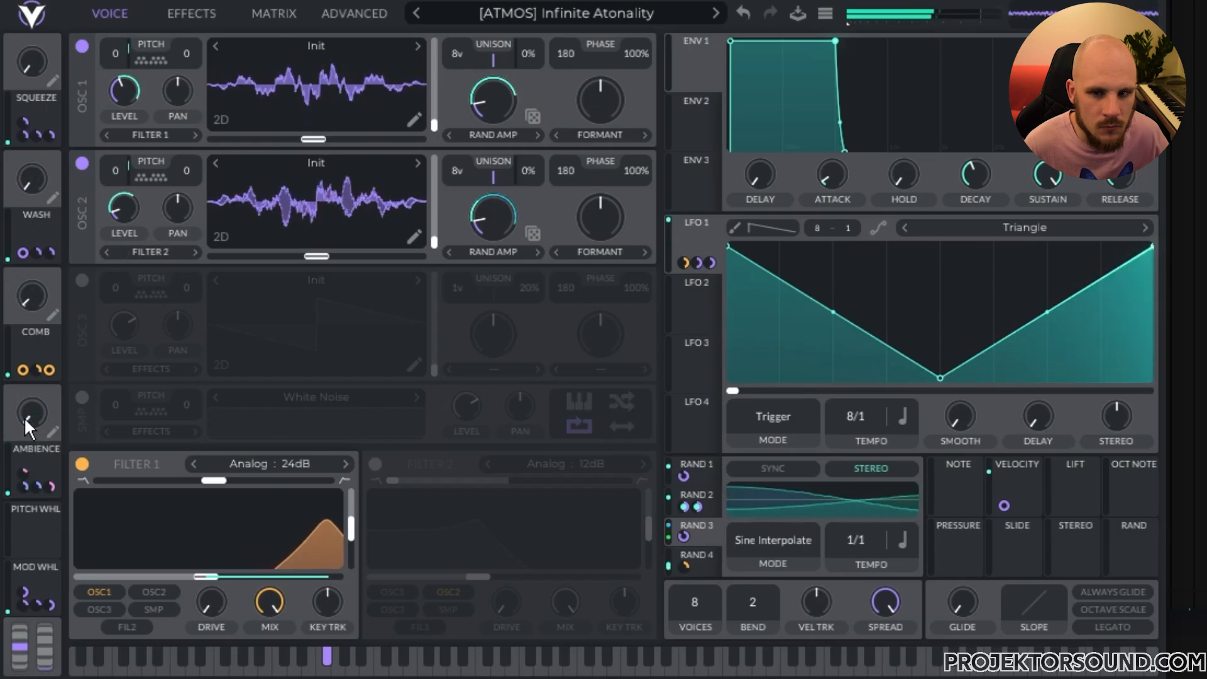